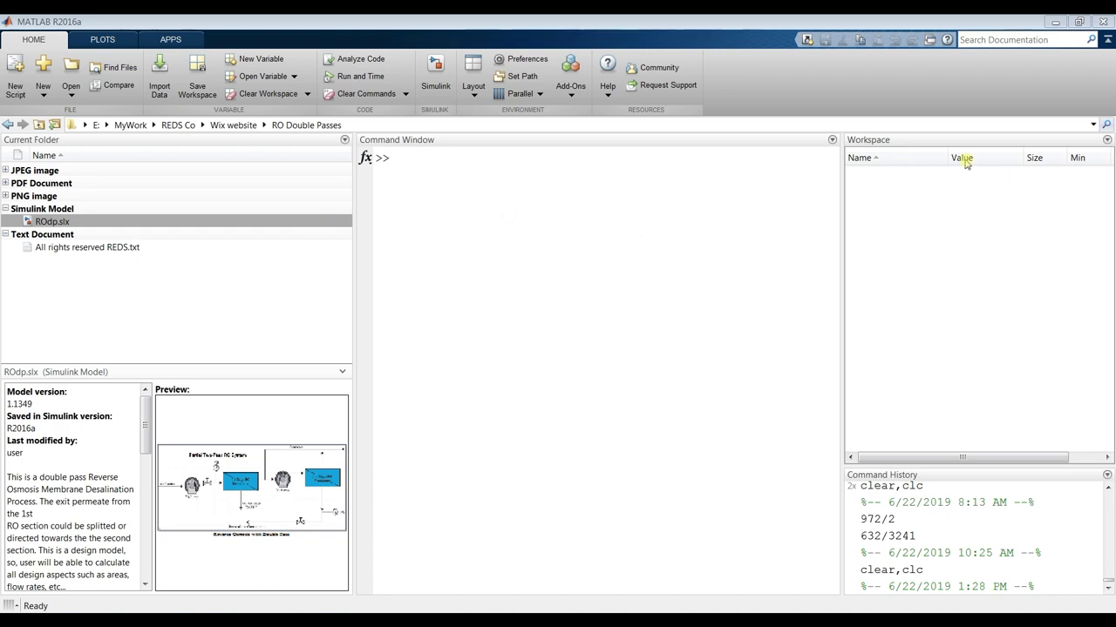
left_click(1094, 127)
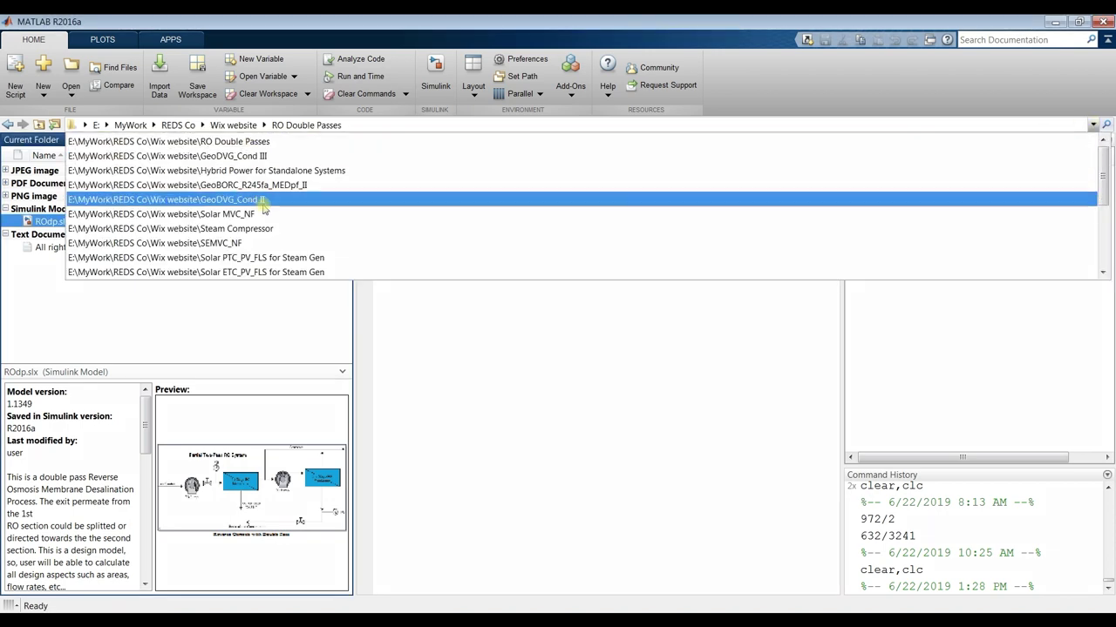
left_click(511, 448)
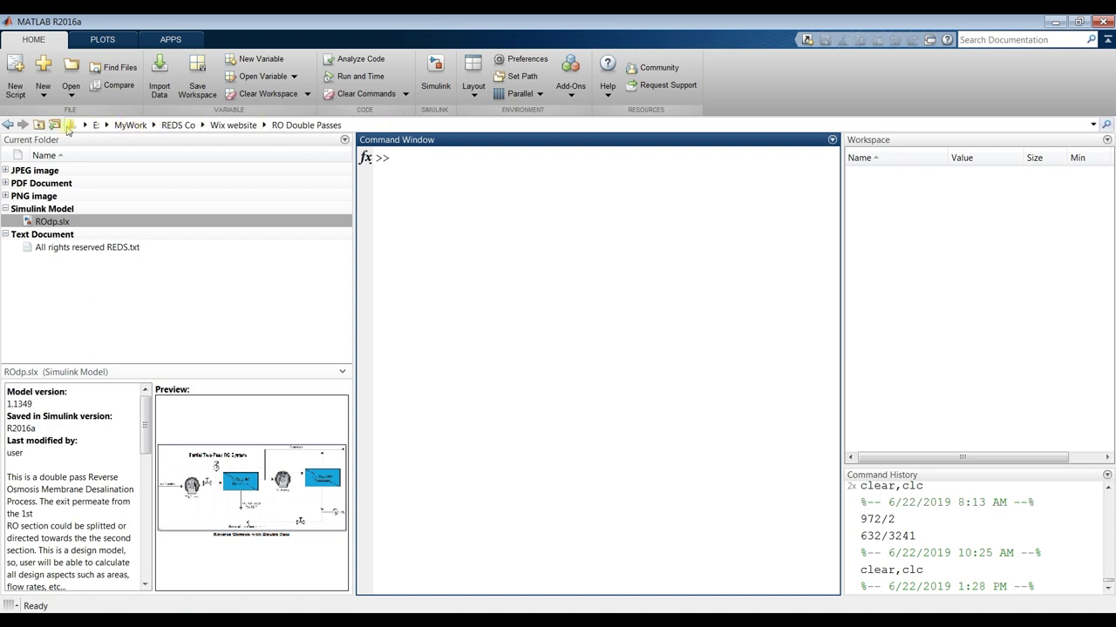
left_click(153, 126)
left_click(264, 125)
scroll(291, 201, "down", 15)
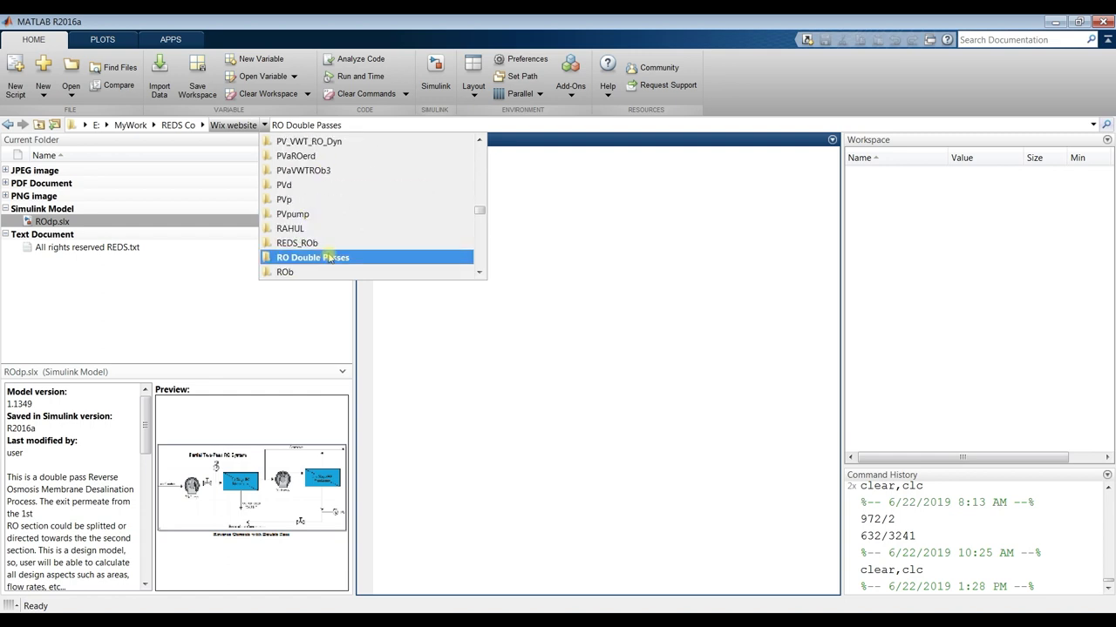
left_click(201, 310)
left_click(346, 141)
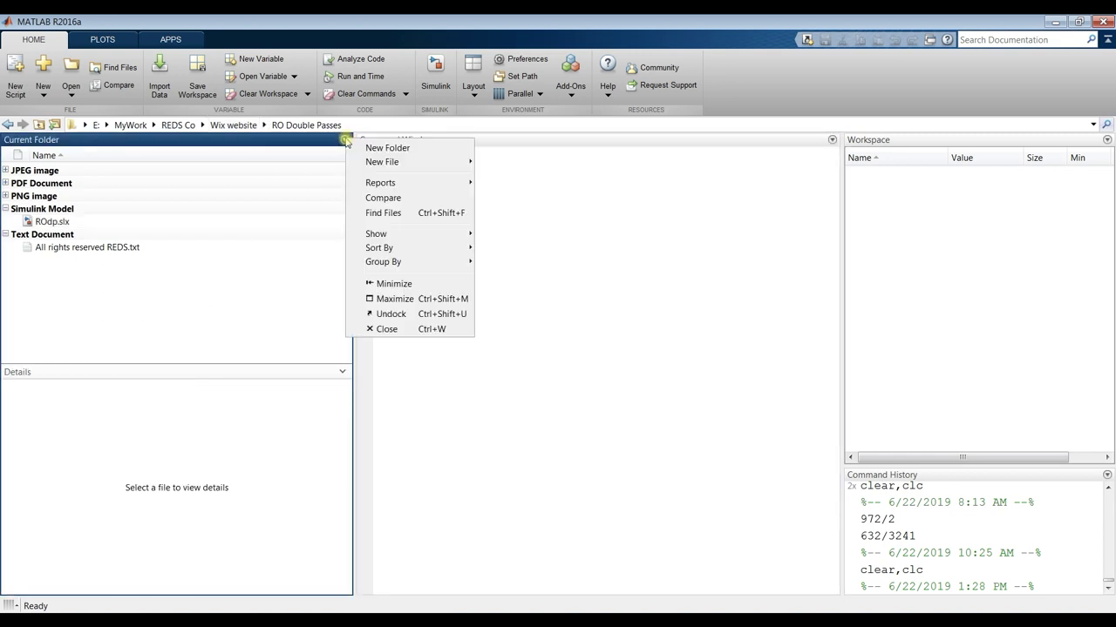
mouse_move(417, 251)
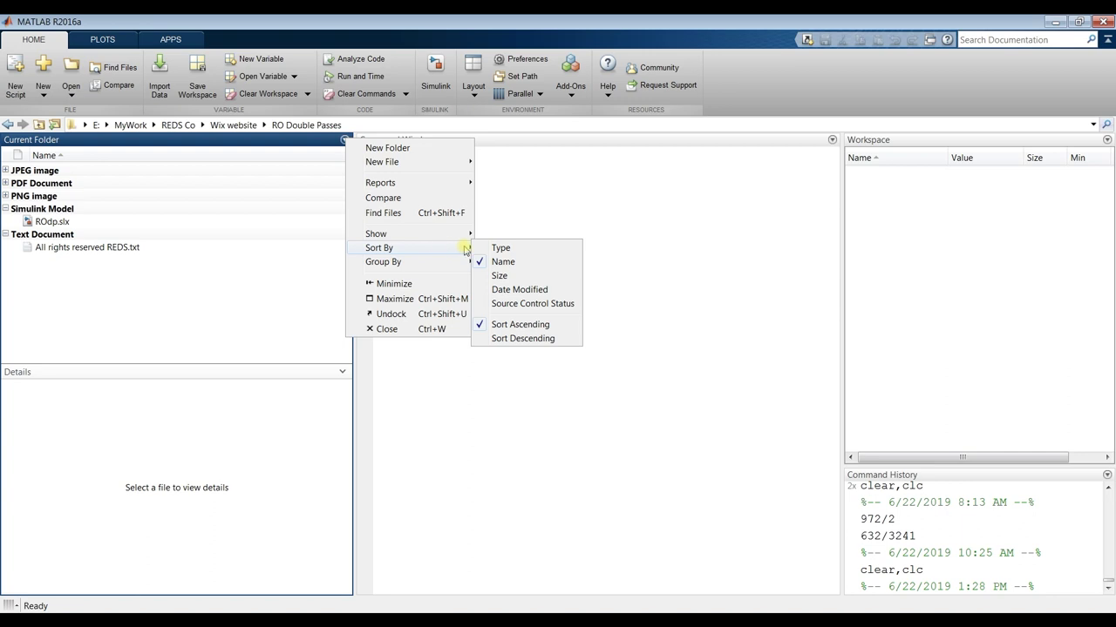
left_click(175, 292)
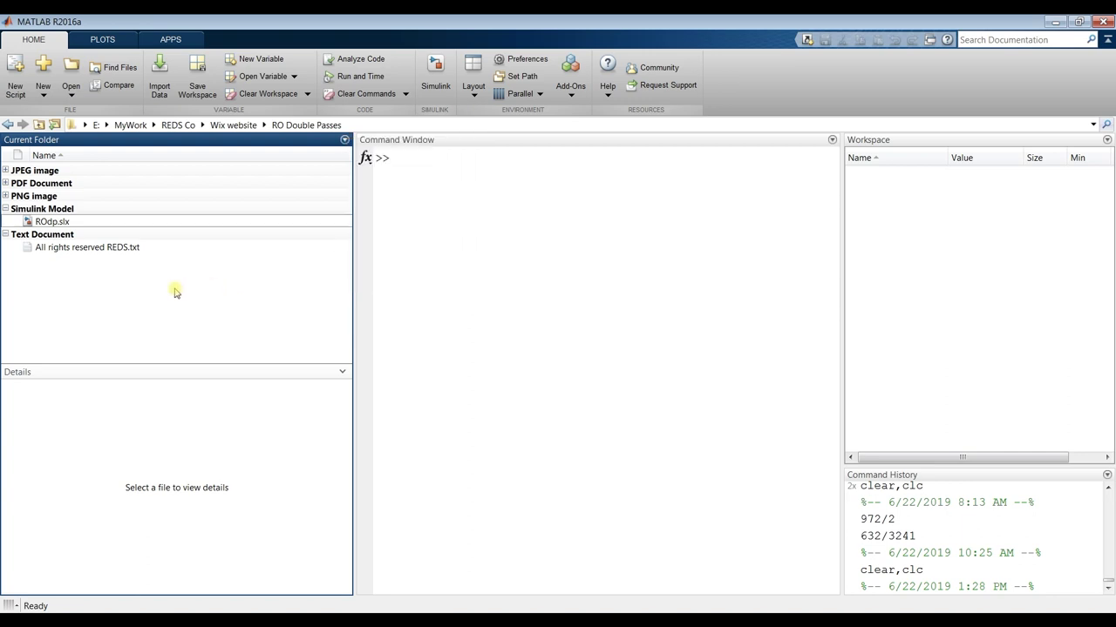
Open the Simulink model ROdp.slx from the RO Double Passes folder.
left_click(56, 222)
left_click(6, 184)
left_click(6, 184)
left_click(6, 171)
left_click(6, 171)
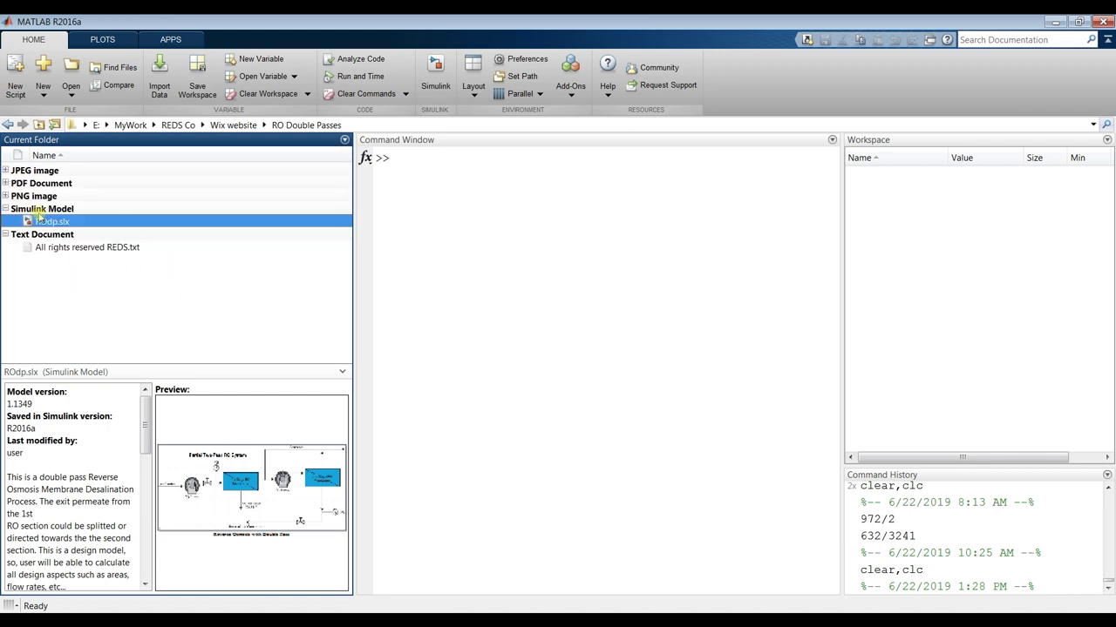
double_click(105, 225)
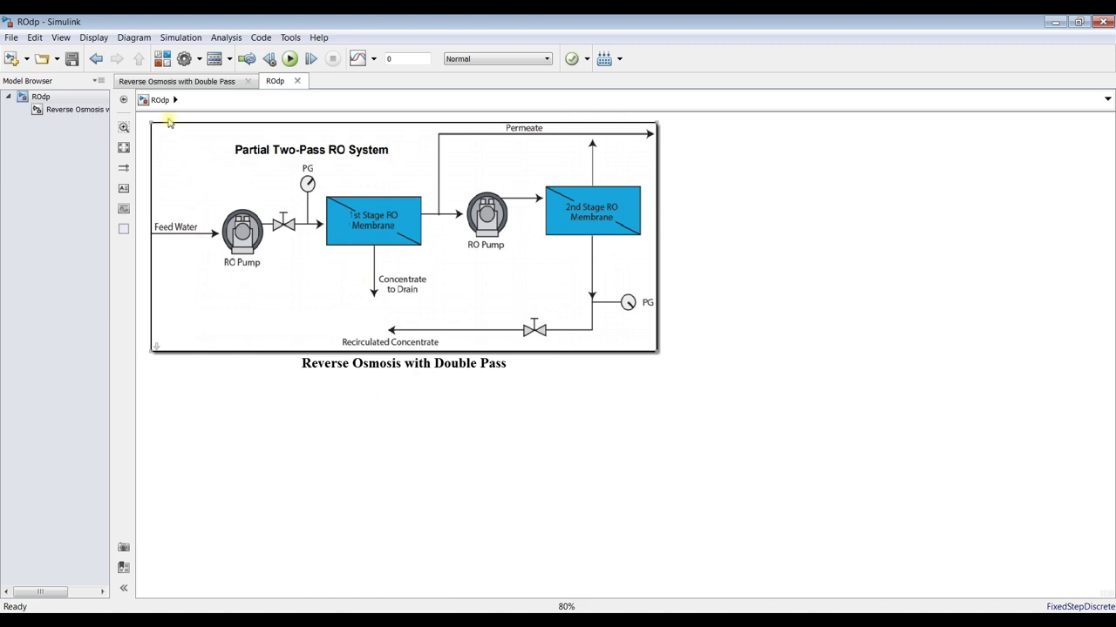
Open the parameters of the Reverse Osmosis with Double Pass block and review its operating conditions and other inputs beside the diagram.
scroll(169, 122, "up", 1)
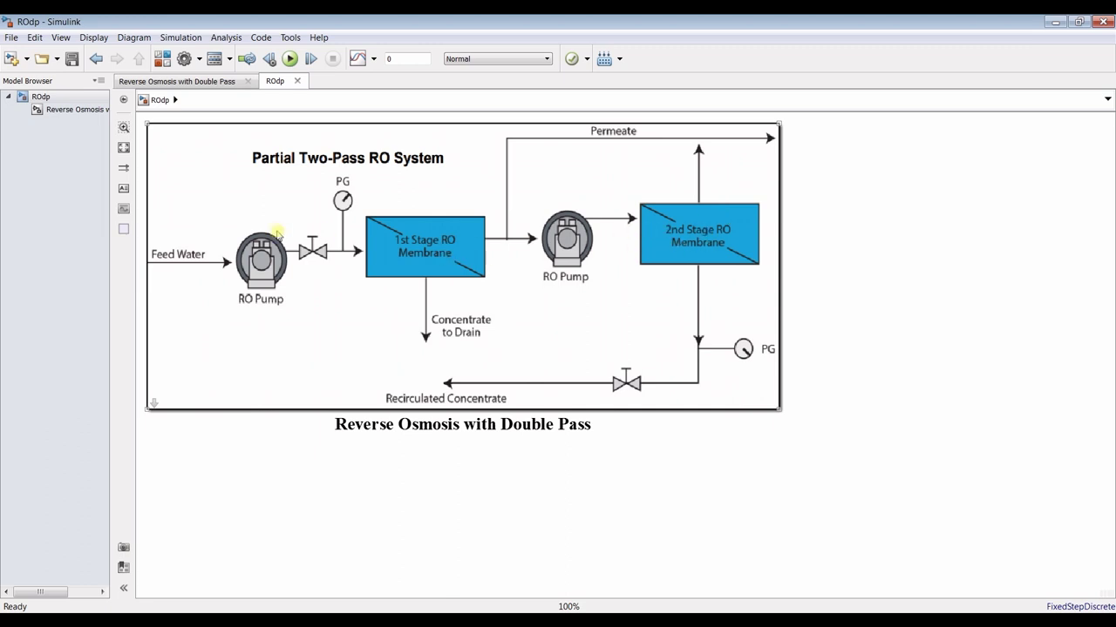
double_click(210, 158)
left_click_drag(218, 132, 765, 54)
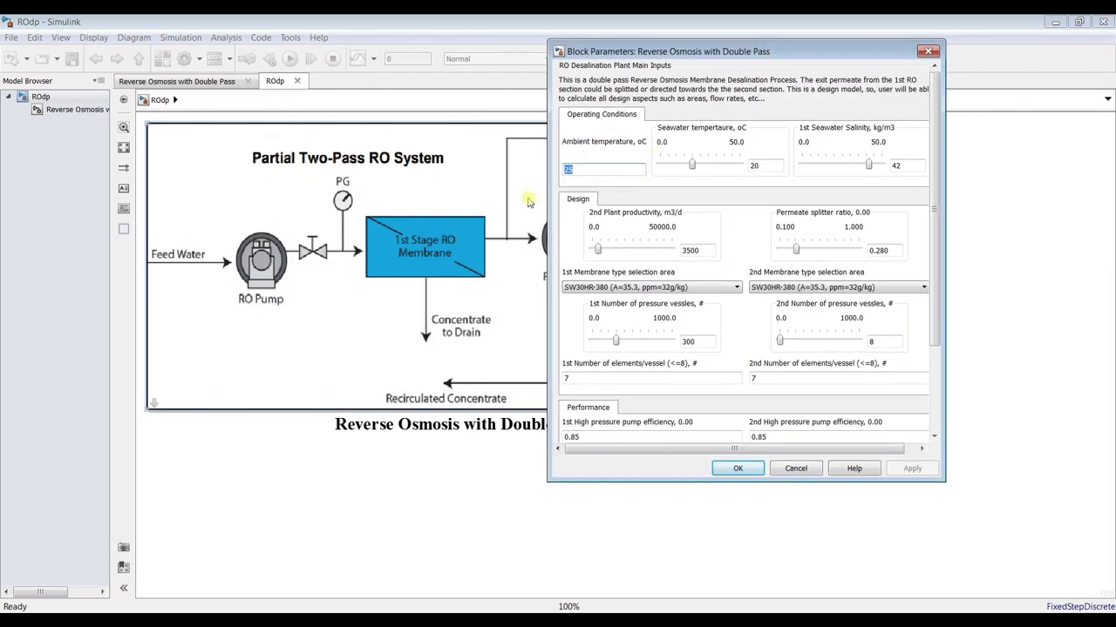
left_click_drag(936, 131, 937, 261)
left_click_drag(934, 219, 935, 131)
double_click(771, 165)
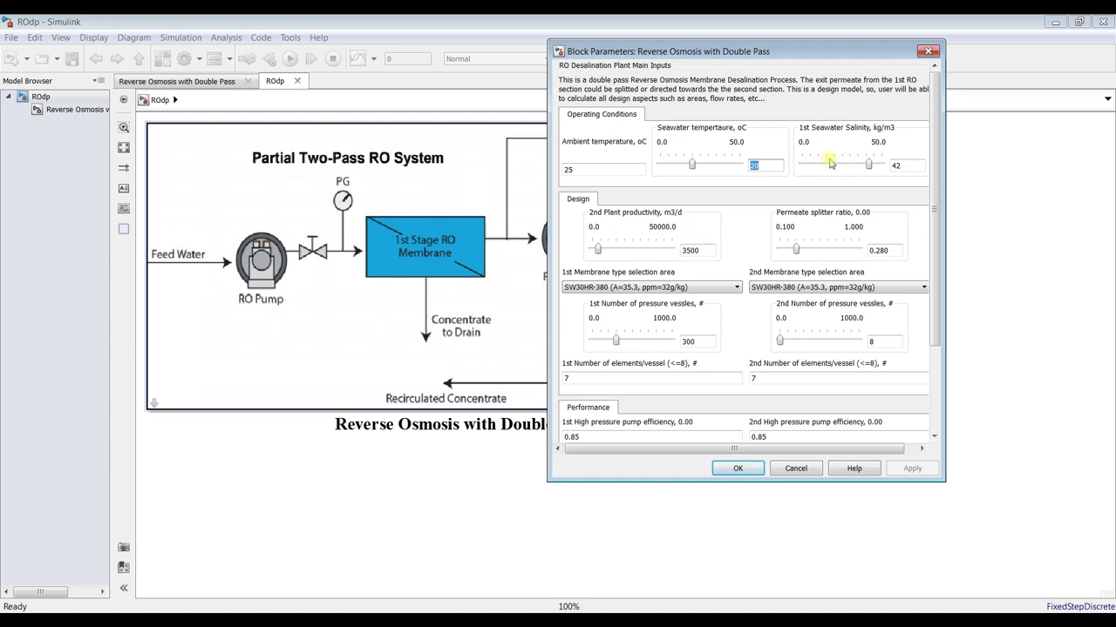
double_click(905, 165)
left_click_drag(693, 54, 861, 67)
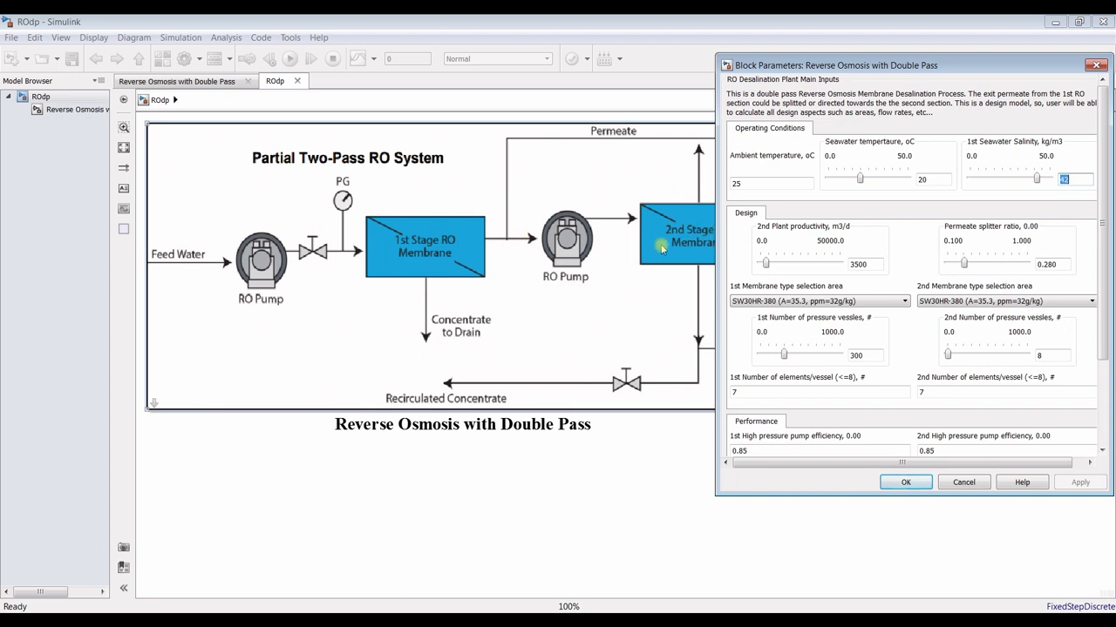
left_click_drag(954, 70, 848, 43)
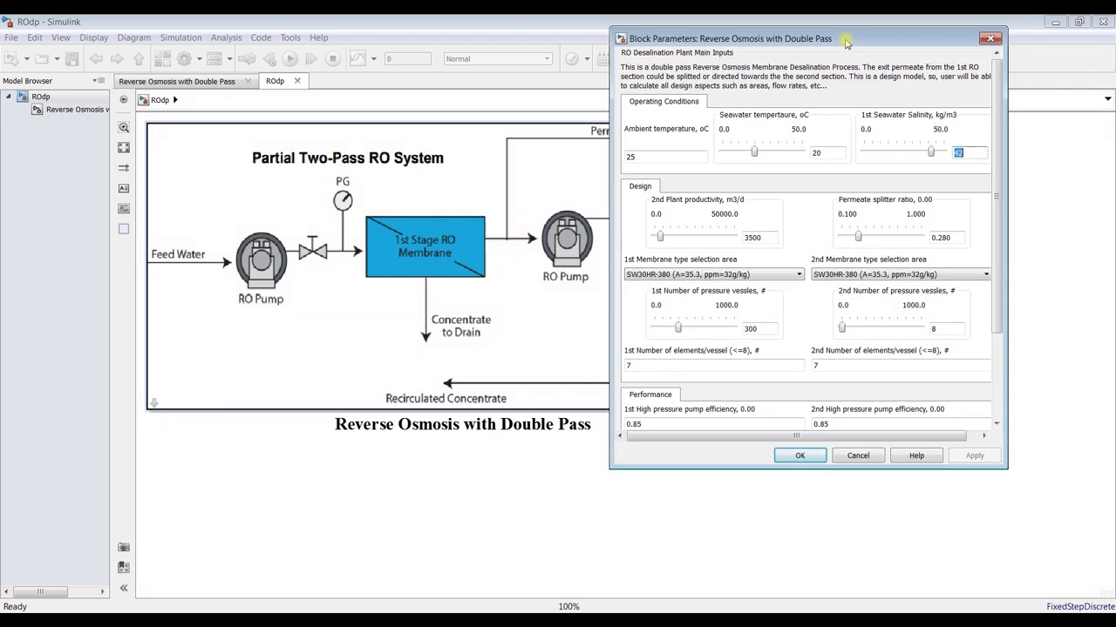
Set the 2nd plant productivity to 1500 m3/d in the block parameters.
left_click(753, 238)
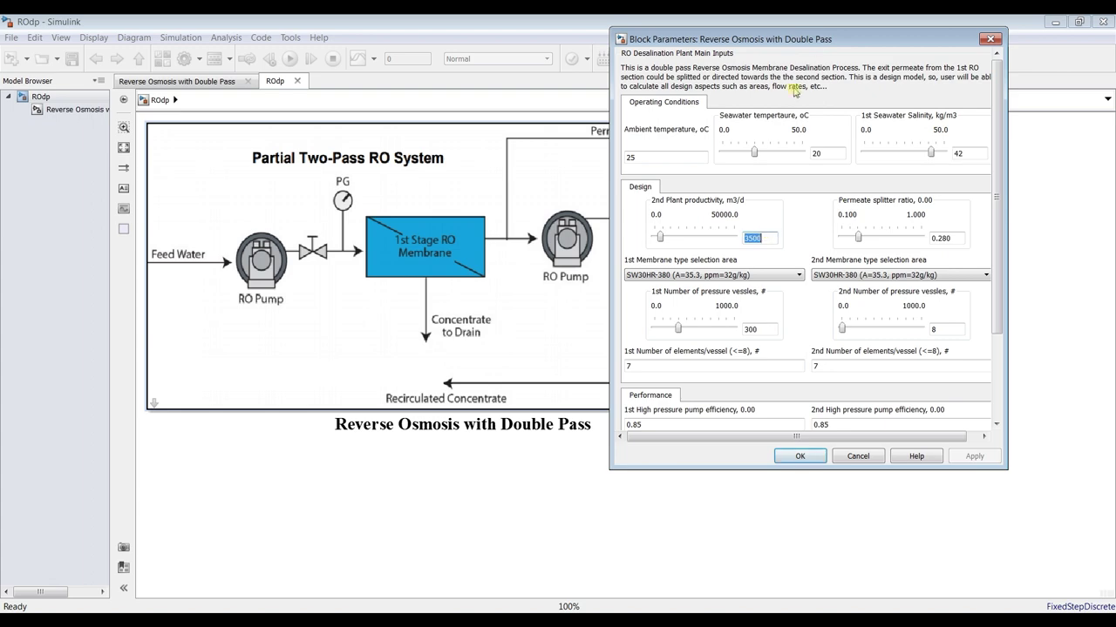
left_click_drag(814, 42, 314, 128)
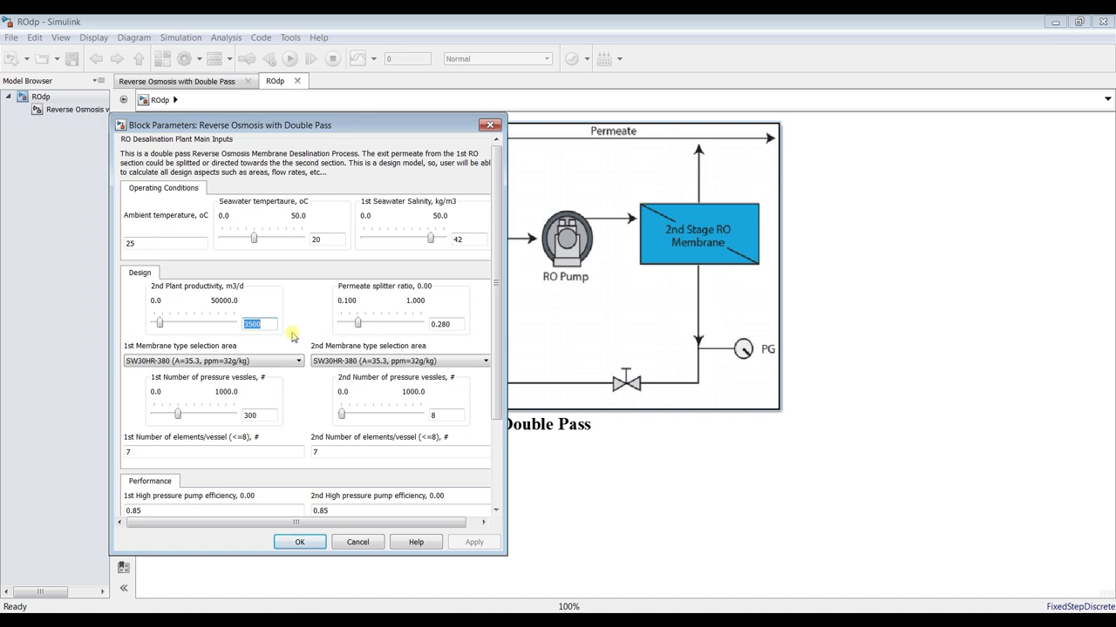
left_click(258, 324)
double_click(273, 322)
type("1")
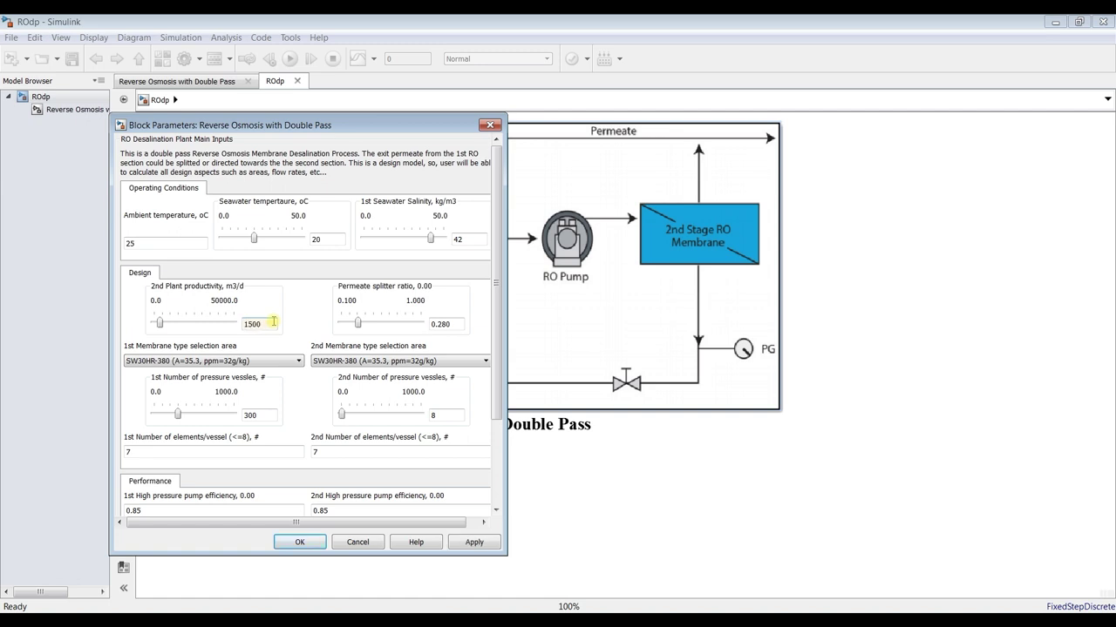
Set the permeate splitter ratio to 0.5.
double_click(458, 324)
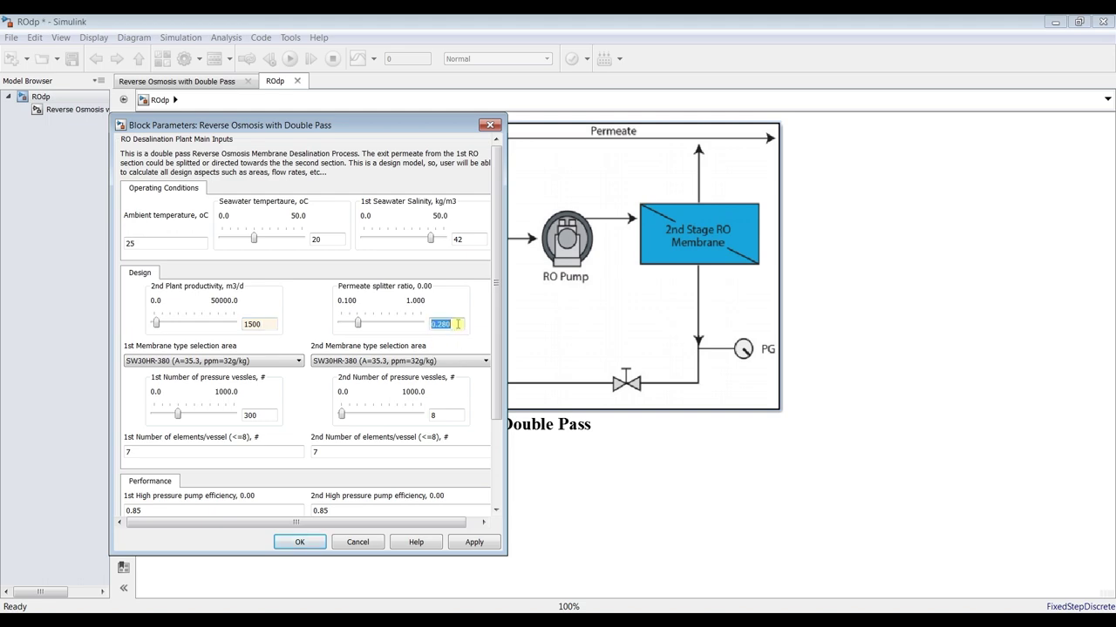
left_click_drag(327, 126, 860, 130)
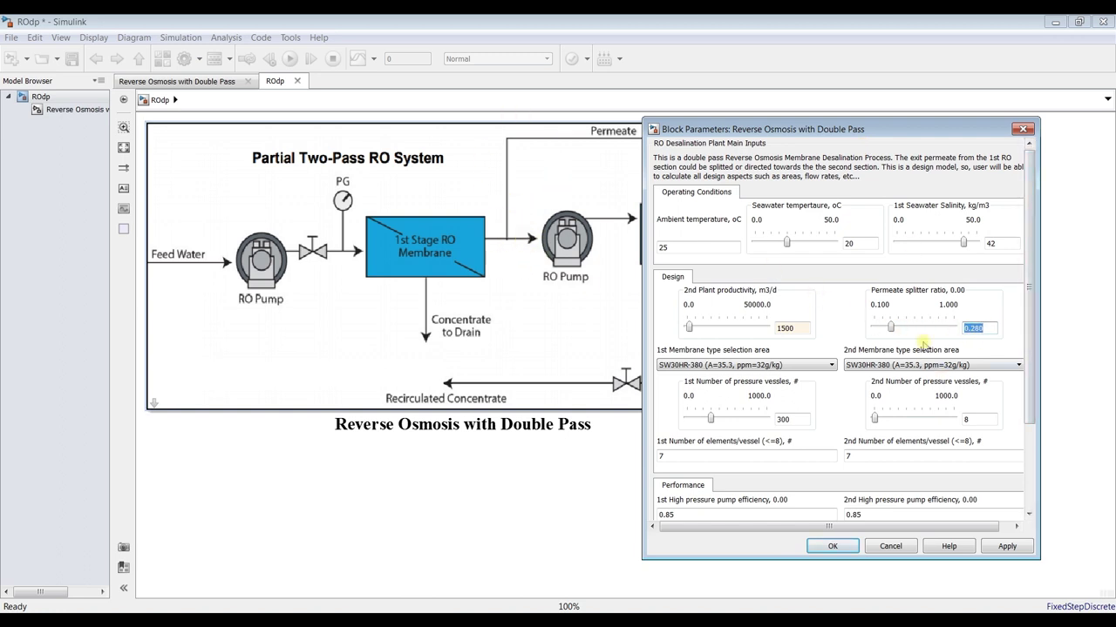
type("0.5")
double_click(798, 325)
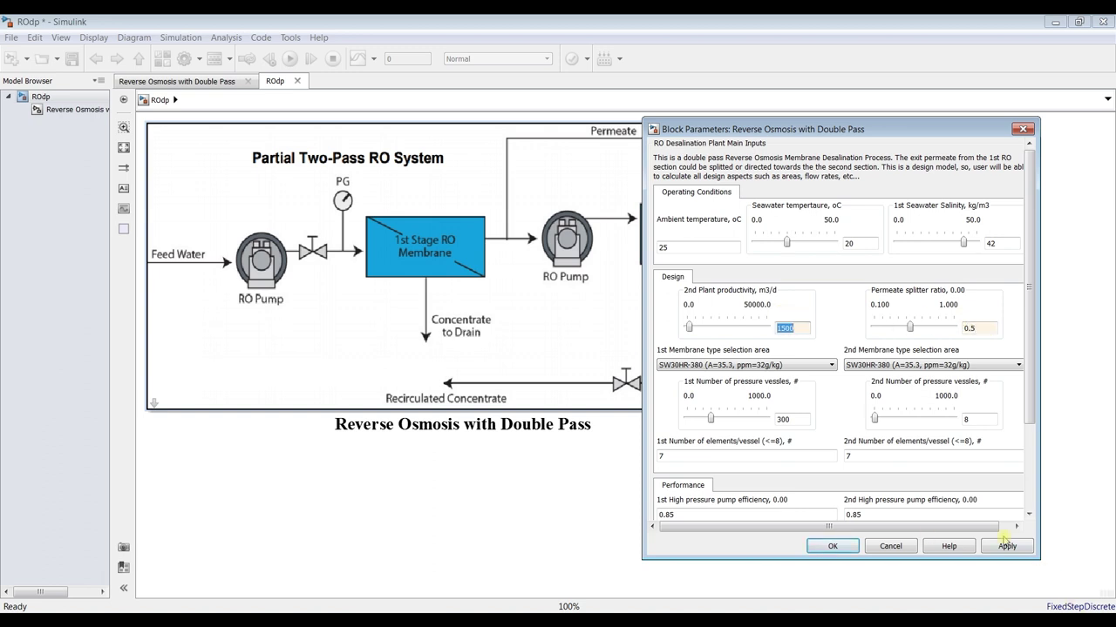
Select SW30HR-380 (A=35.3, ppm=32g/kg) as the 1st membrane type and look through the options for the 2nd membrane.
left_click_drag(1028, 357, 1024, 407)
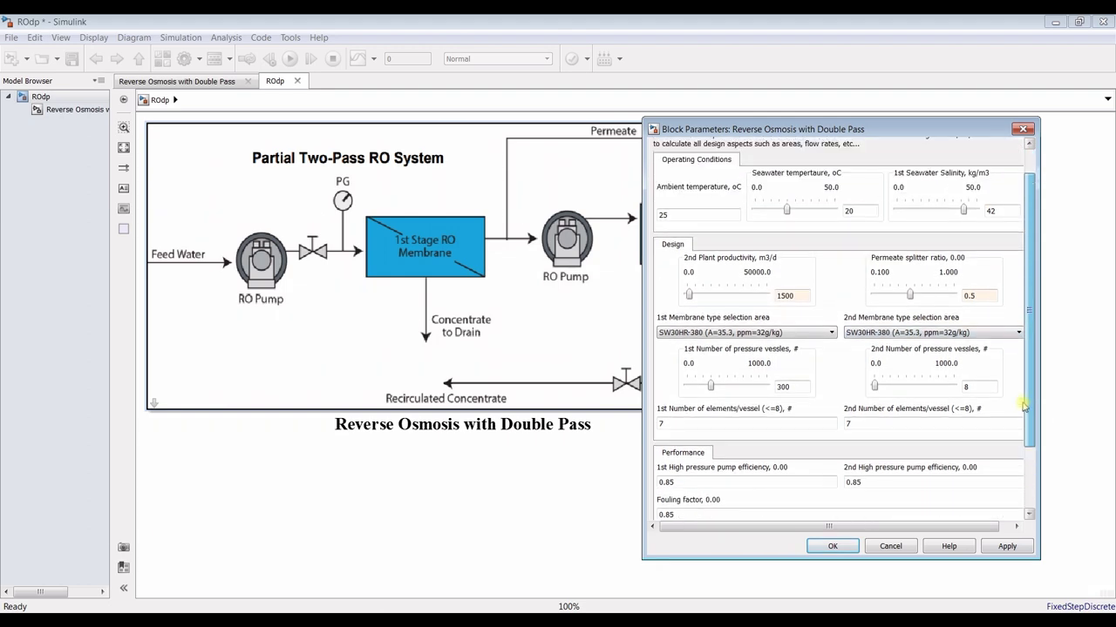
left_click_drag(864, 131, 936, 128)
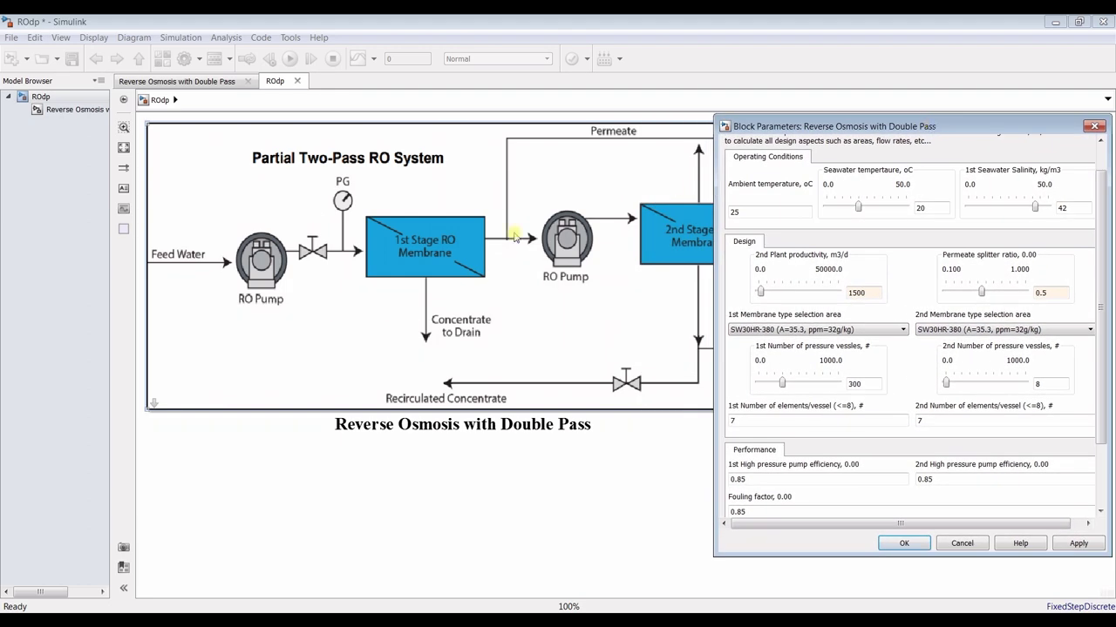
key("Return")
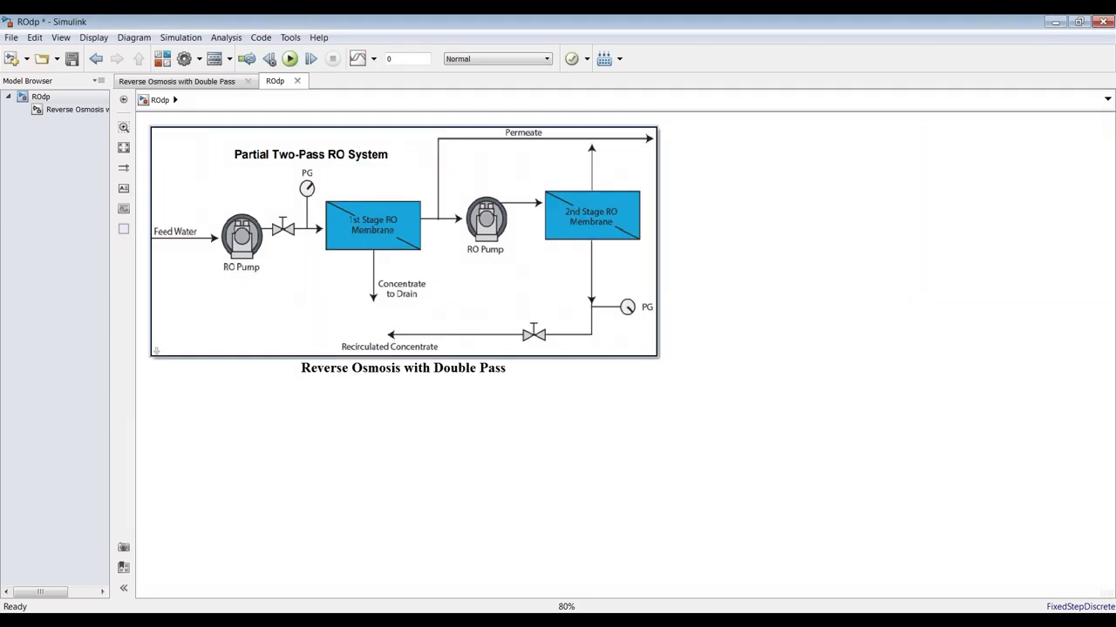
left_click(428, 598)
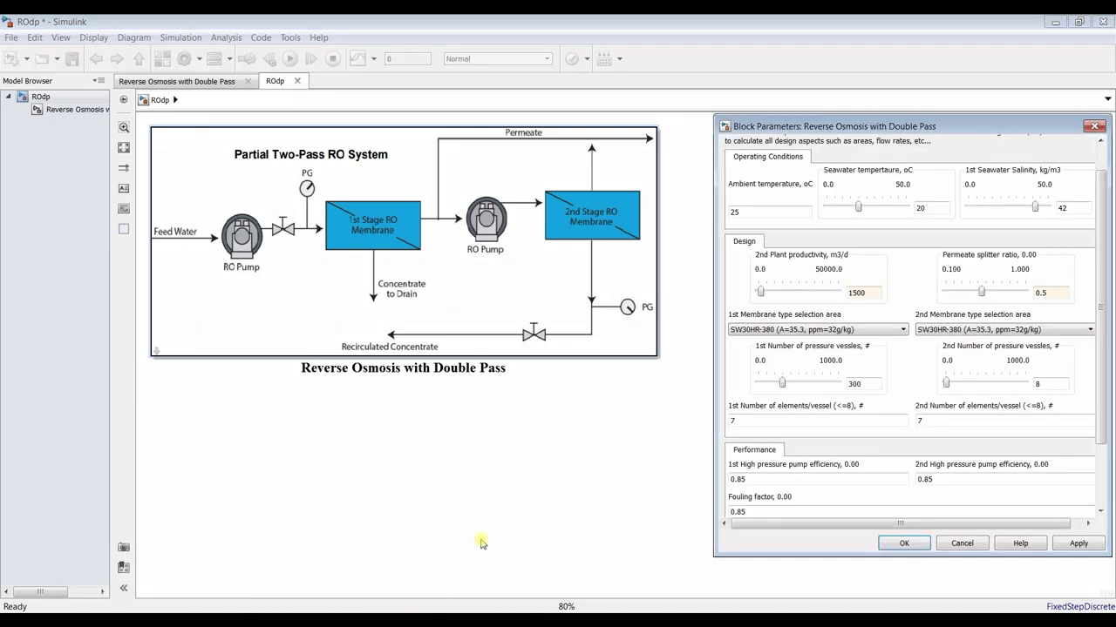
left_click_drag(793, 83, 784, 61)
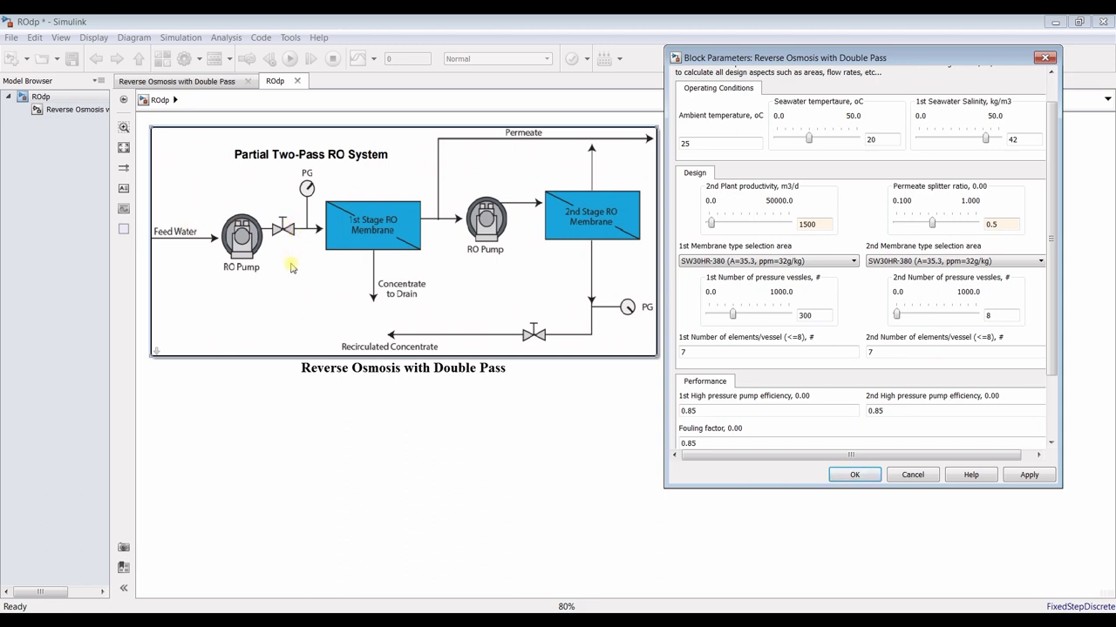
left_click(740, 262)
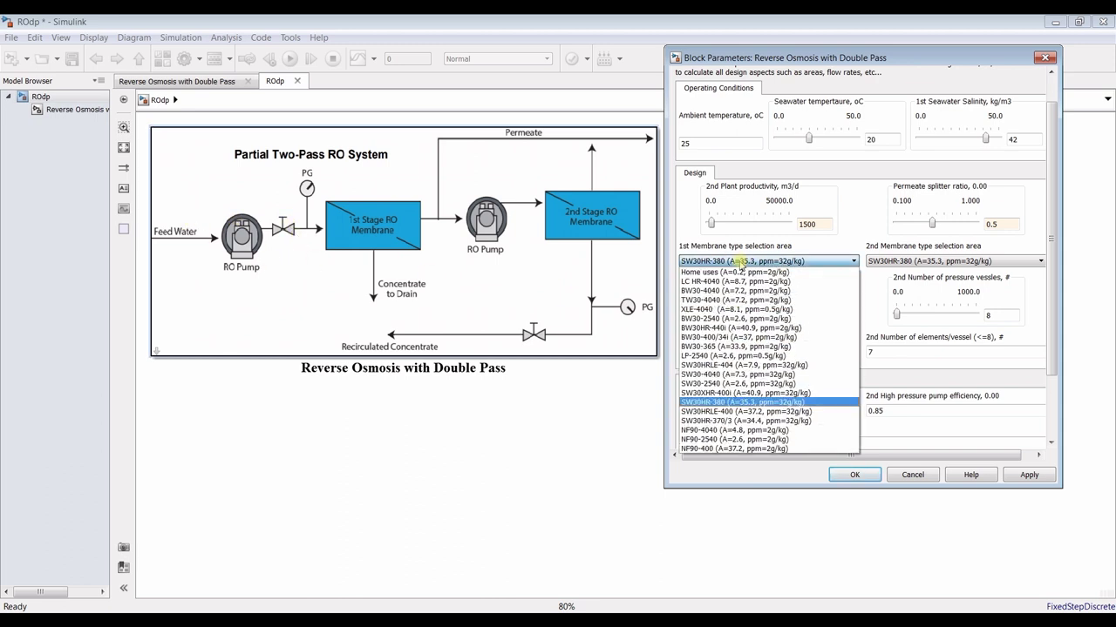
left_click(731, 402)
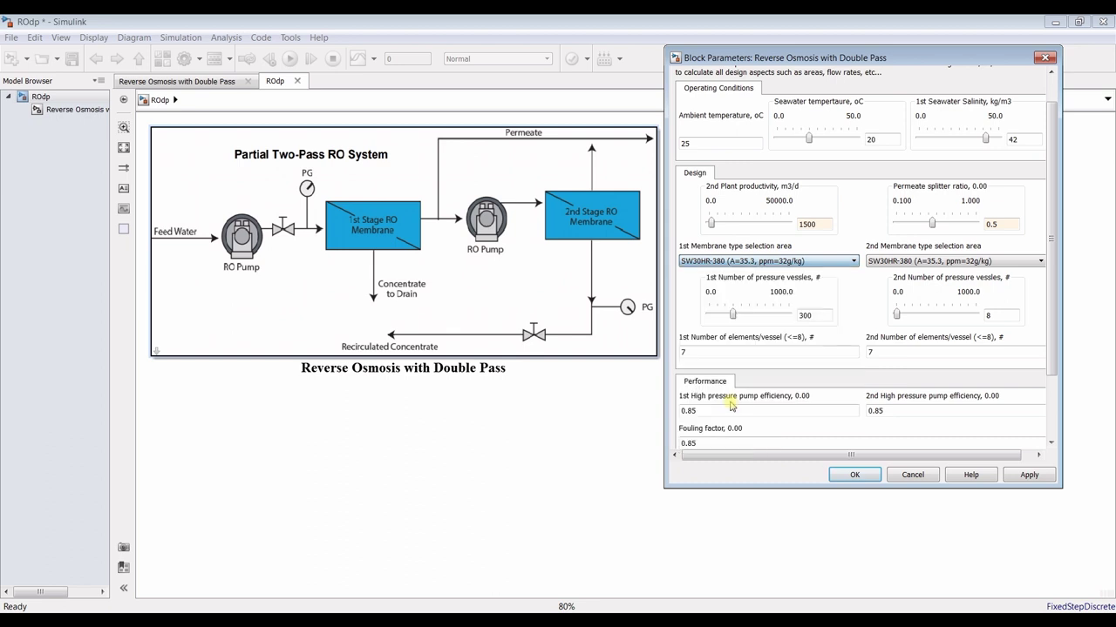
left_click(951, 262)
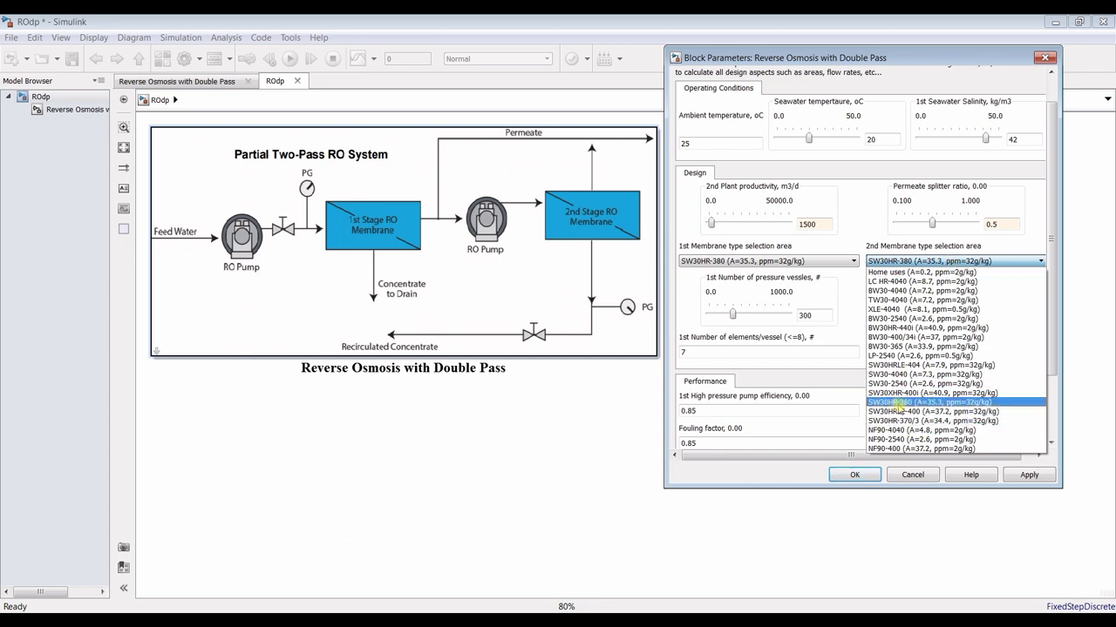
left_click(816, 385)
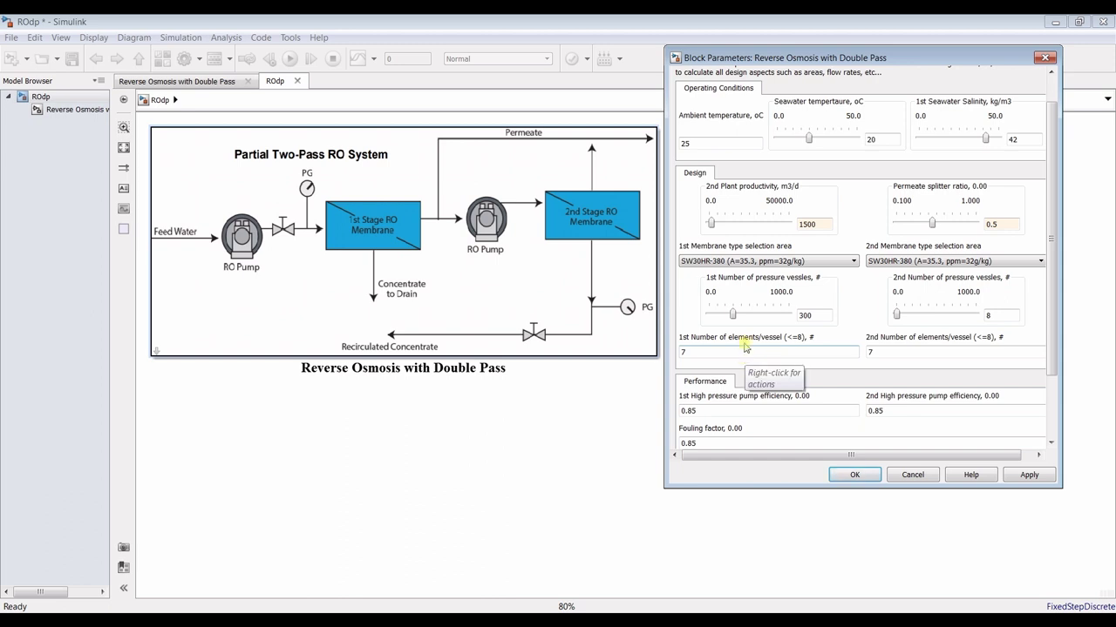
Set the 1st number of pressure vessels to 200 and review the elements-per-vessel and performance inputs of both passes.
double_click(806, 316)
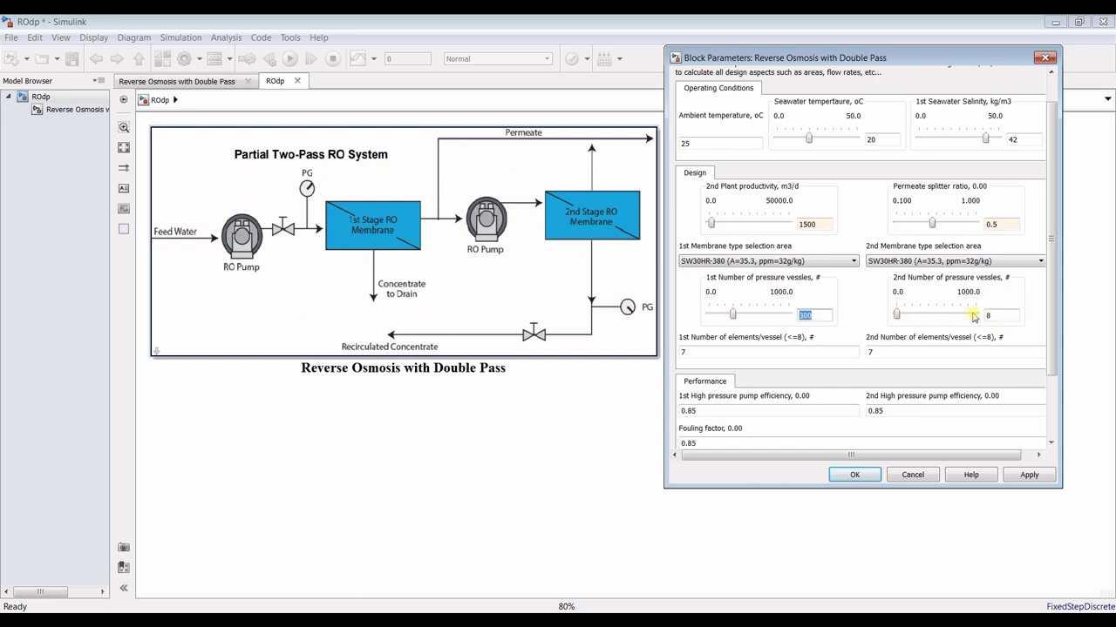
left_click(688, 352)
double_click(871, 352)
double_click(749, 349)
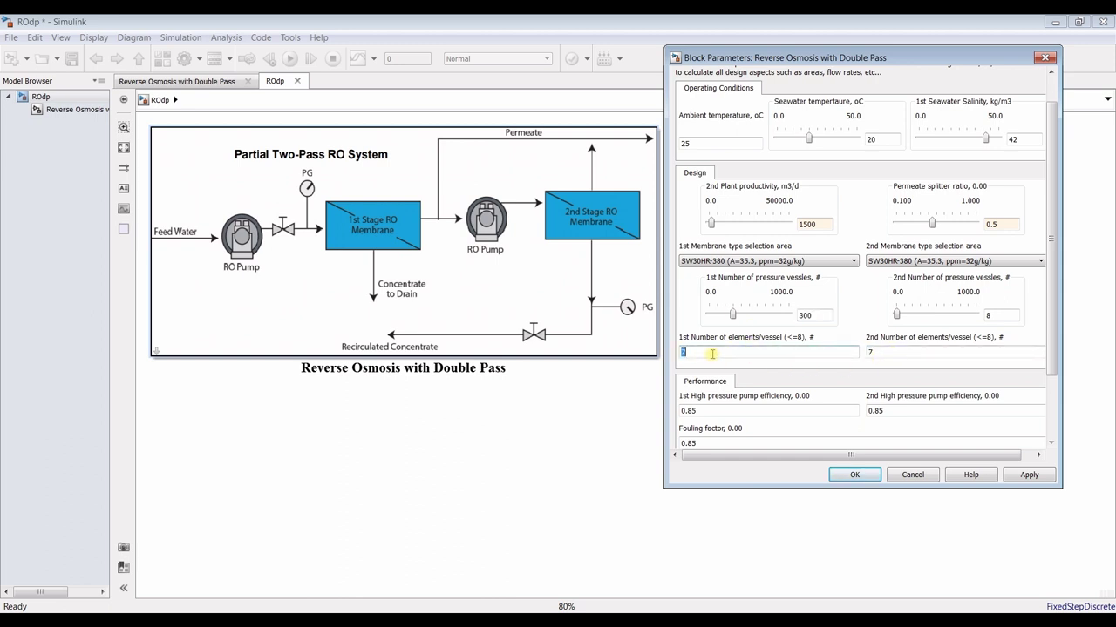
double_click(875, 356)
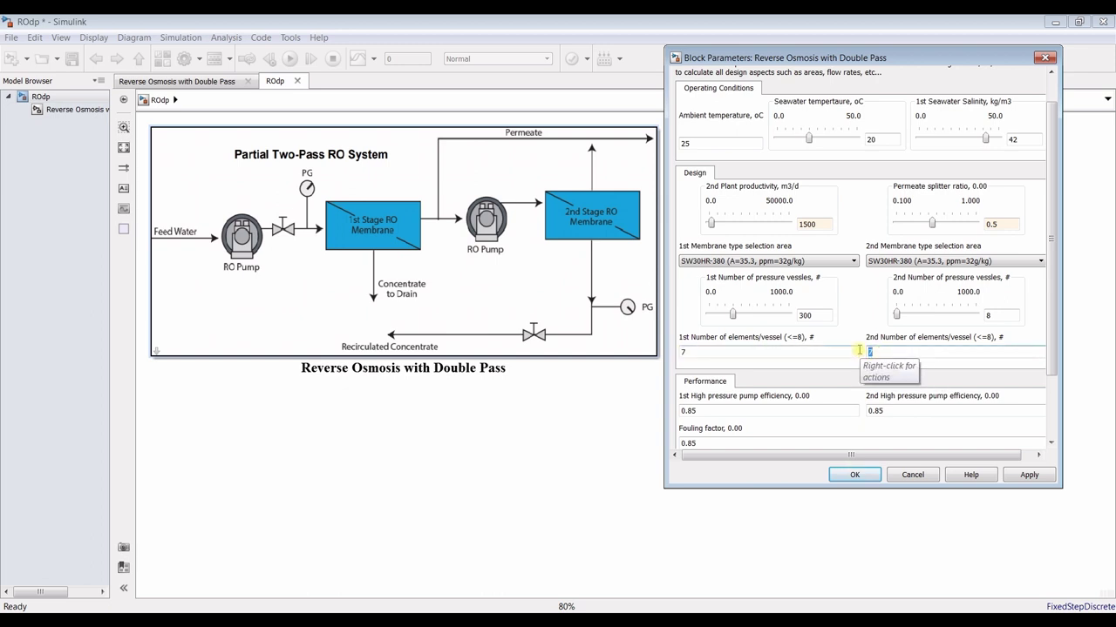
double_click(739, 348)
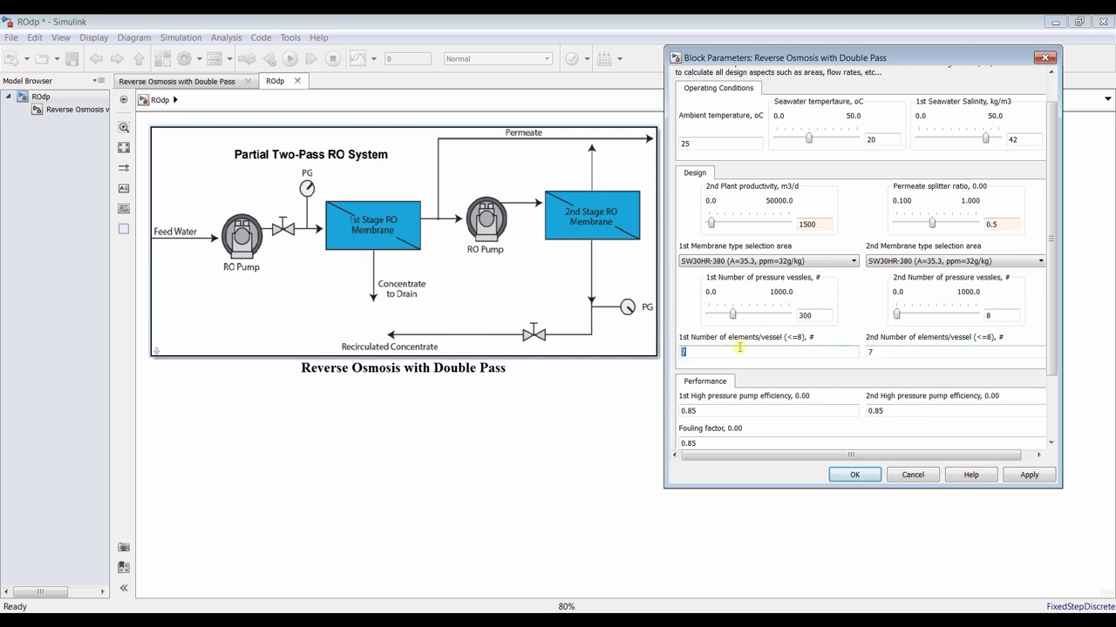
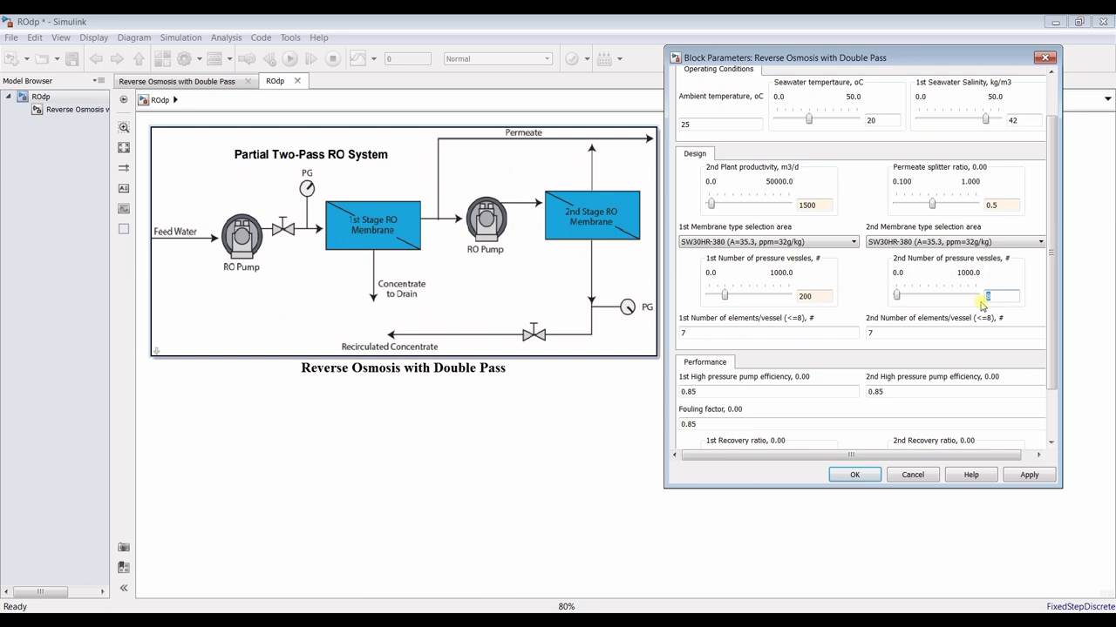
scroll(1049, 340, "down", 2)
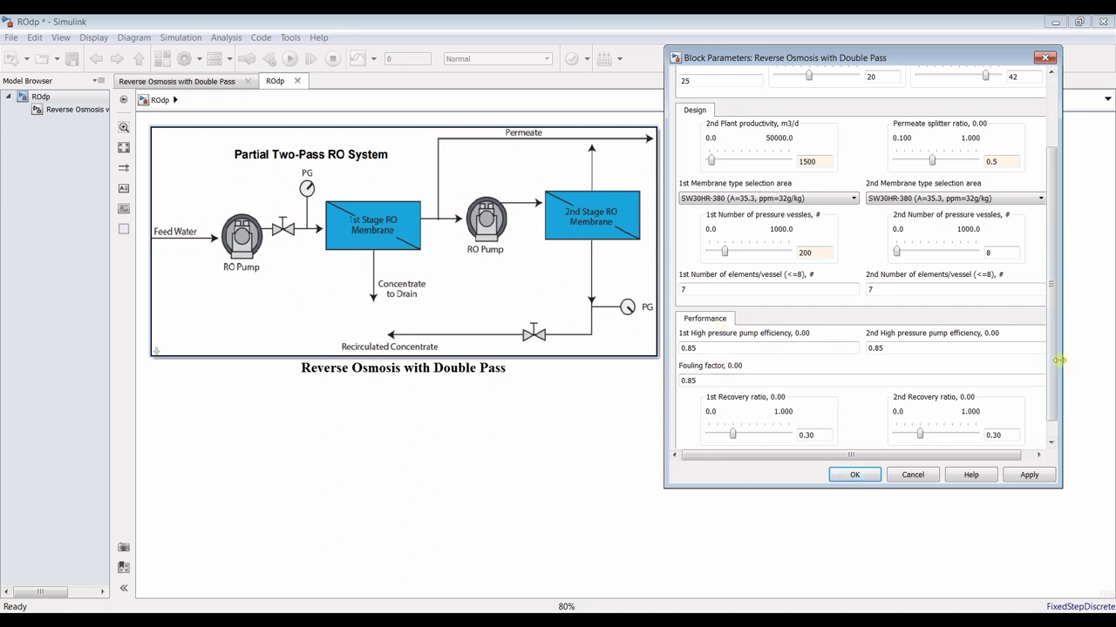
scroll(1049, 406, "down", 1)
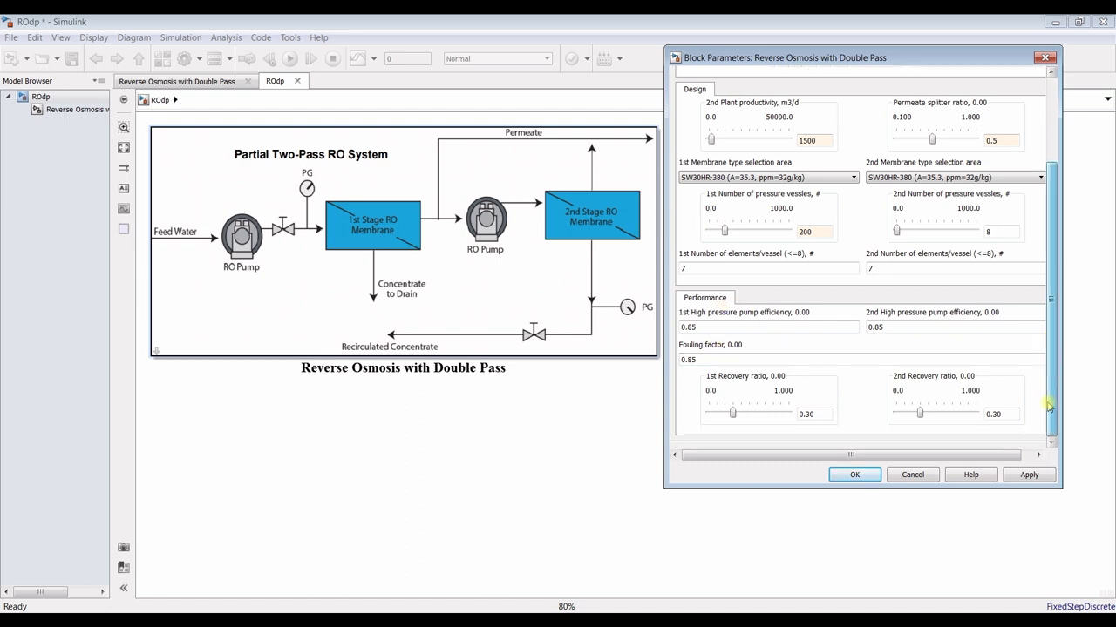
Look over the 1st and 2nd high pressure pump efficiency inputs and accept the block parameters.
left_click(713, 328)
left_click(914, 330)
left_click(729, 327)
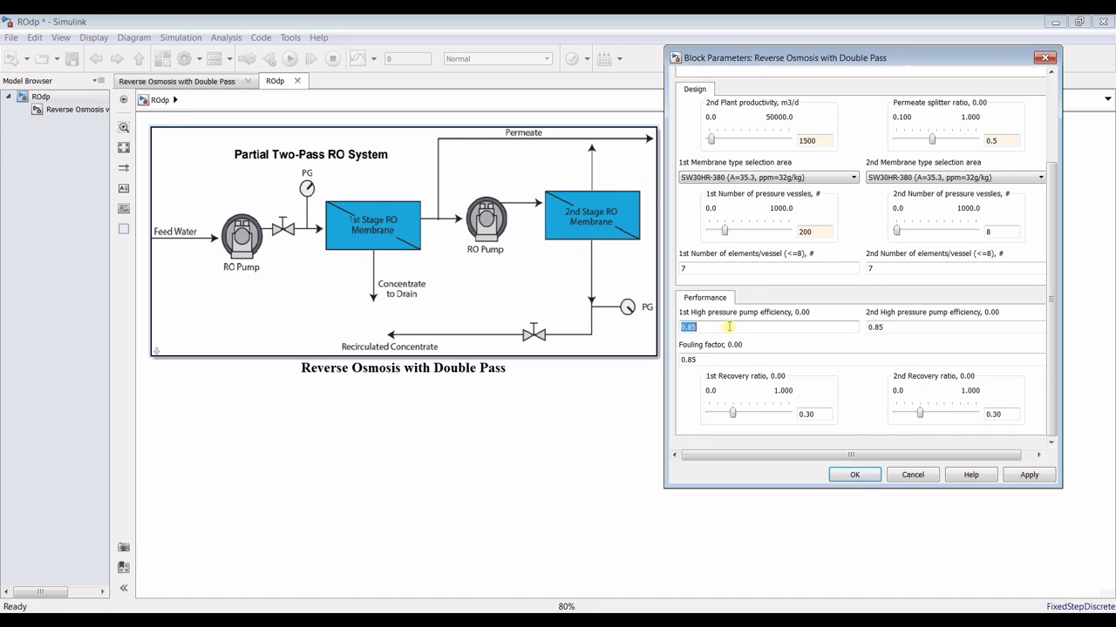
left_click(879, 328)
left_click(783, 328)
left_click(854, 474)
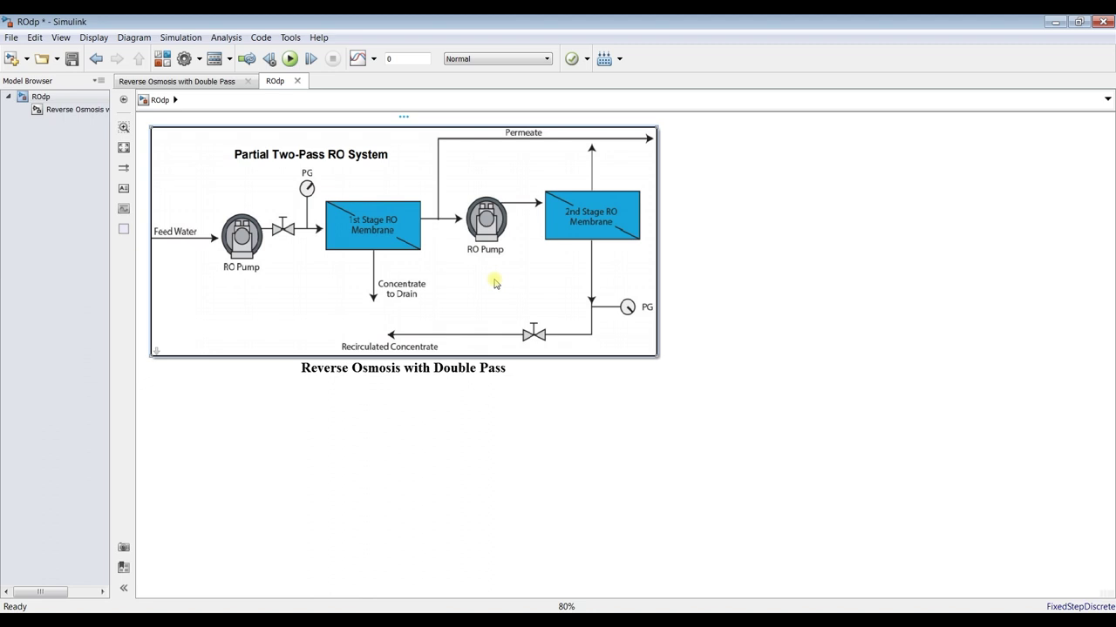
Open the mask editor of the double-pass block at its parameter and dialog definitions, in a maximized window.
key("ctrl+m")
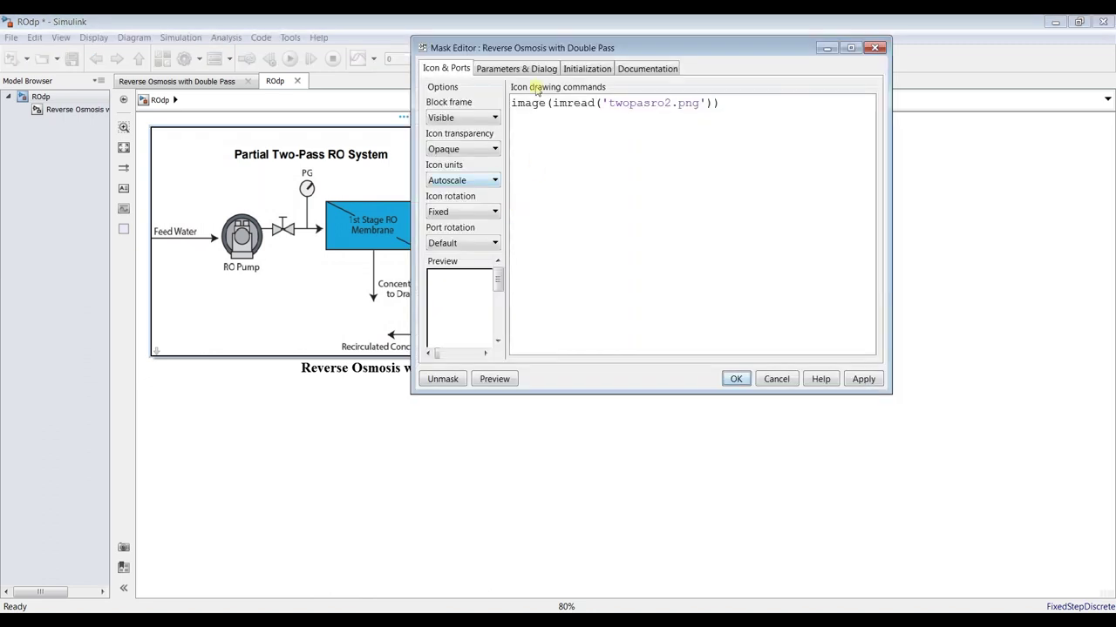
left_click(874, 45)
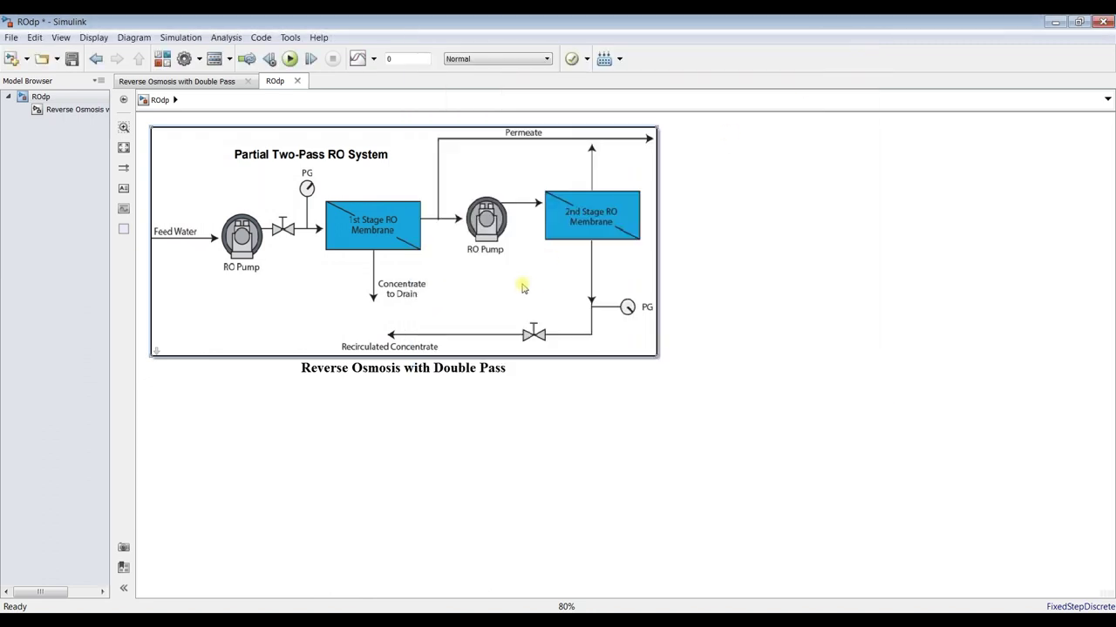
right_click(521, 284)
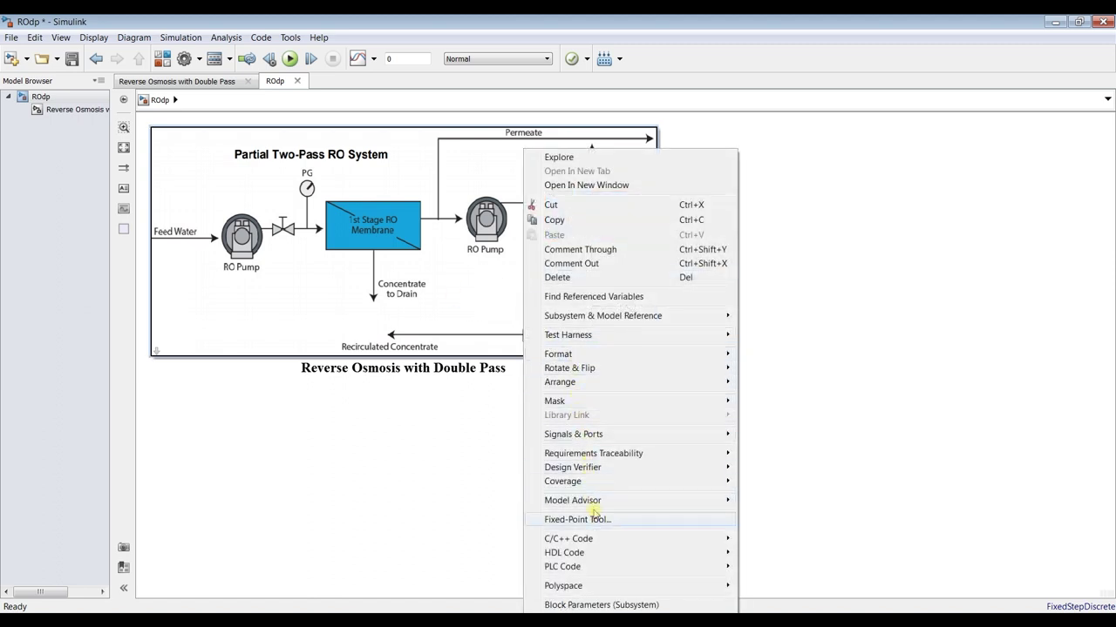
mouse_move(665, 407)
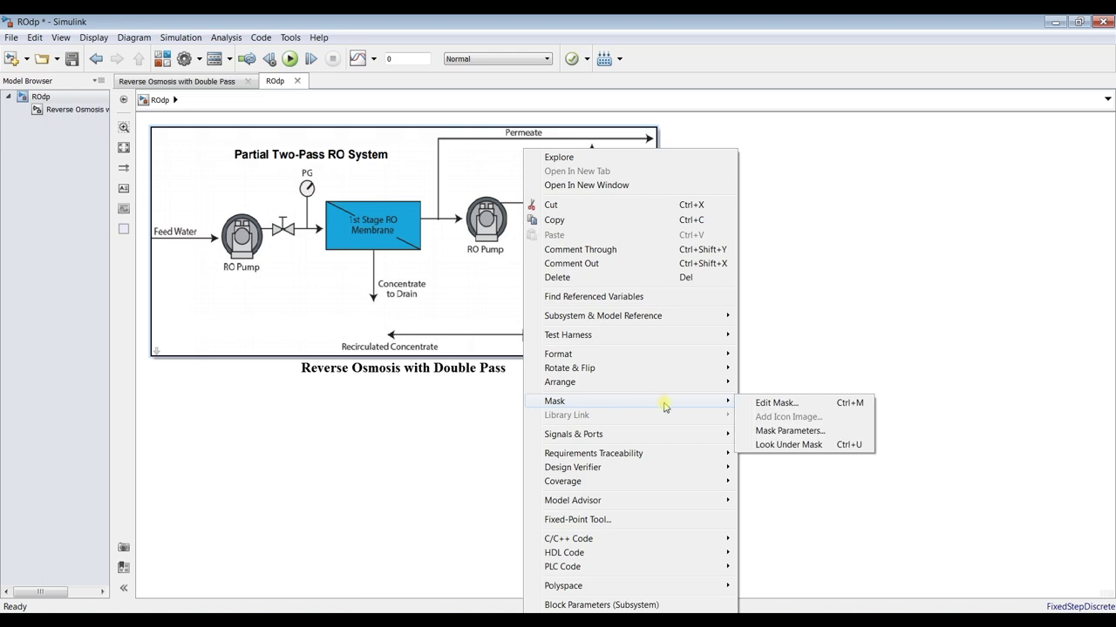
left_click(776, 404)
left_click(514, 70)
double_click(850, 50)
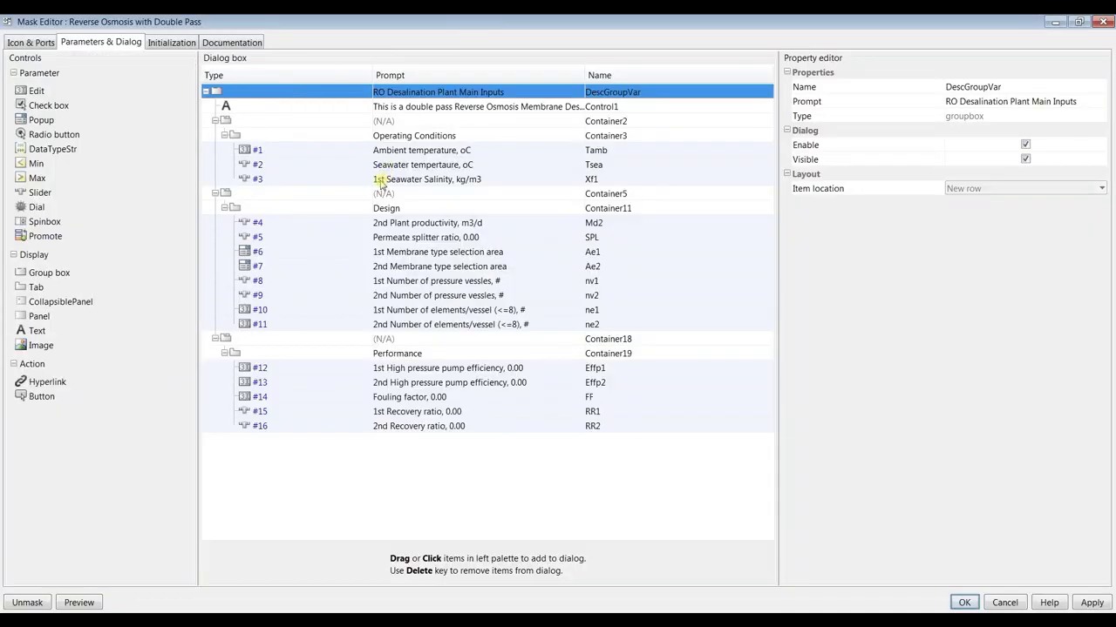
Convert the 1st high pressure pump efficiency parameter to a horizontal slider with maximum 1 and value 0.85, and apply it.
left_click(344, 370)
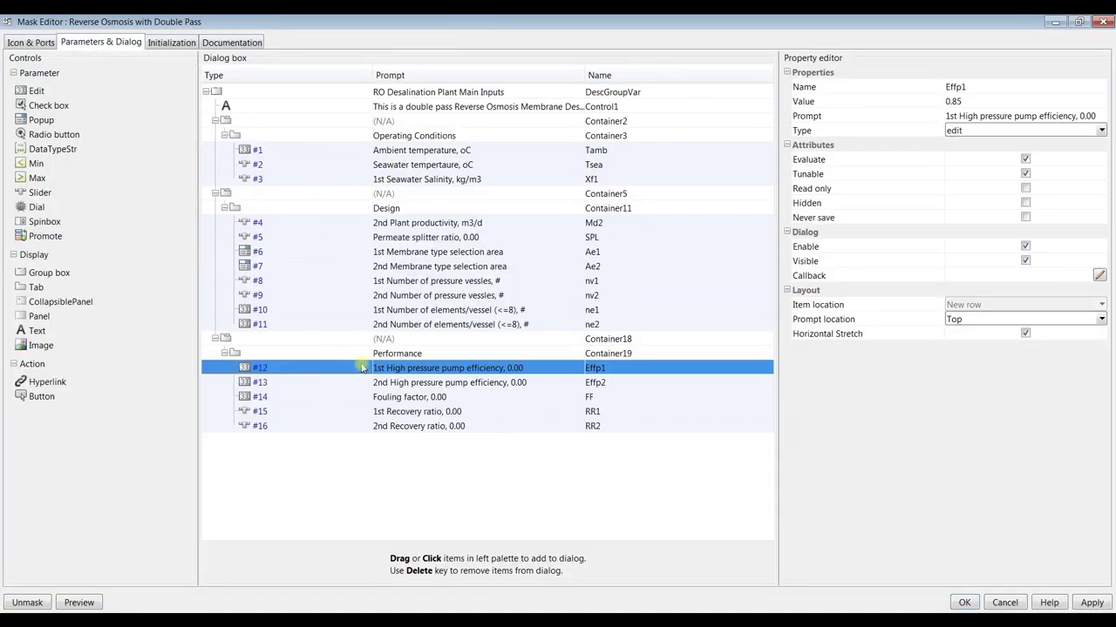
left_click(1101, 131)
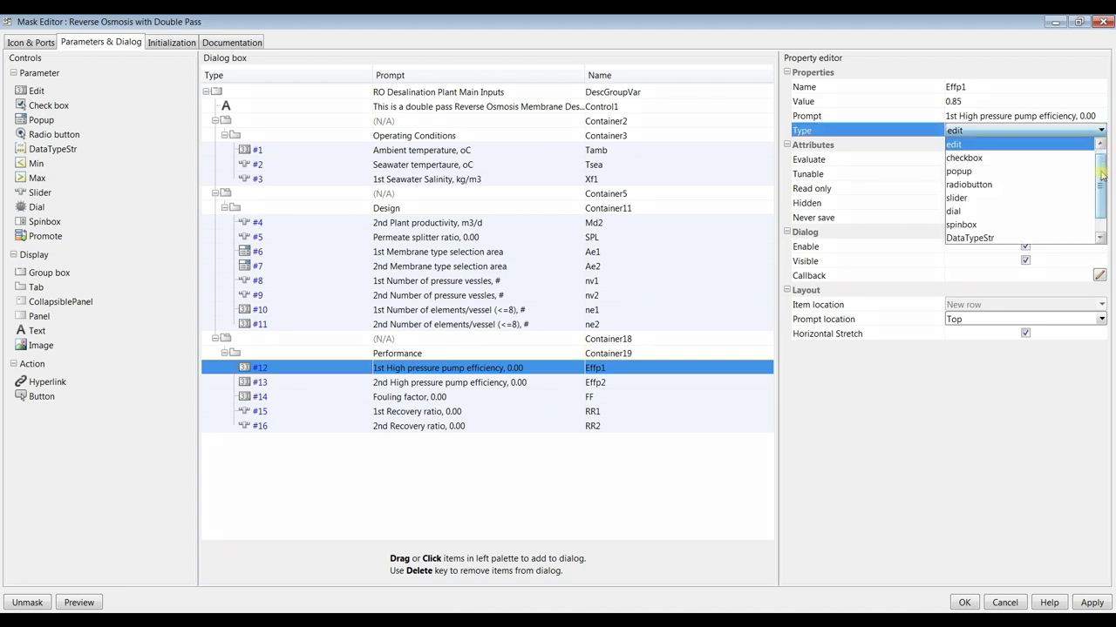
left_click_drag(1101, 167, 1103, 189)
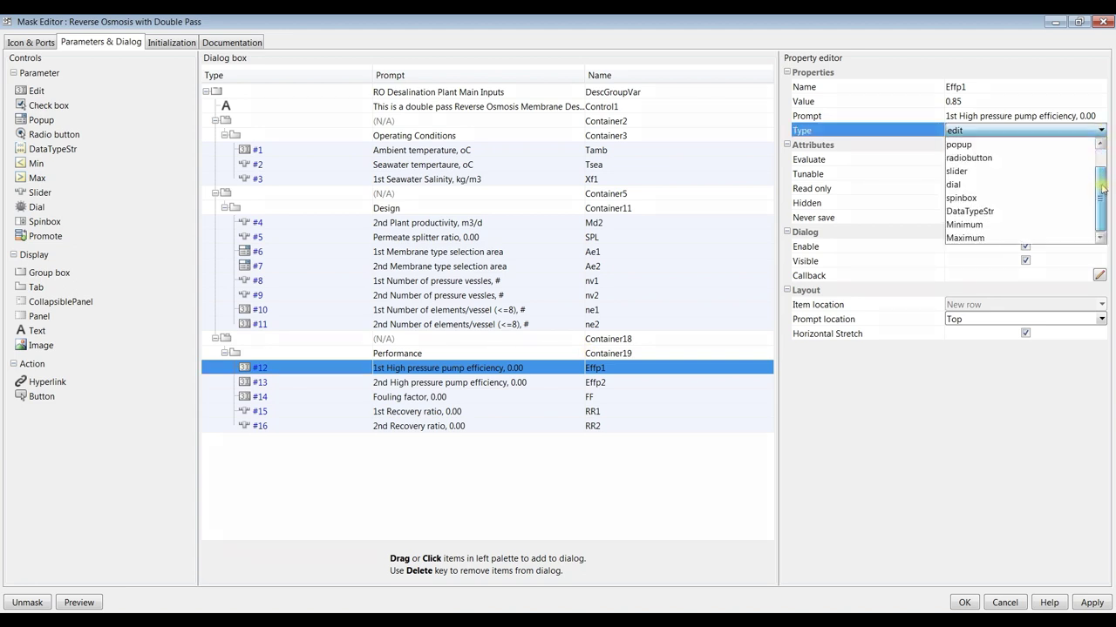
left_click(970, 174)
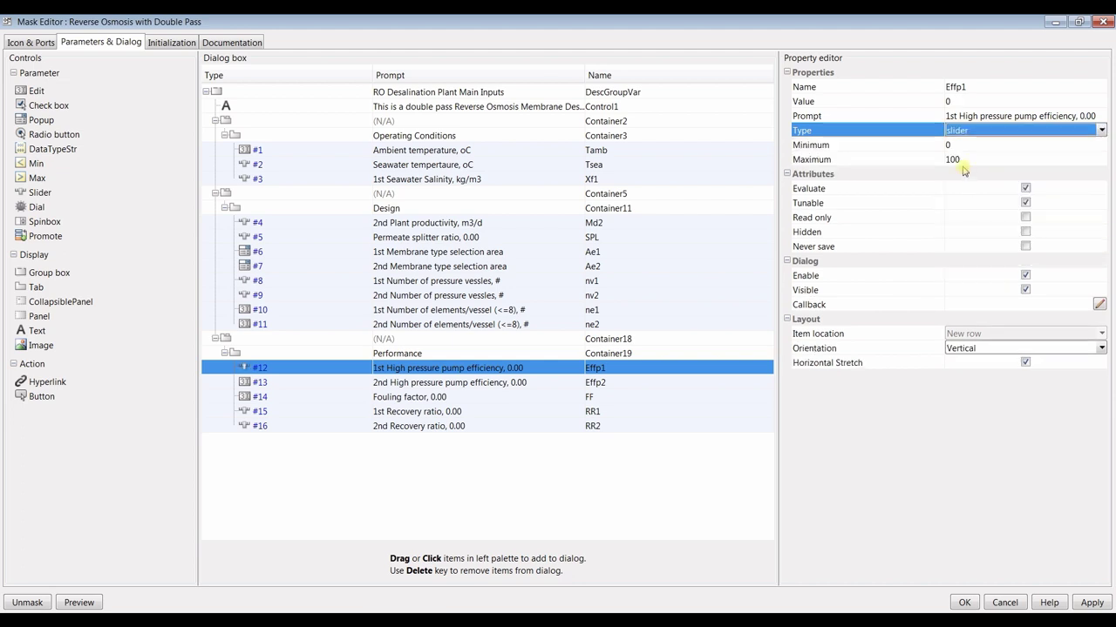
left_click(966, 159)
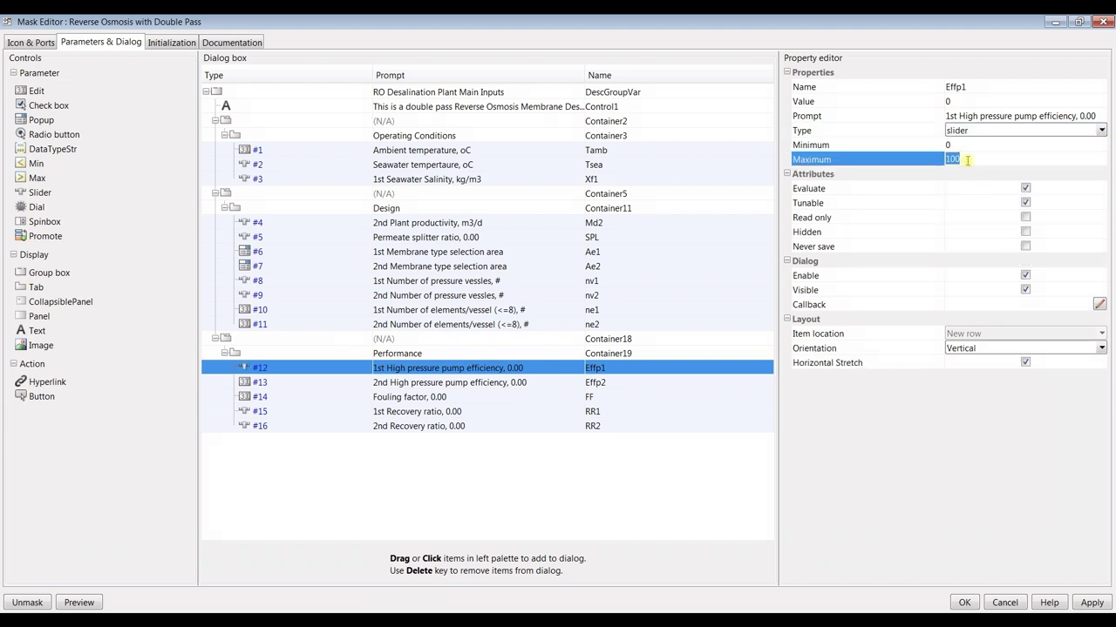
left_click(962, 101)
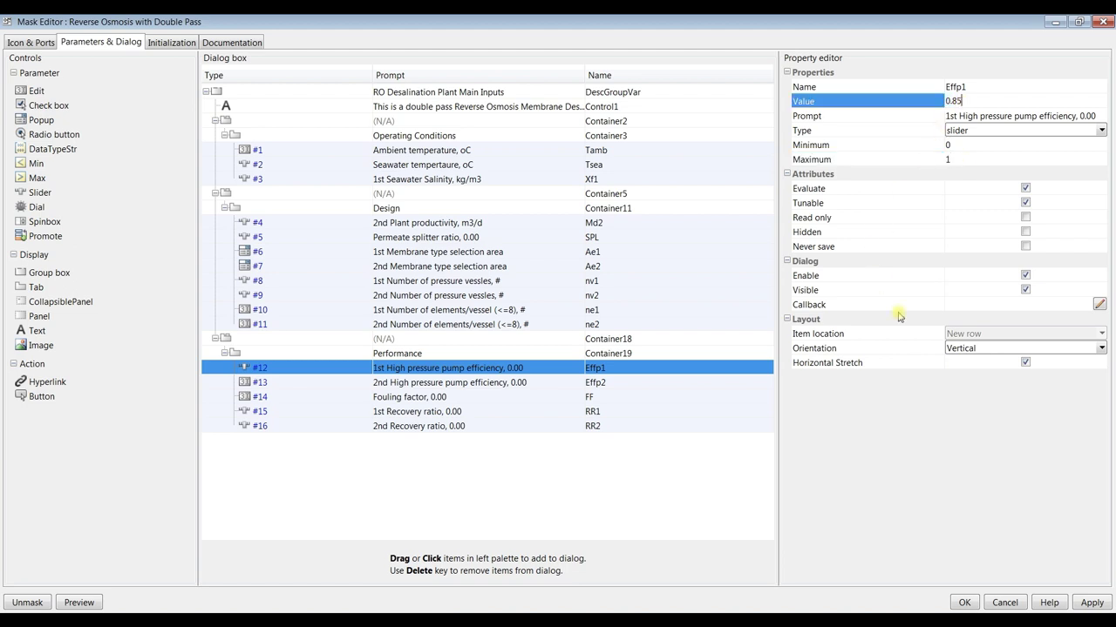
left_click(976, 348)
left_click(966, 378)
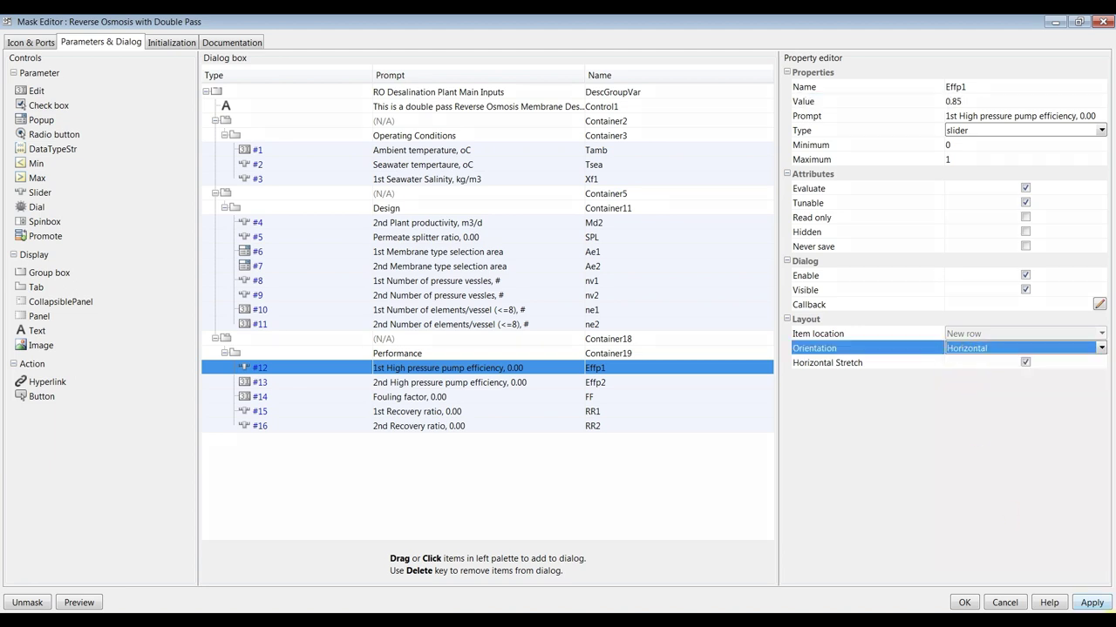
left_click(1093, 603)
Convert the 2nd high pressure pump efficiency parameter to a horizontal slider with maximum 1 and value 0.85, accept the mask and save the model.
left_click(340, 385)
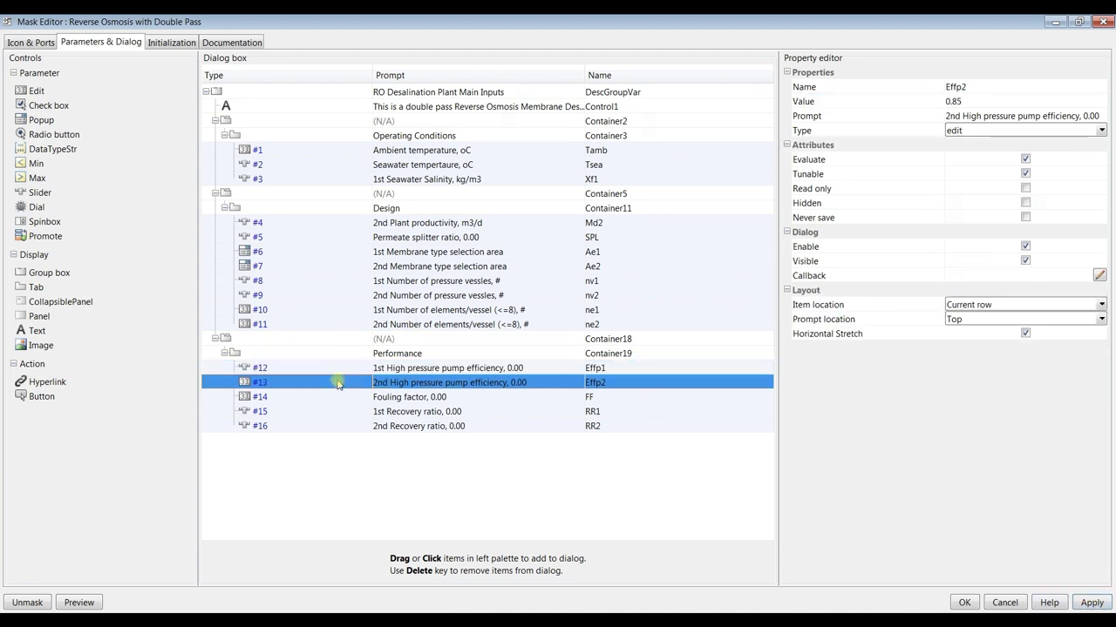
left_click(1098, 135)
left_click(978, 204)
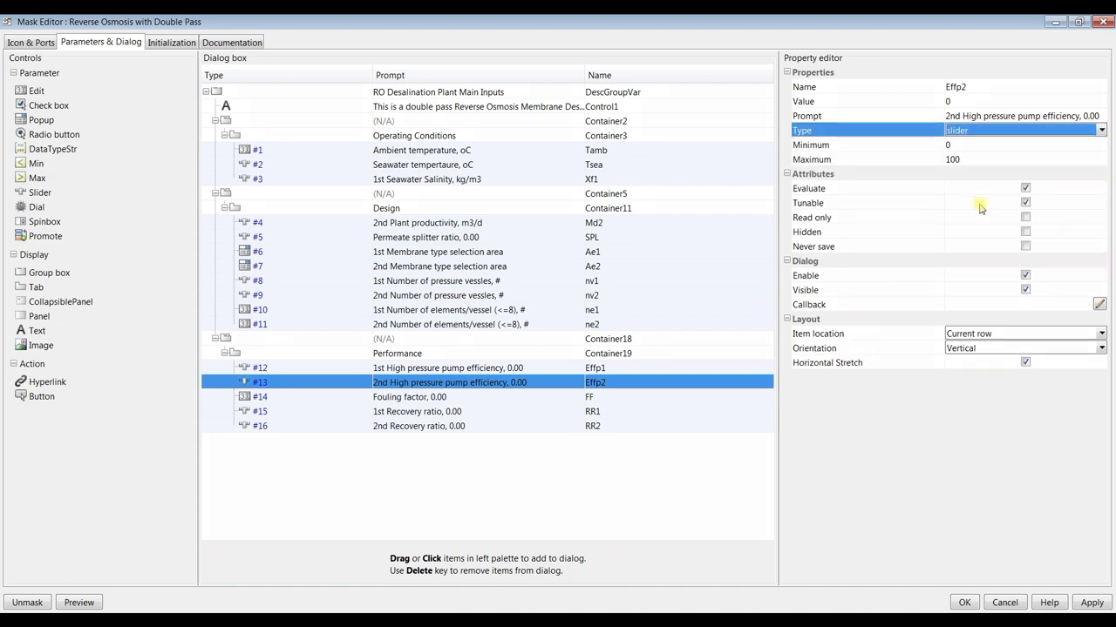
left_click(980, 351)
left_click(978, 378)
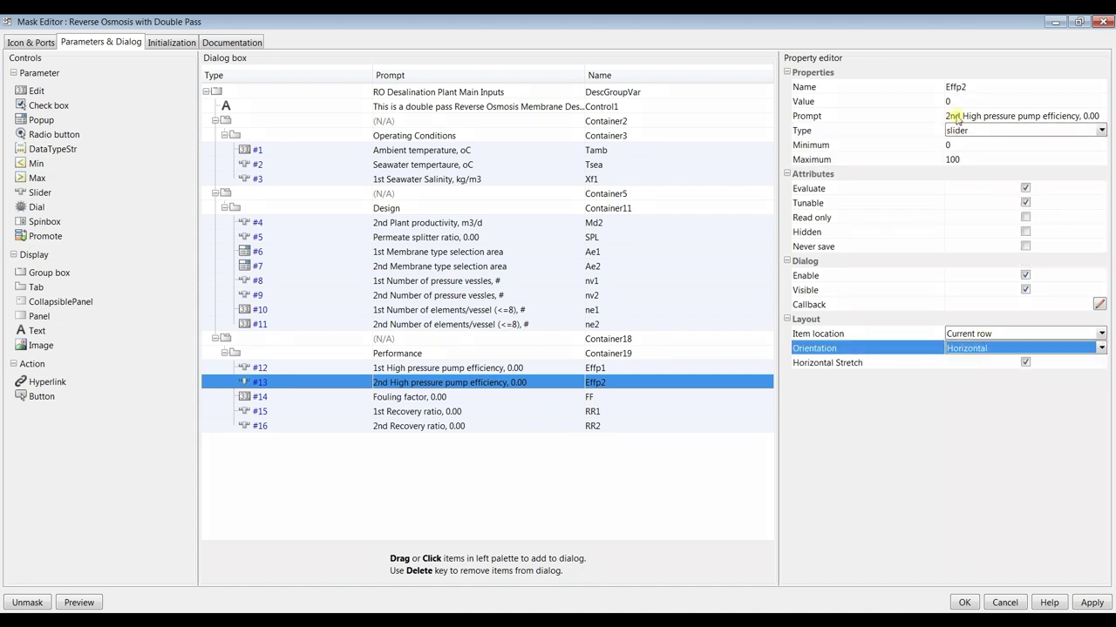
left_click(965, 158)
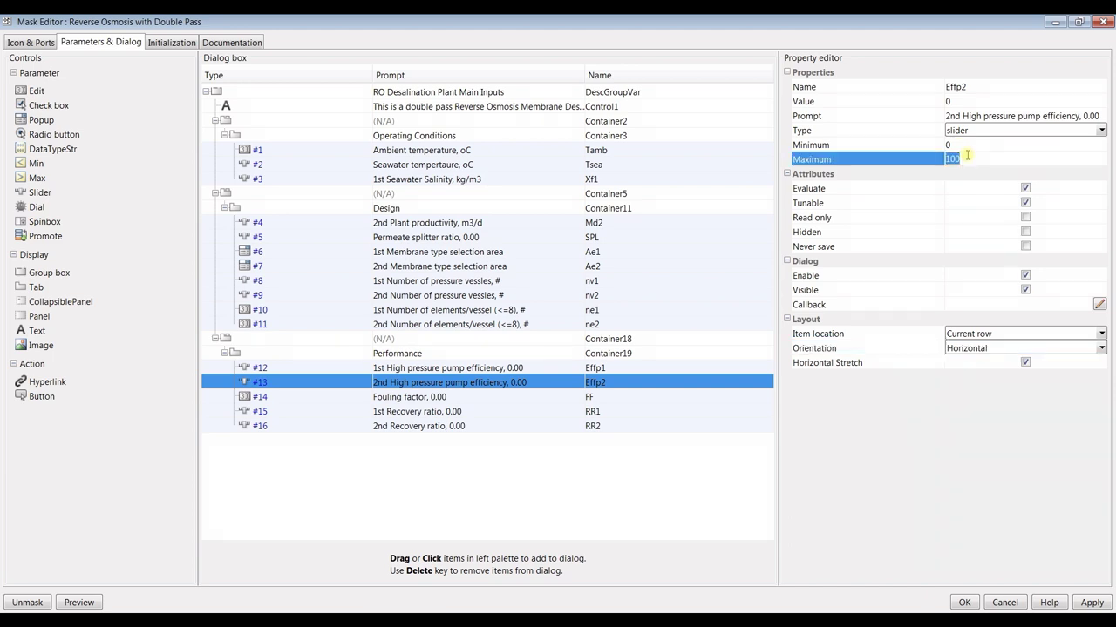
left_click(964, 102)
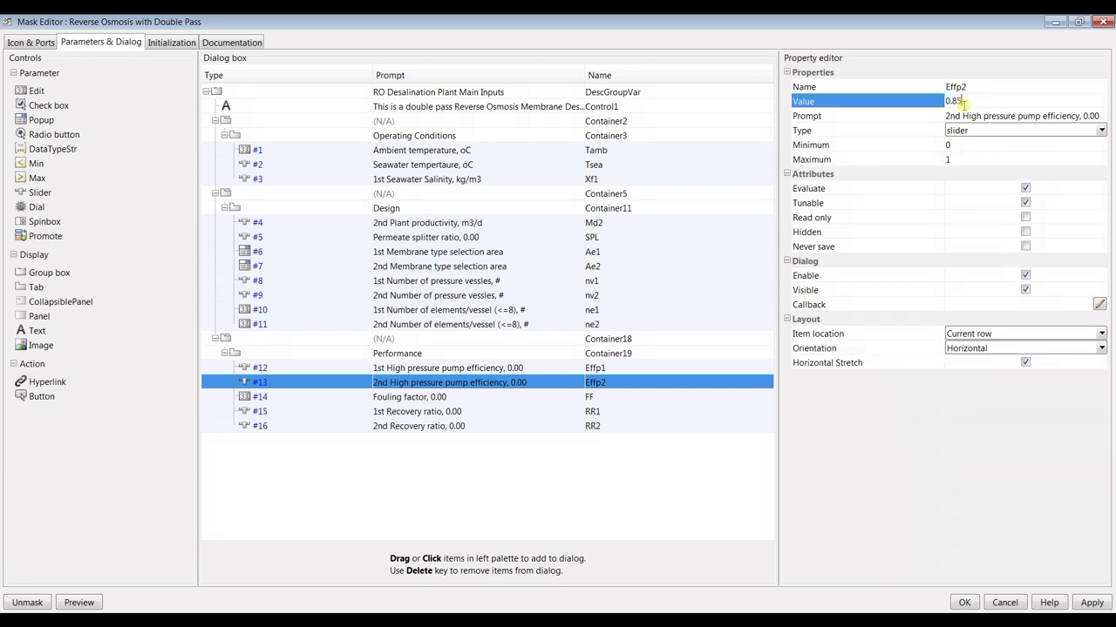
left_click(1093, 603)
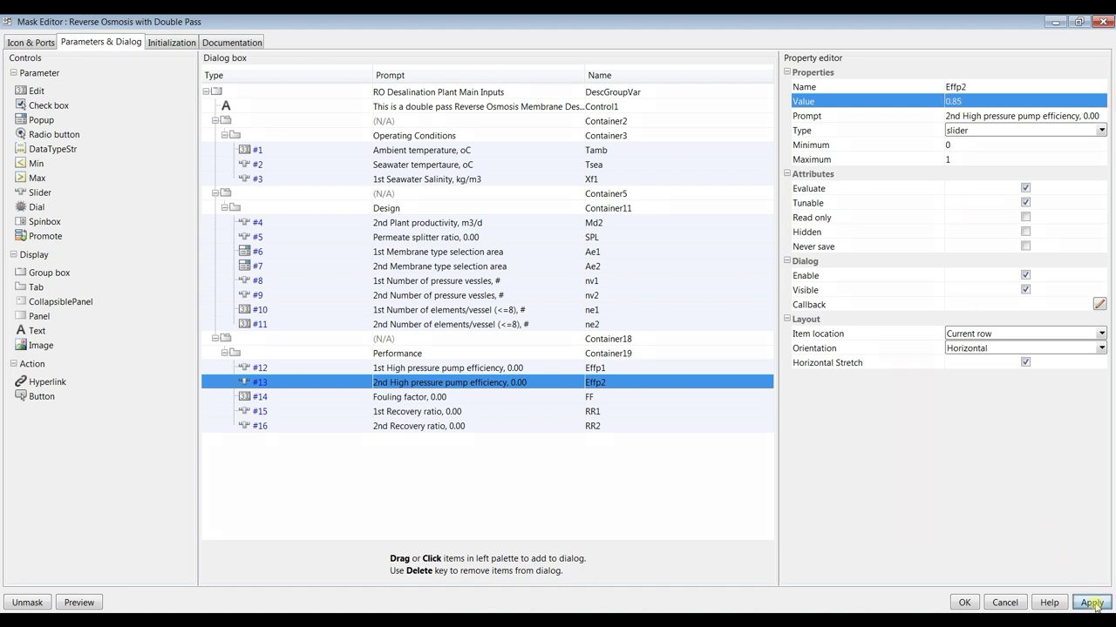
left_click(962, 603)
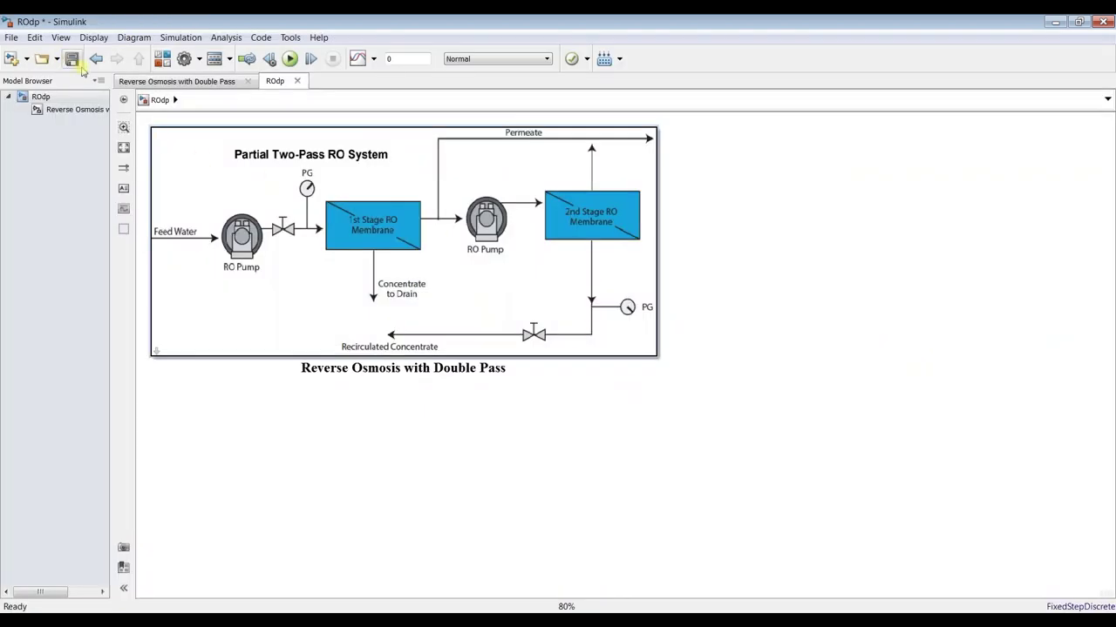
key("ctrl+s")
Reopen the double-pass block parameters and examine the pump efficiency sliders and fouling factor in the performance group.
double_click(376, 180)
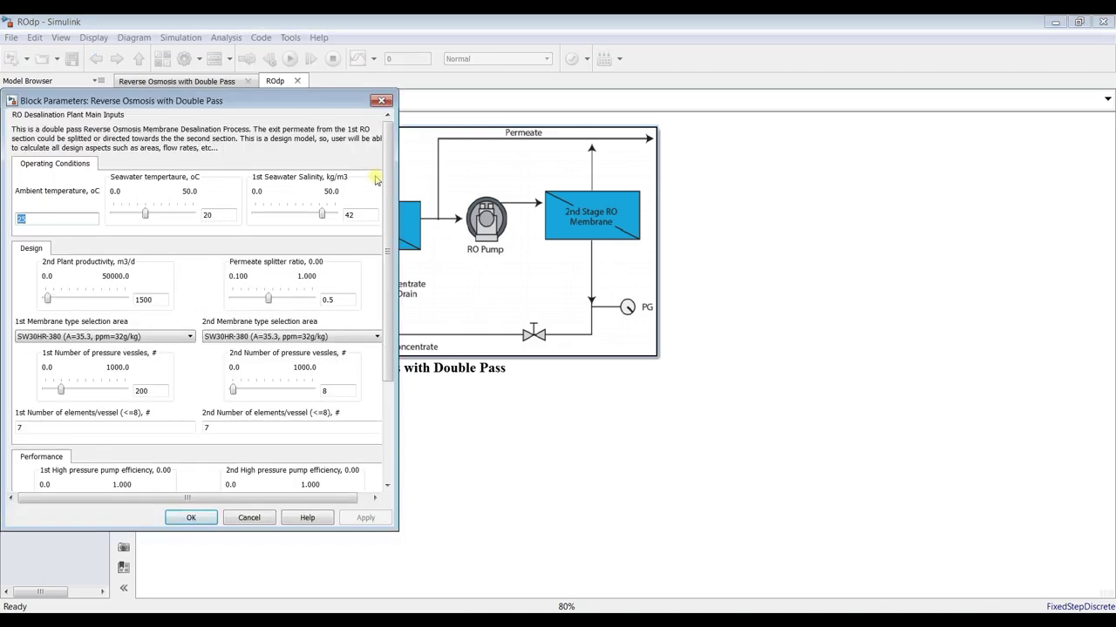
left_click_drag(263, 111, 881, 52)
scroll(1013, 324, "down", 3)
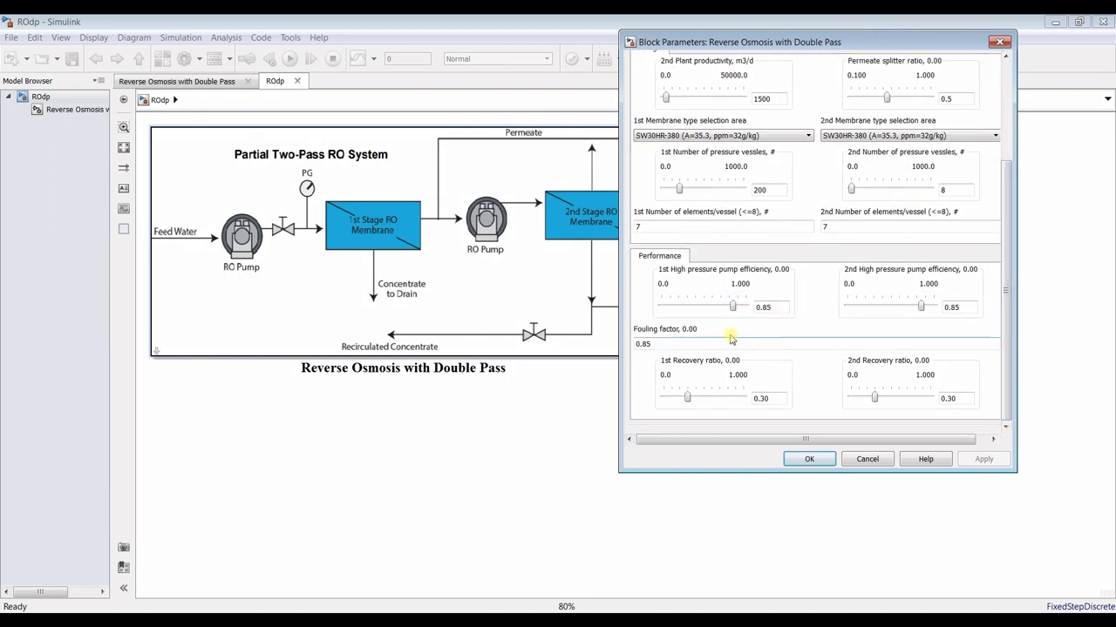
left_click_drag(638, 343, 678, 344)
mouse_move(1009, 327)
left_mouse_down()
mouse_move(1009, 302)
mouse_move(1010, 329)
left_mouse_up()
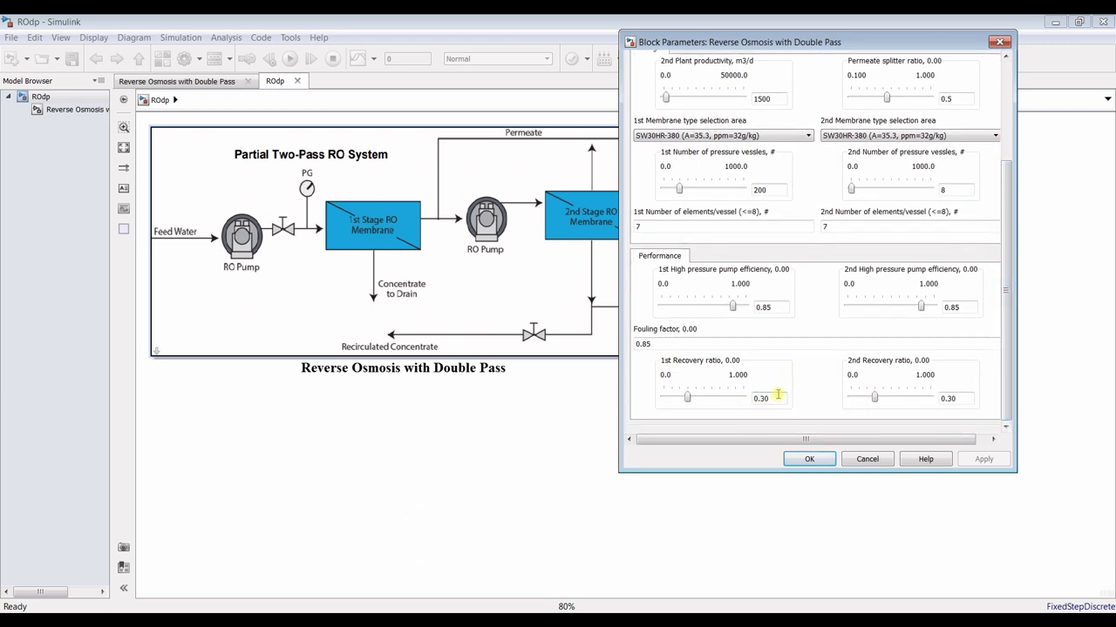
Set the 2nd recovery ratio to 0.40 and the 1st to 0.15, accept the parameters and save the model.
double_click(964, 398)
type("4")
left_click(772, 399)
left_click(772, 398)
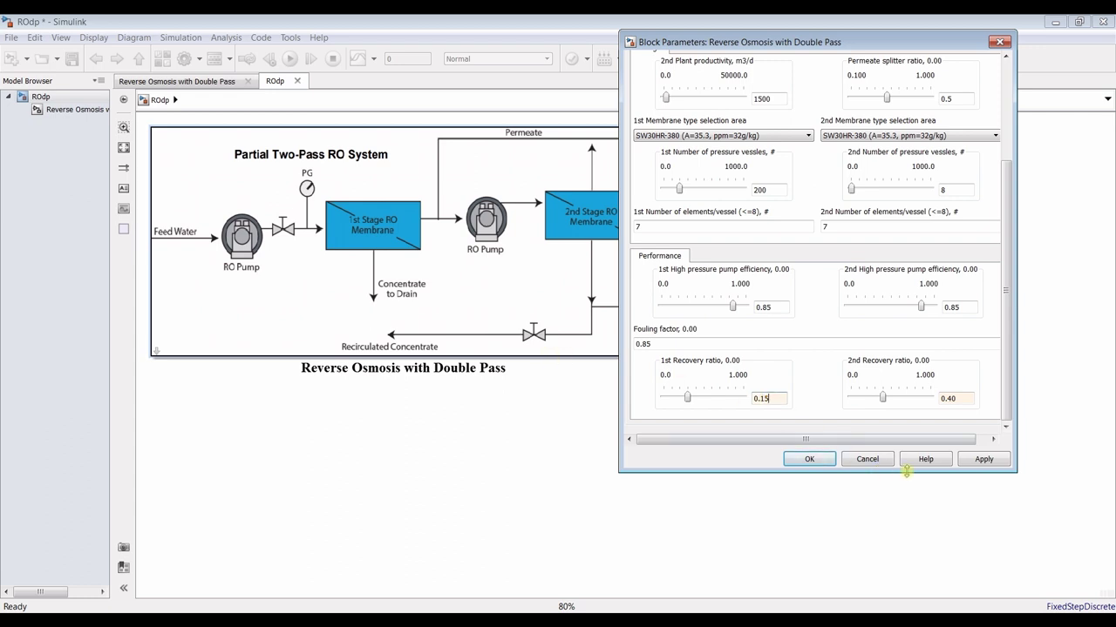
left_click(973, 462)
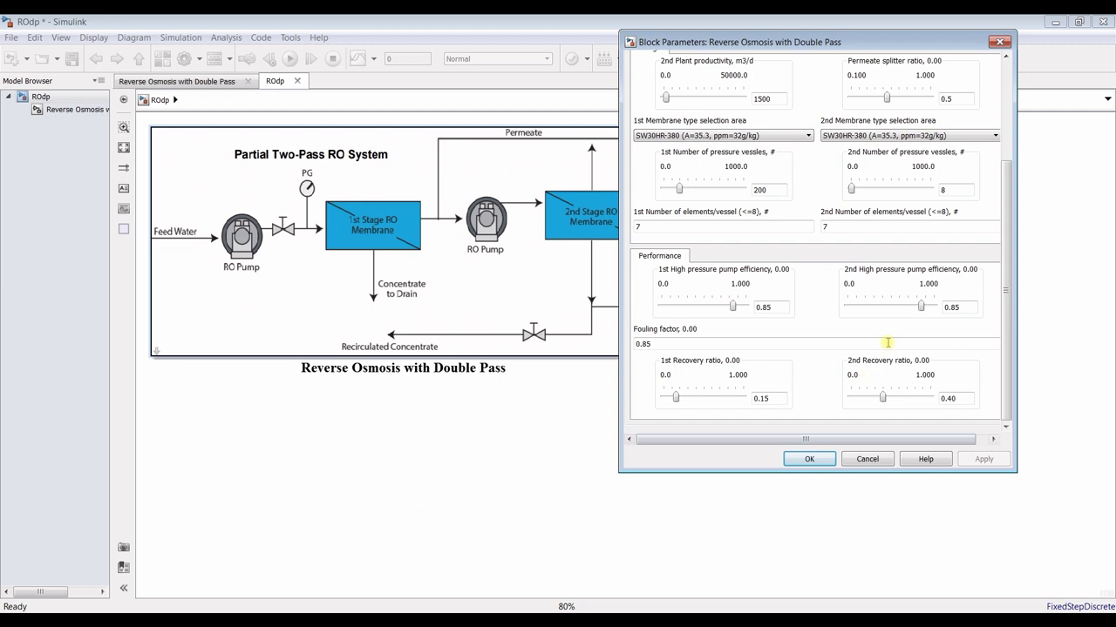
left_click(809, 459)
left_click(71, 59)
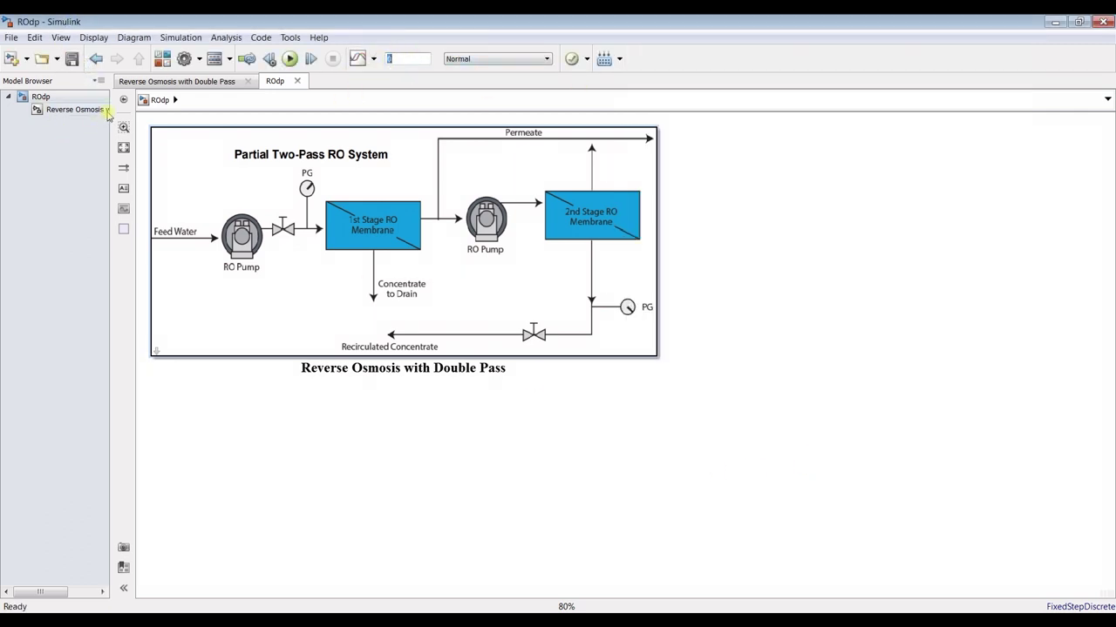
Widen the model browser and look through its display options.
left_click_drag(111, 240, 160, 239)
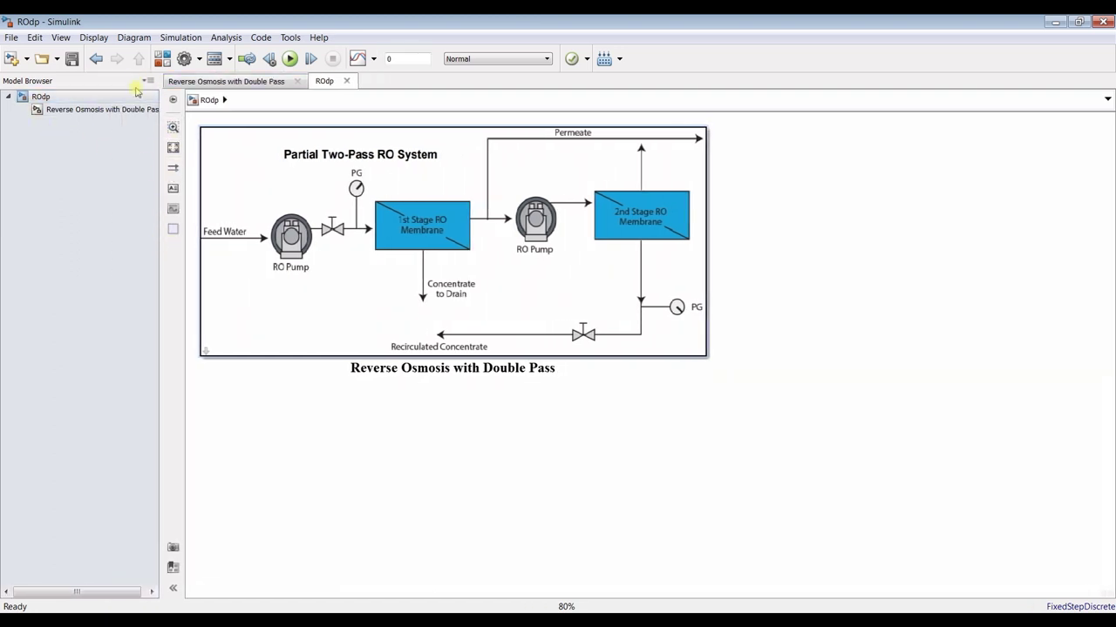
left_click(60, 38)
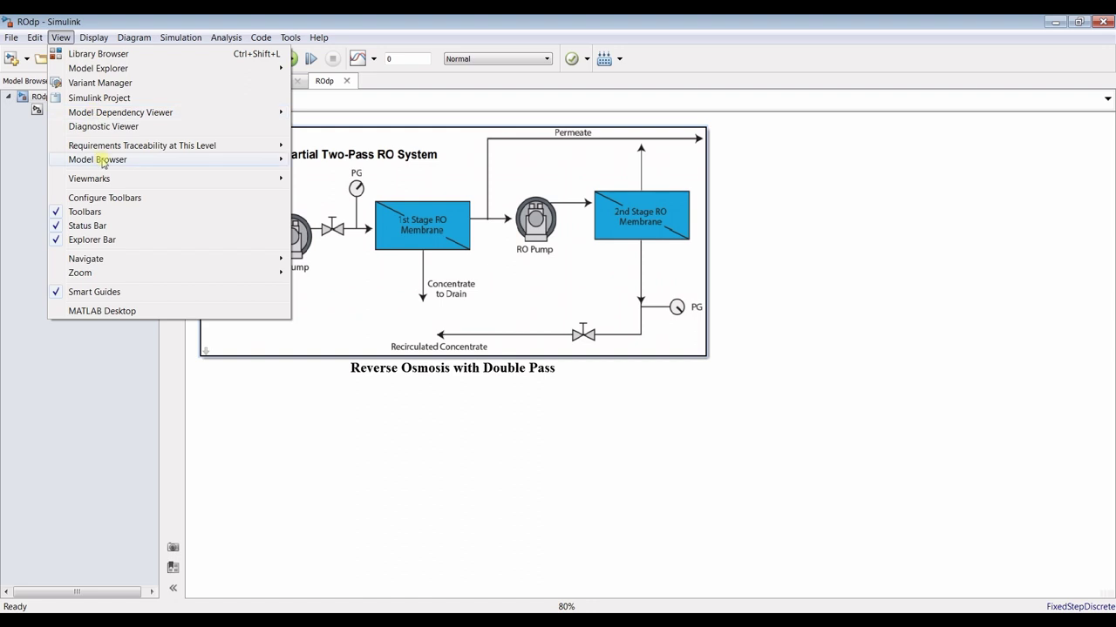
mouse_move(120, 163)
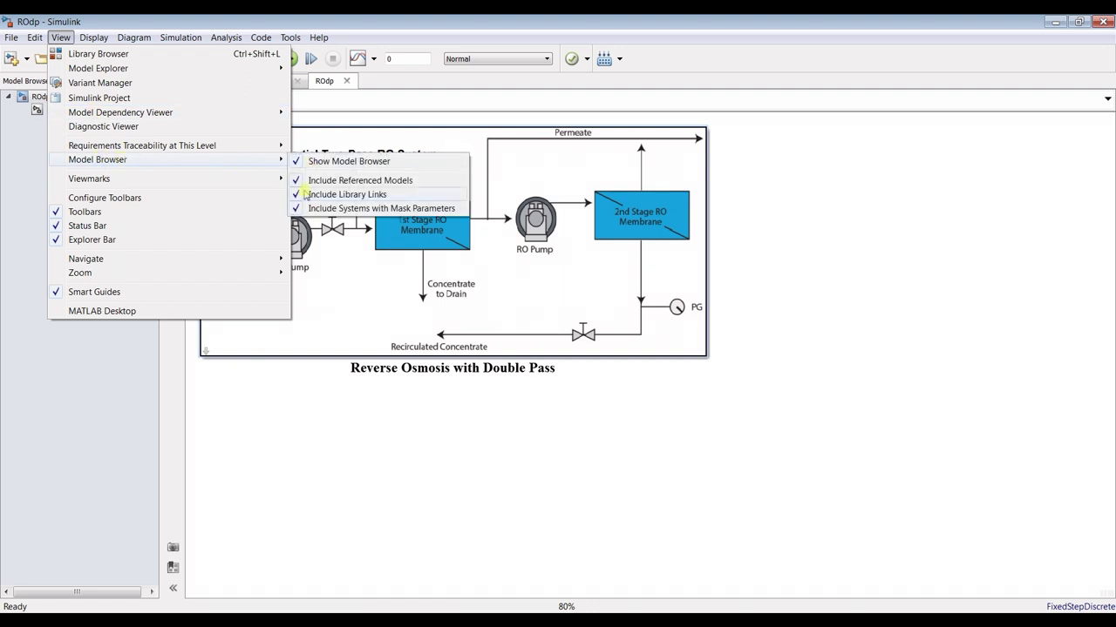
left_click(263, 427)
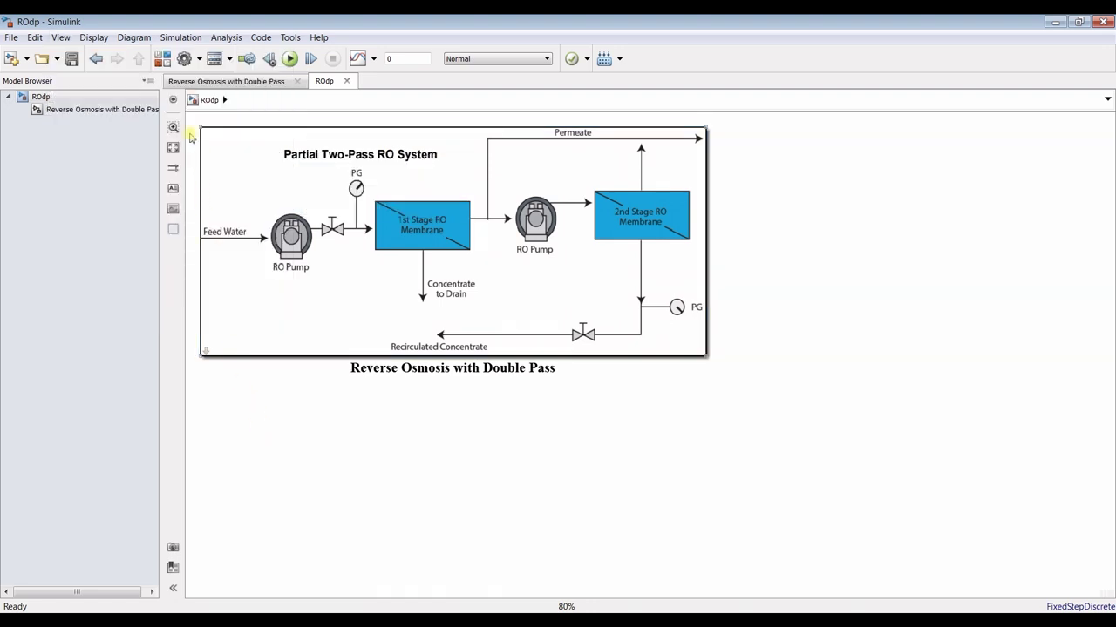
left_click(149, 81)
left_click(322, 419)
Open the Reverse Osmosis with Double Pass subsystem and inspect the Xd1 tag on the 1st-pass product salinity output.
left_click(107, 109)
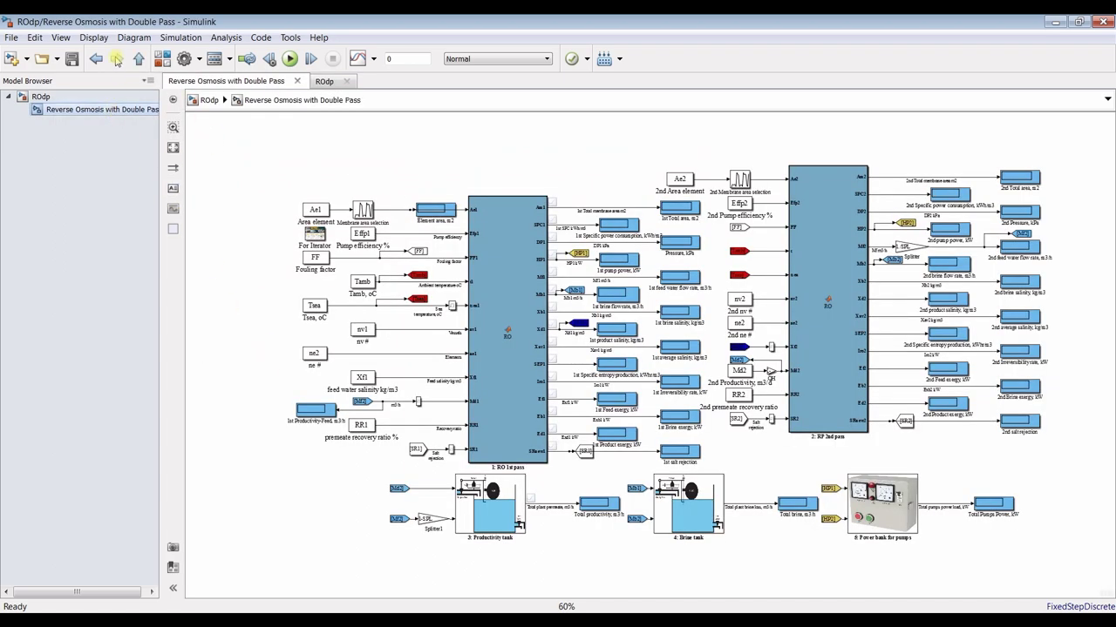
left_click(173, 148)
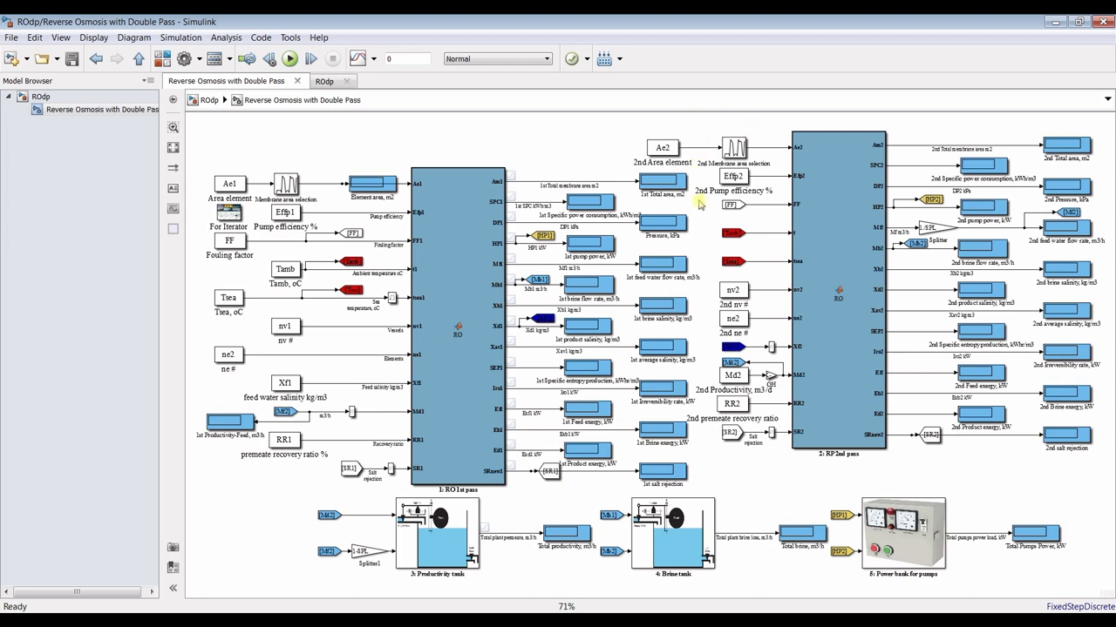
scroll(664, 350, "up", 3)
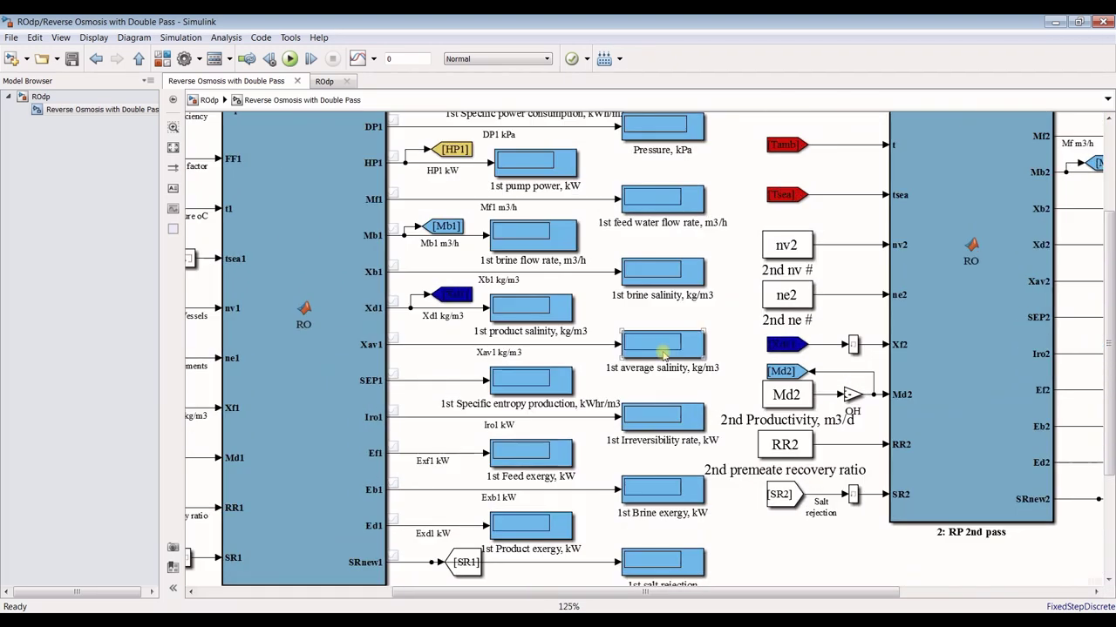
scroll(664, 351, "up", 2)
left_click(359, 277)
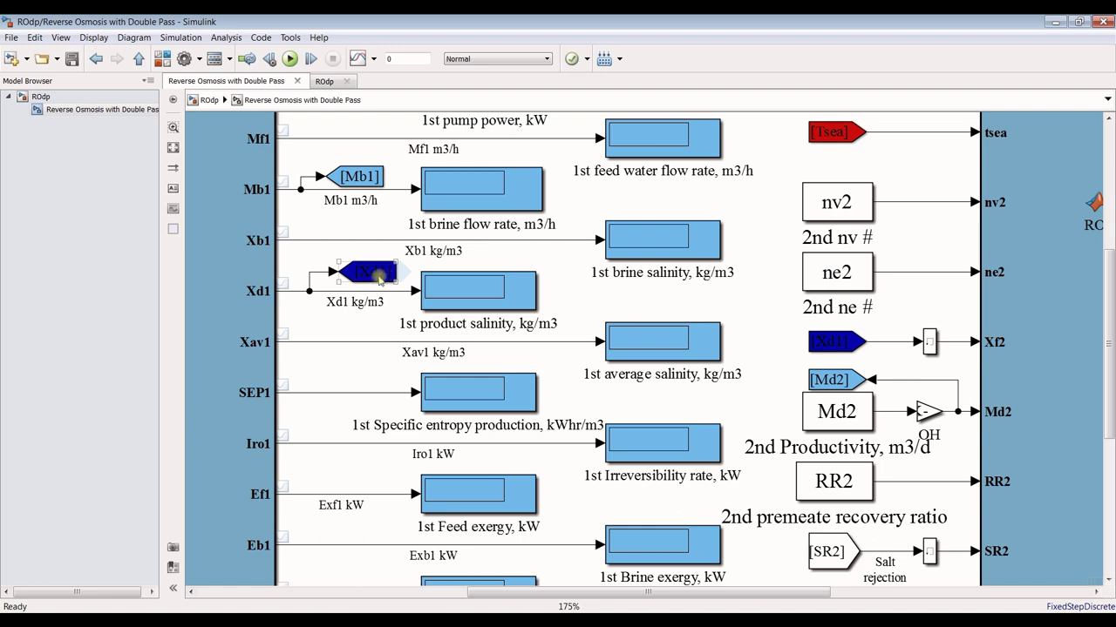
Trace the Xd1 tag from the 1st-pass product salinity to the 2nd-pass Xf2 input and inspect the Mb2 brine flow tag.
left_click(510, 293)
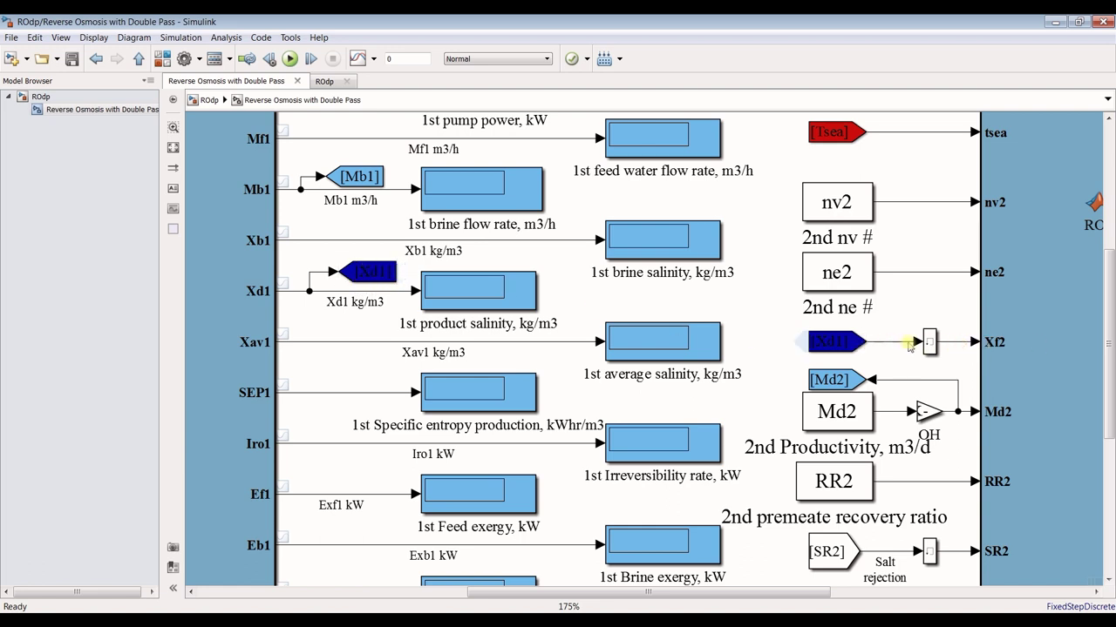
scroll(909, 346, "down", 5)
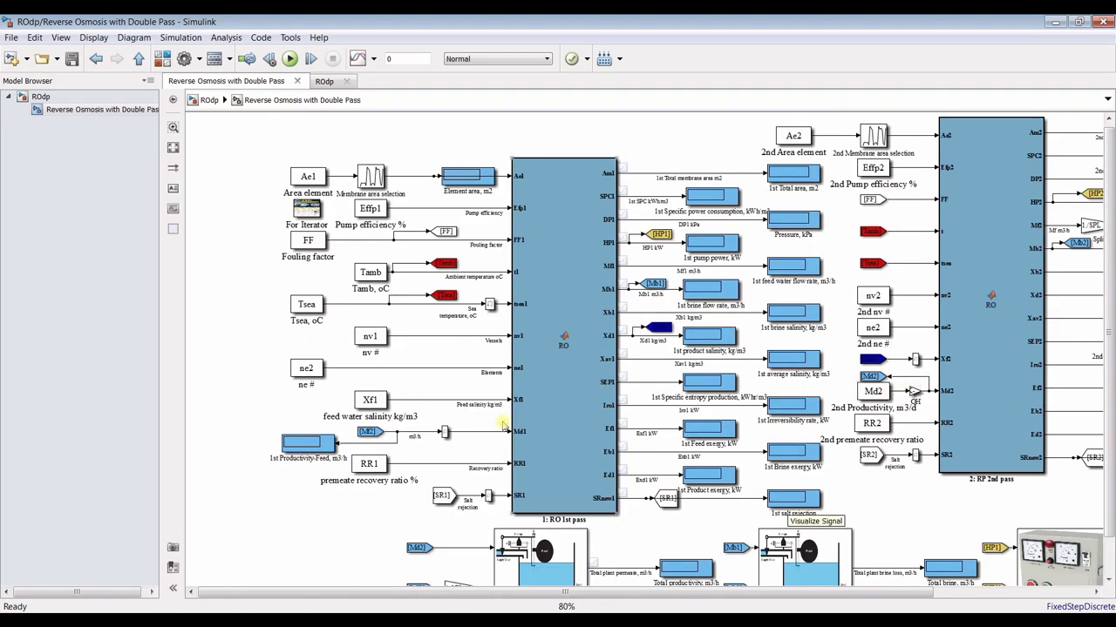
left_click_drag(791, 598, 935, 598)
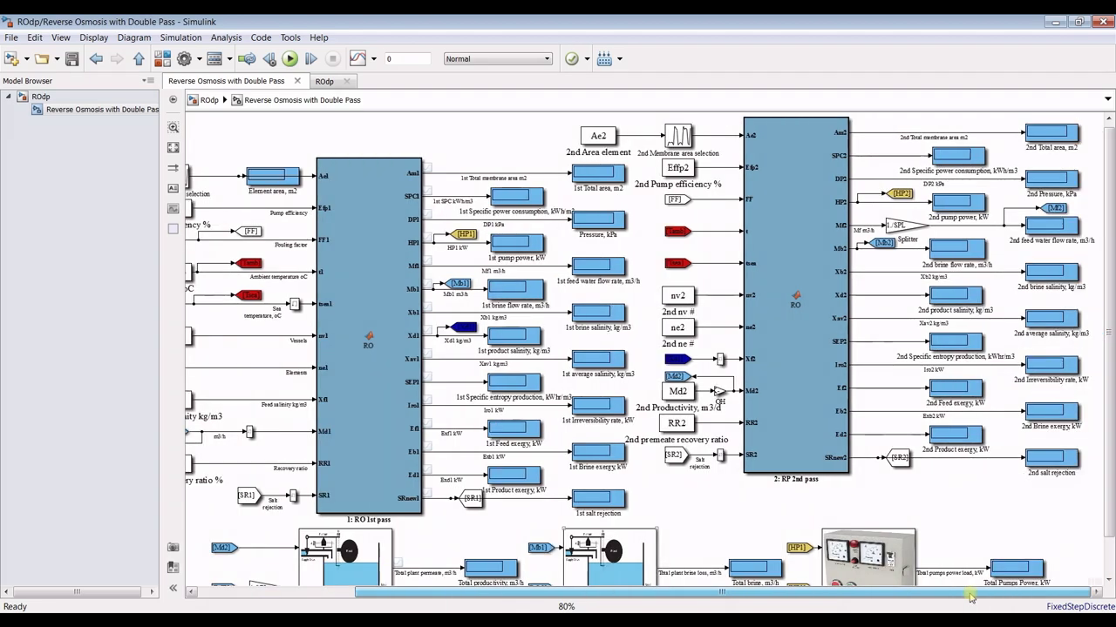
scroll(867, 175, "up", 5)
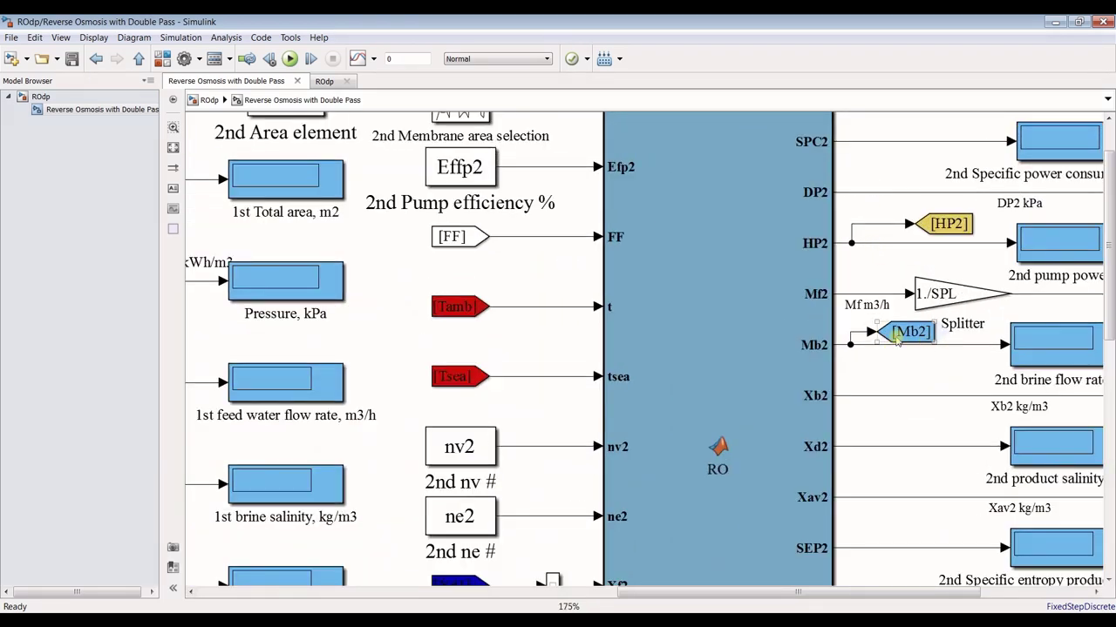
scroll(695, 346, "down", 5)
Examine the 2nd-pass productivity constant Md2 and the Md2 tag branching from its gain output.
scroll(587, 508, "up", 6)
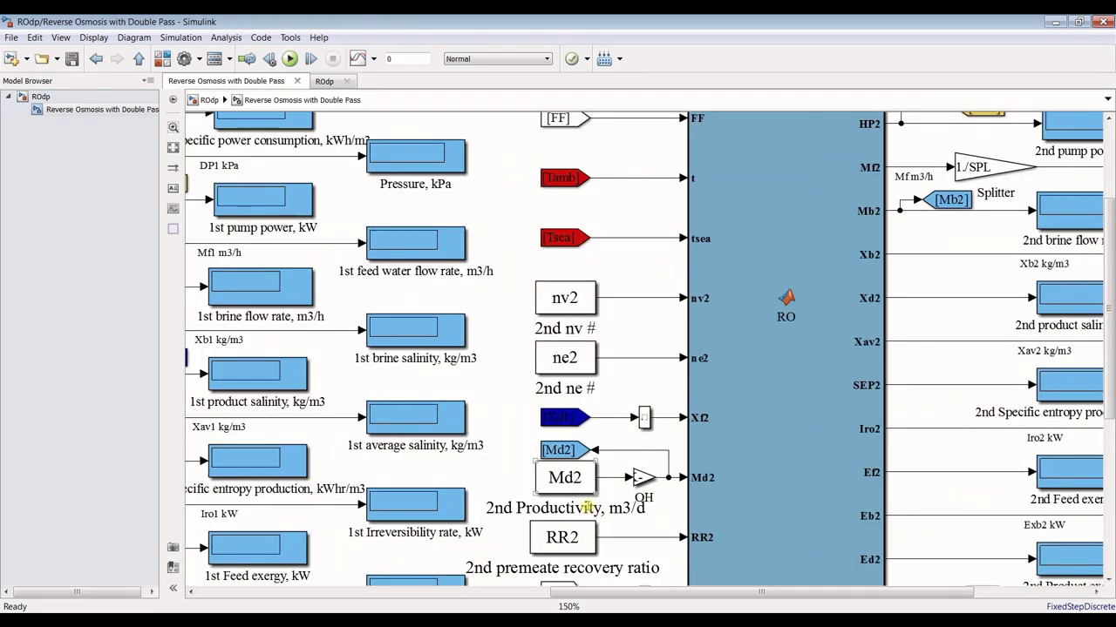
left_click(580, 479)
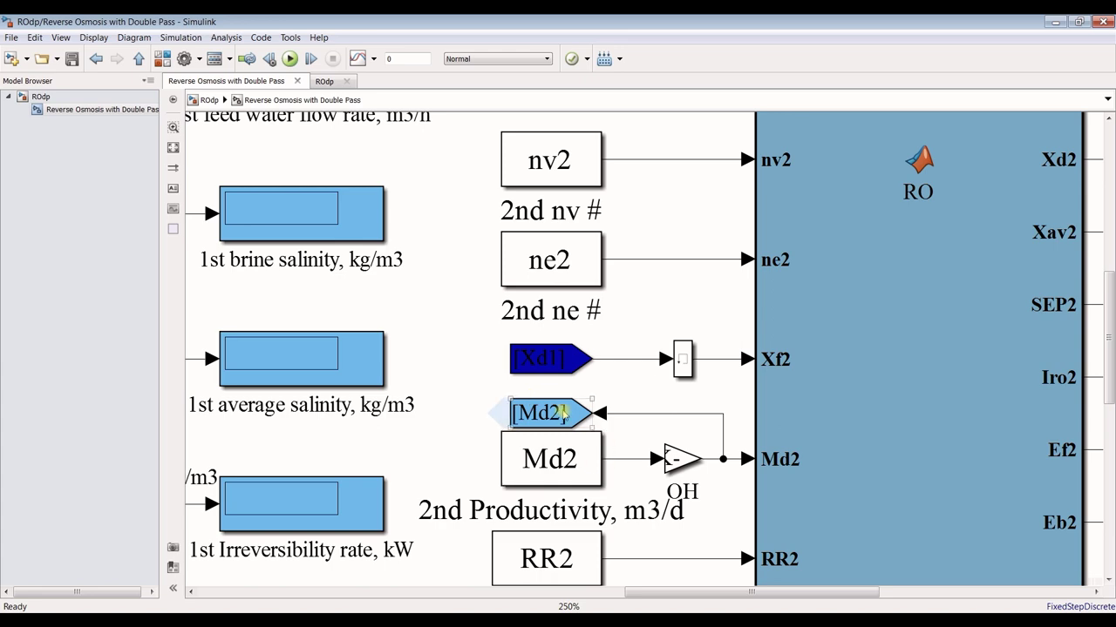
left_click(603, 409)
scroll(601, 410, "down", 6)
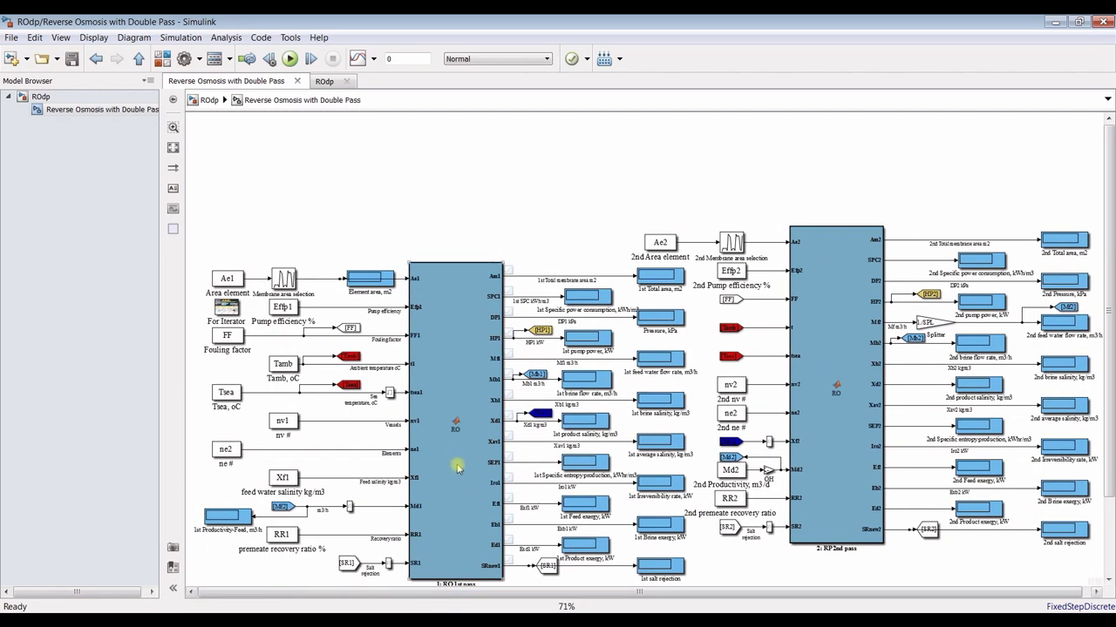
Compare the two pass blocks and inspect the 2nd-pass feed water flow rate display with its splitter gain and Mf2 tag.
scroll(512, 393, "up", 5)
scroll(527, 381, "down", 4)
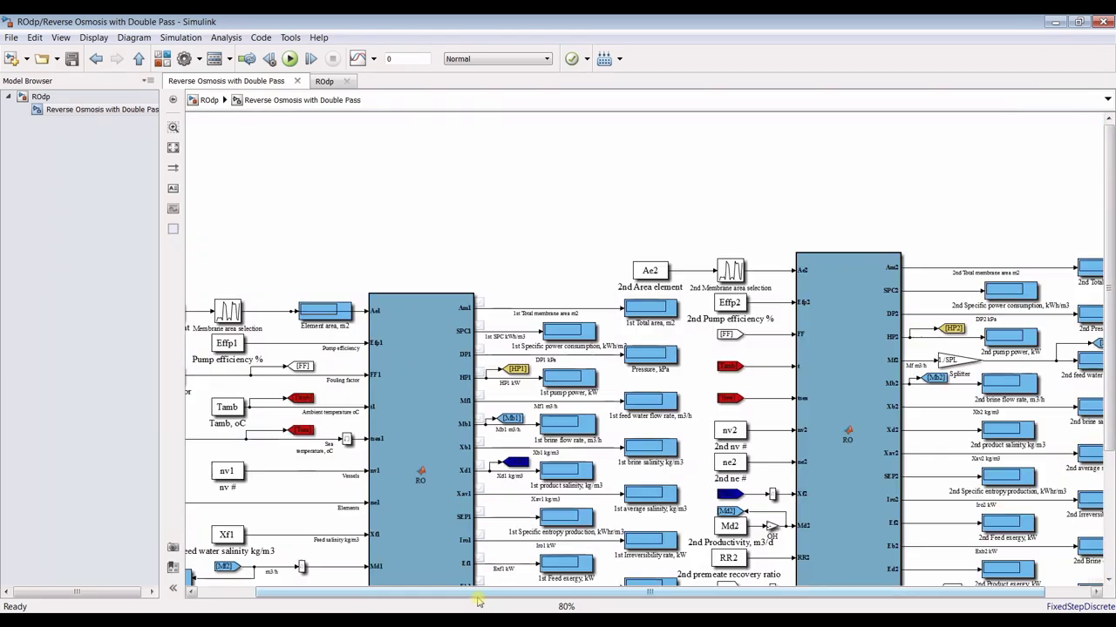
left_click_drag(478, 602, 419, 599)
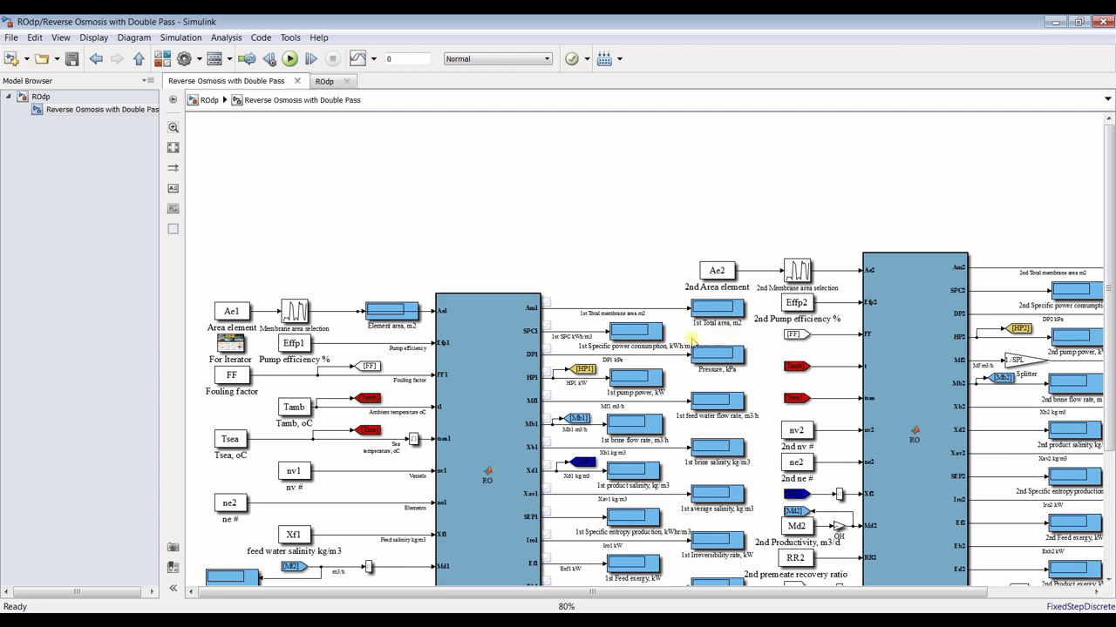
scroll(659, 341, "down", 1)
scroll(1050, 336, "up", 1)
scroll(1050, 331, "up", 3)
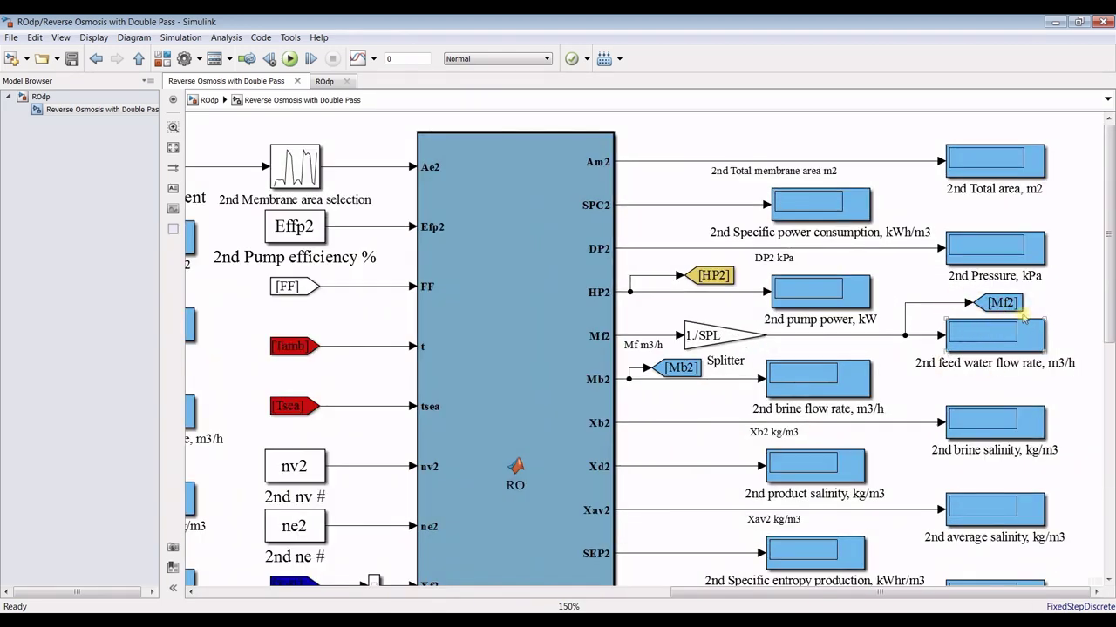
left_click(982, 335)
left_click(868, 377)
left_click(990, 314)
View the partial two-pass diagram at the model's top level, return to the subsystem and examine the Mf2 tag after the splitter.
left_click(35, 97)
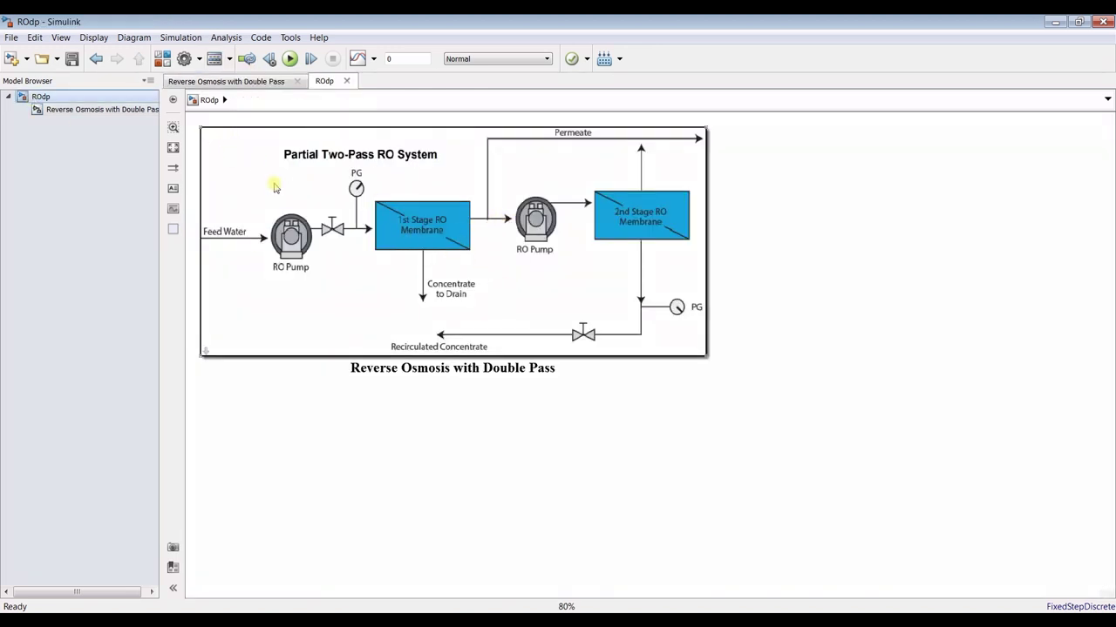
left_click(124, 111)
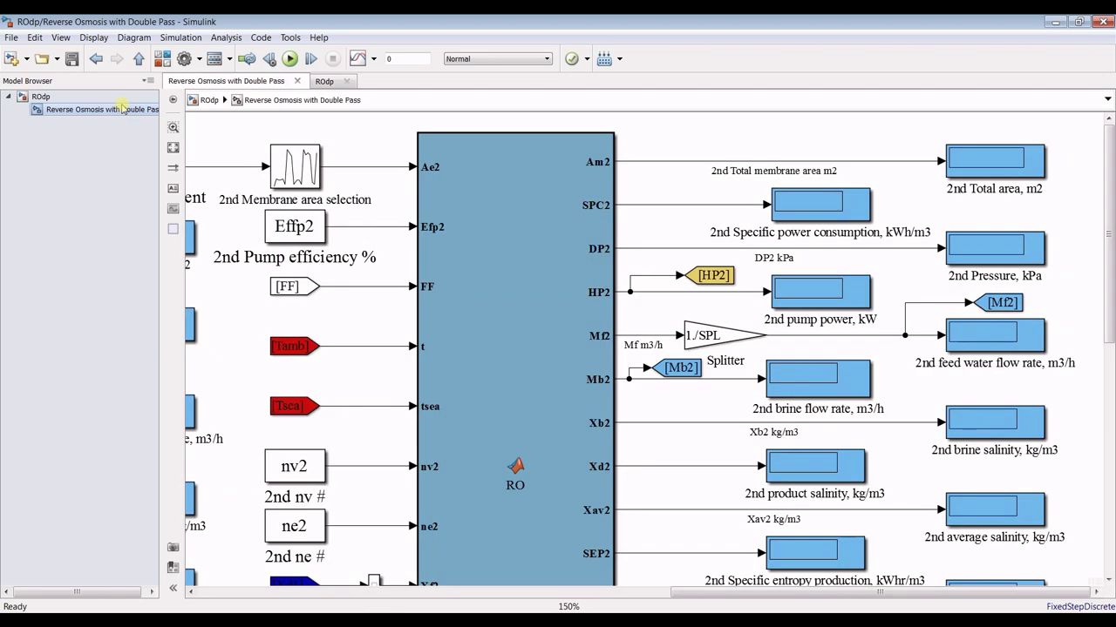
scroll(1028, 323, "up", 2)
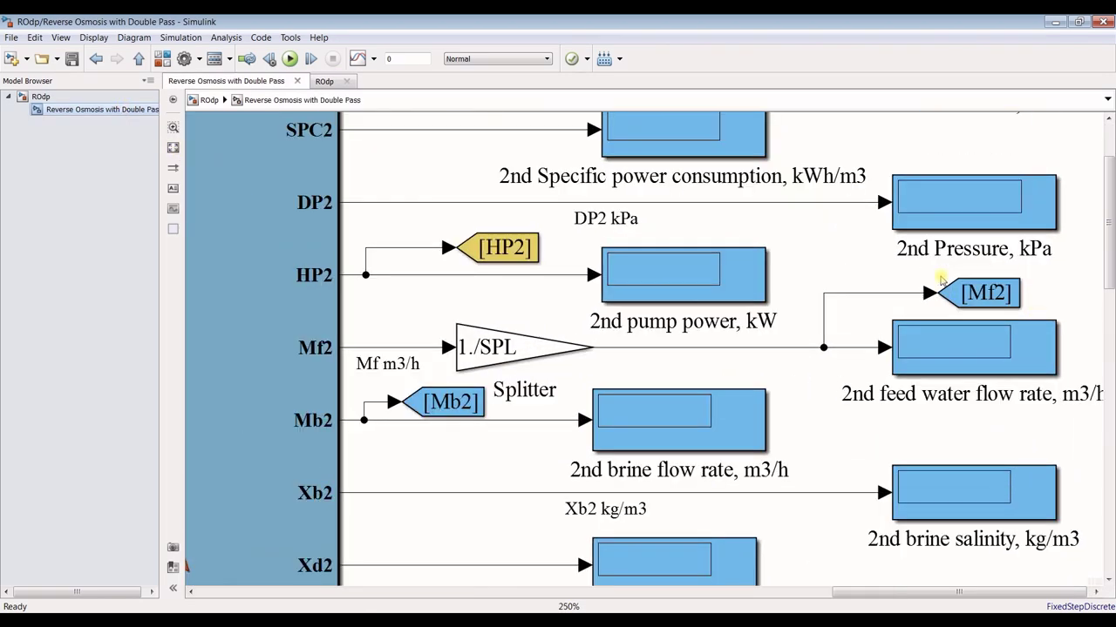
scroll(708, 357, "down", 2)
scroll(653, 399, "down", 2)
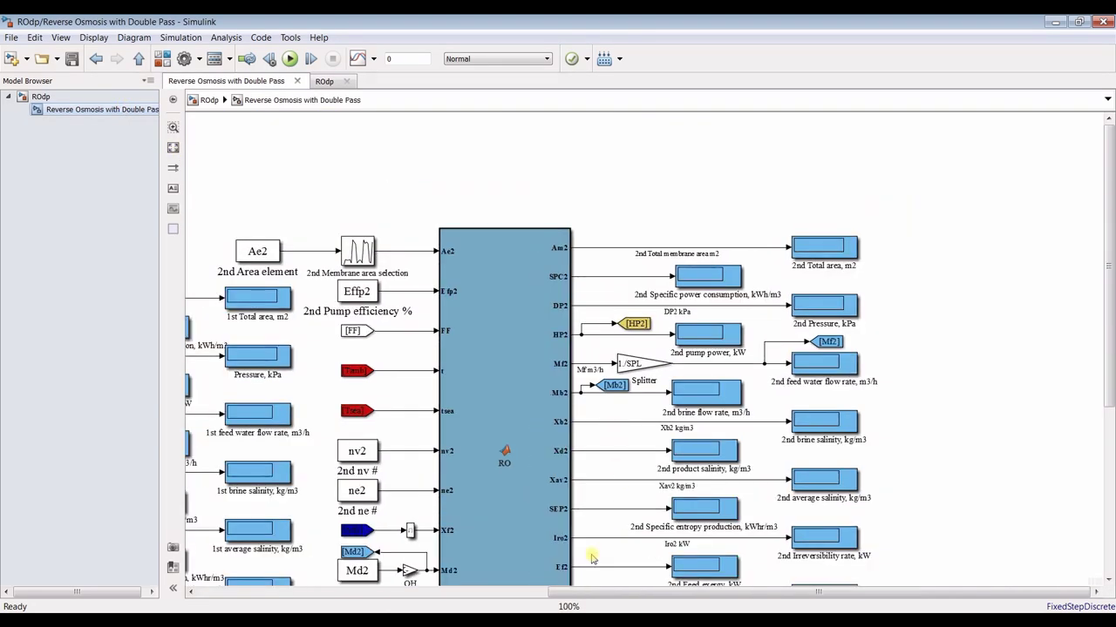
Trace the Mf2 tag back to the 1st-pass Md1 input and review the surrounding subsystem layout.
left_click_drag(1105, 244, 1104, 407)
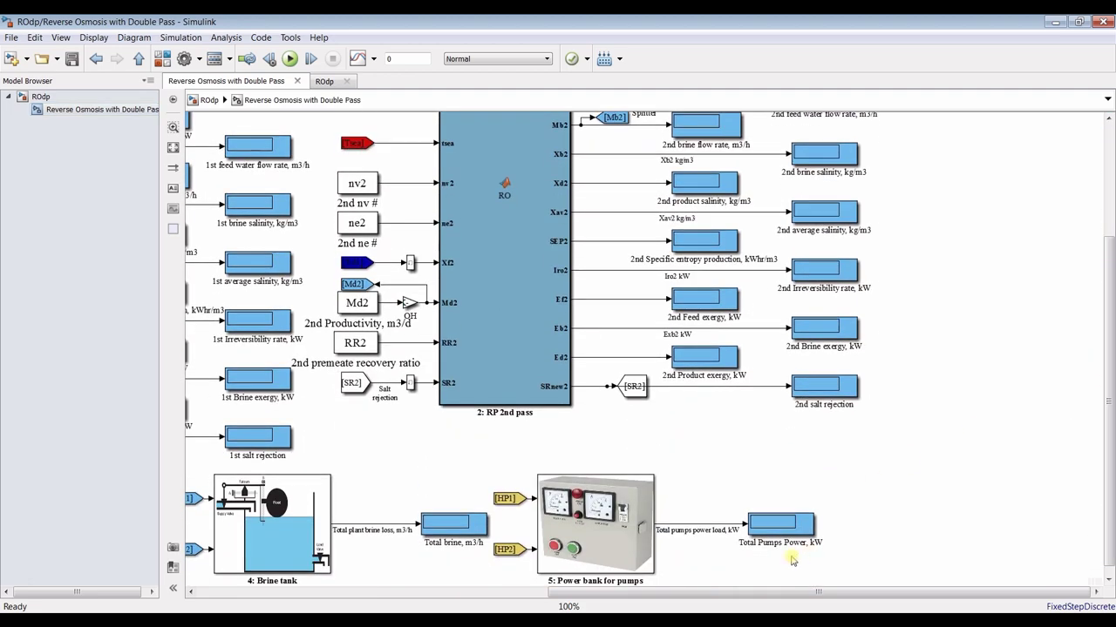
left_click_drag(747, 592, 384, 591)
scroll(293, 361, "up", 3)
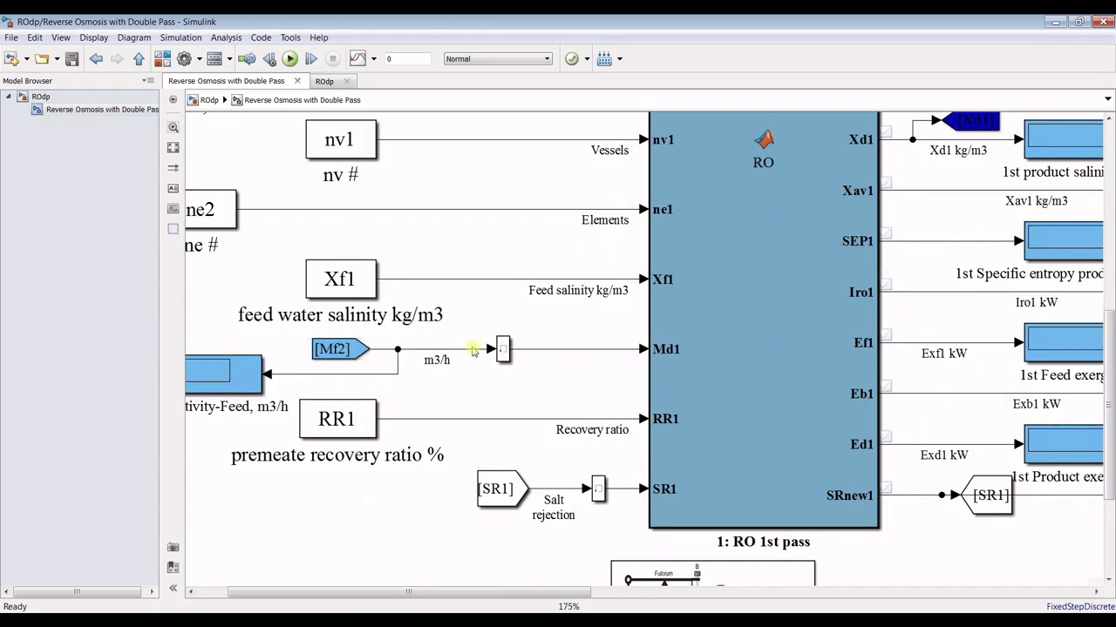
scroll(475, 351, "down", 5)
scroll(986, 603, "down", 1)
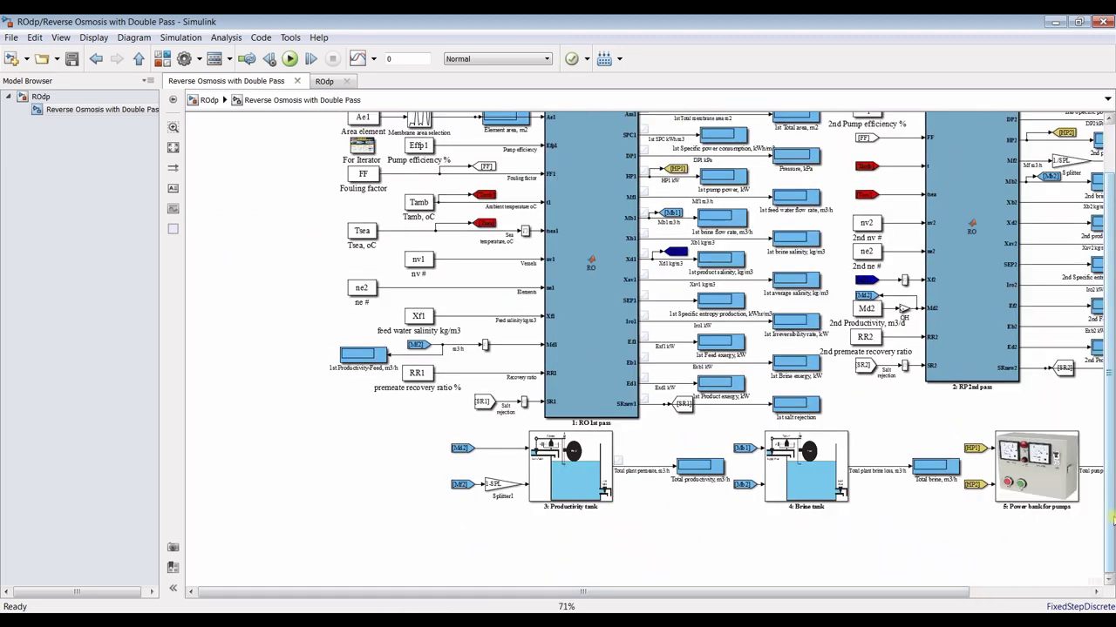
scroll(728, 348, "up", 2)
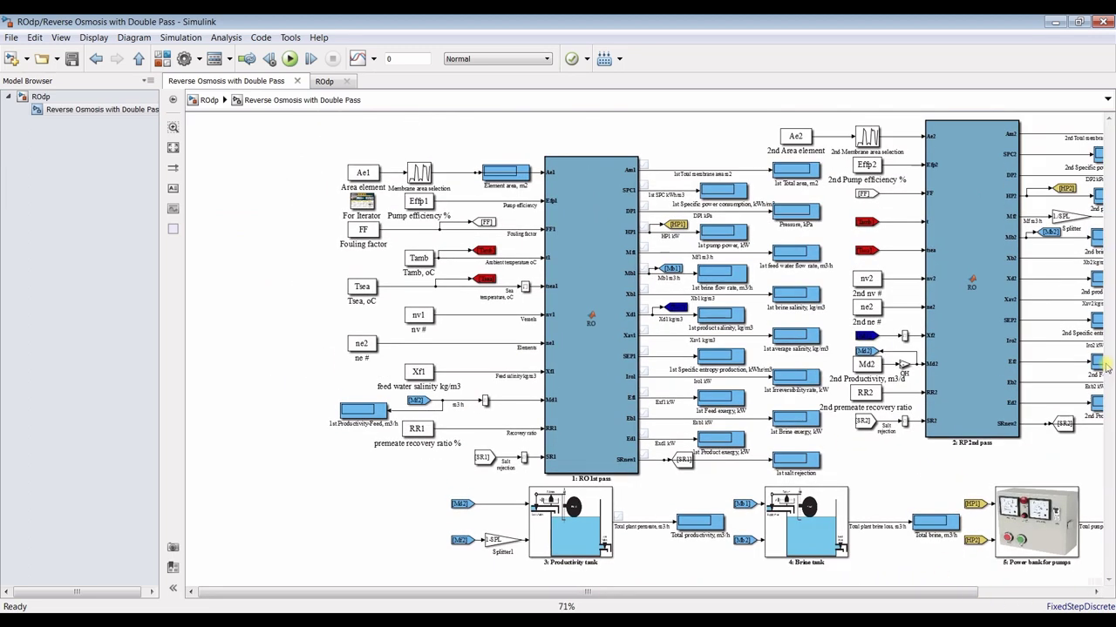
Open the RO 1st pass function code, review its outputs, inputs and stream equations, and close it.
double_click(596, 186)
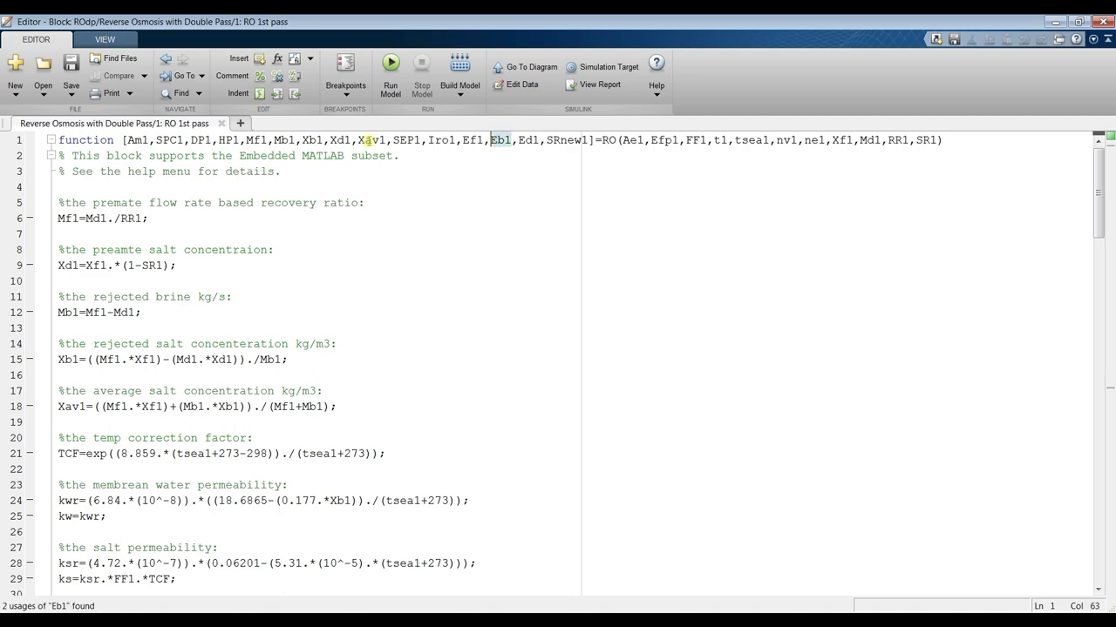
left_click_drag(212, 141, 485, 140)
left_click_drag(686, 140, 874, 140)
scroll(314, 279, "down", 5)
scroll(294, 300, "down", 17)
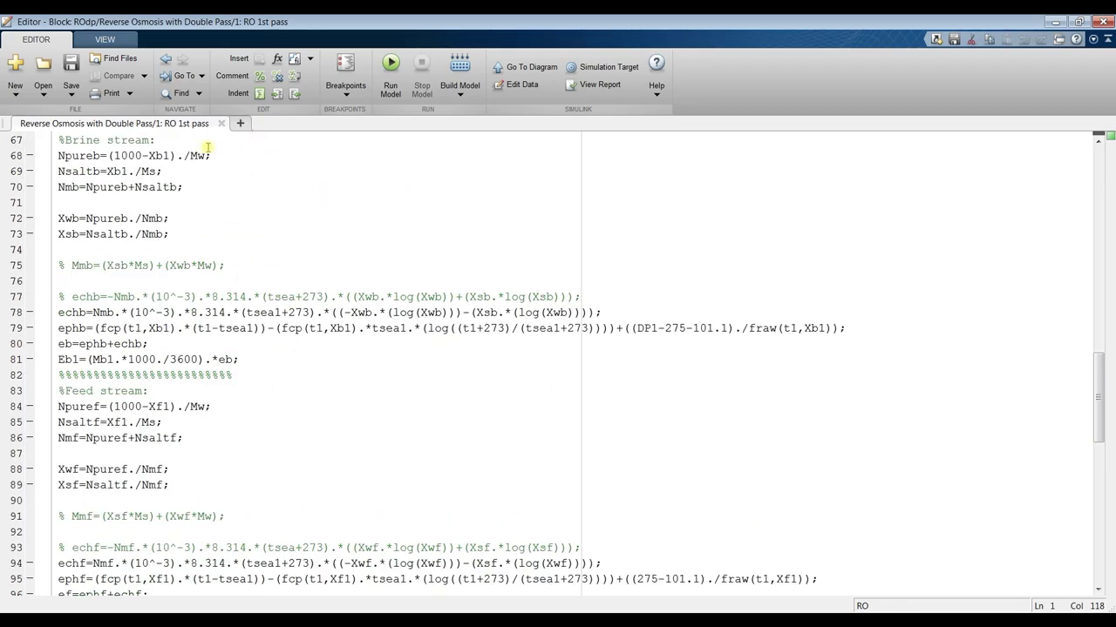
left_click(221, 124)
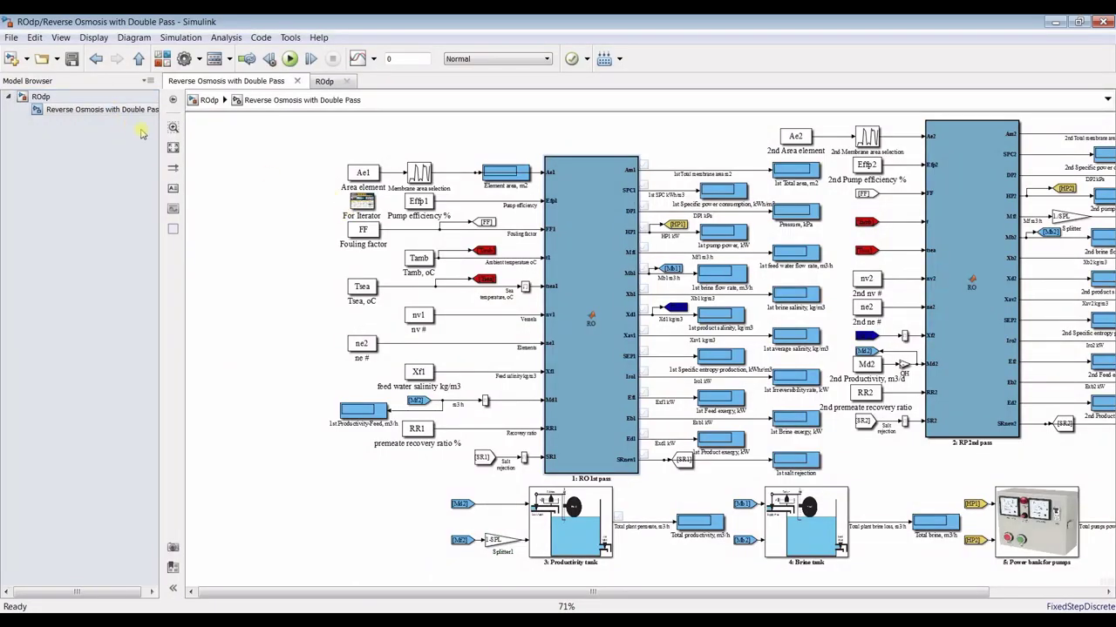
Examine the productivity tank, brine tank and pump power bank blocks with their input tags and displays.
left_click(173, 148)
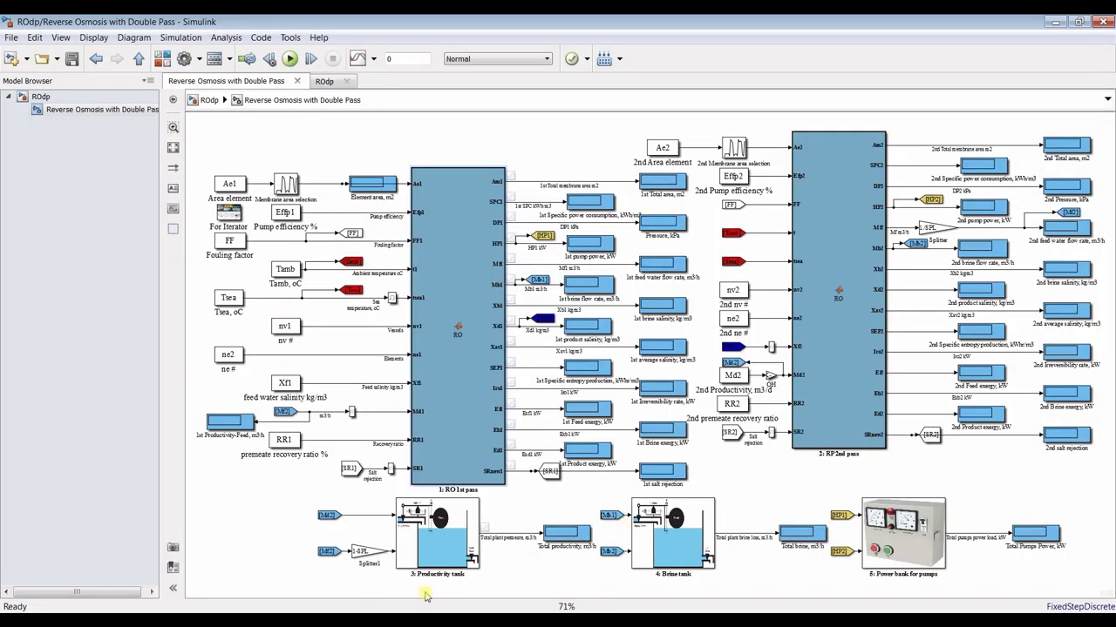
scroll(471, 556, "up", 5)
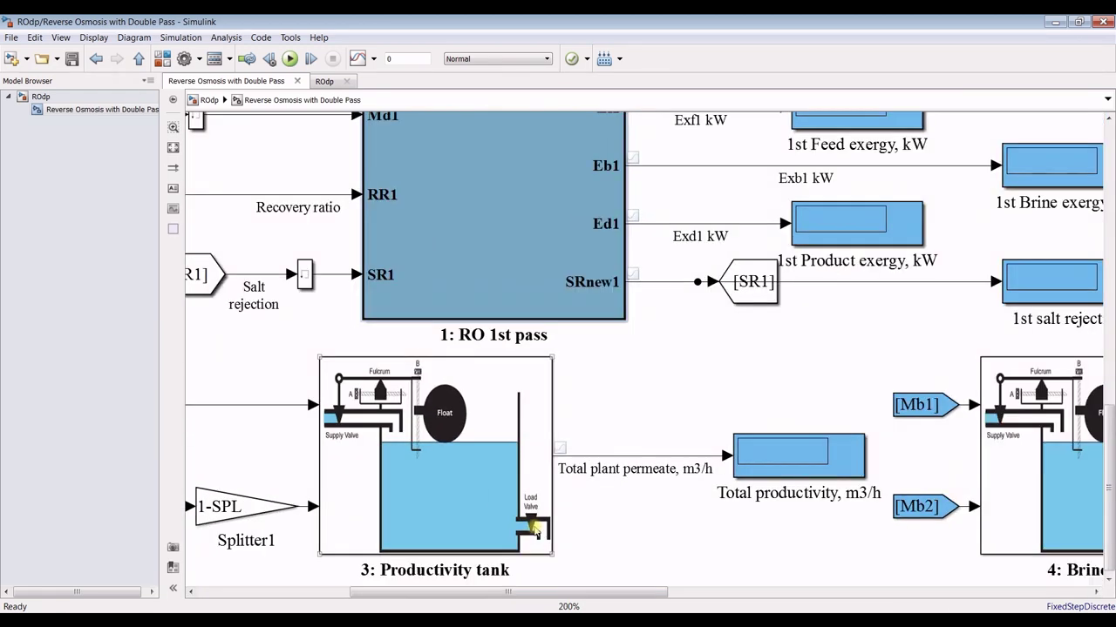
scroll(459, 402, "down", 1)
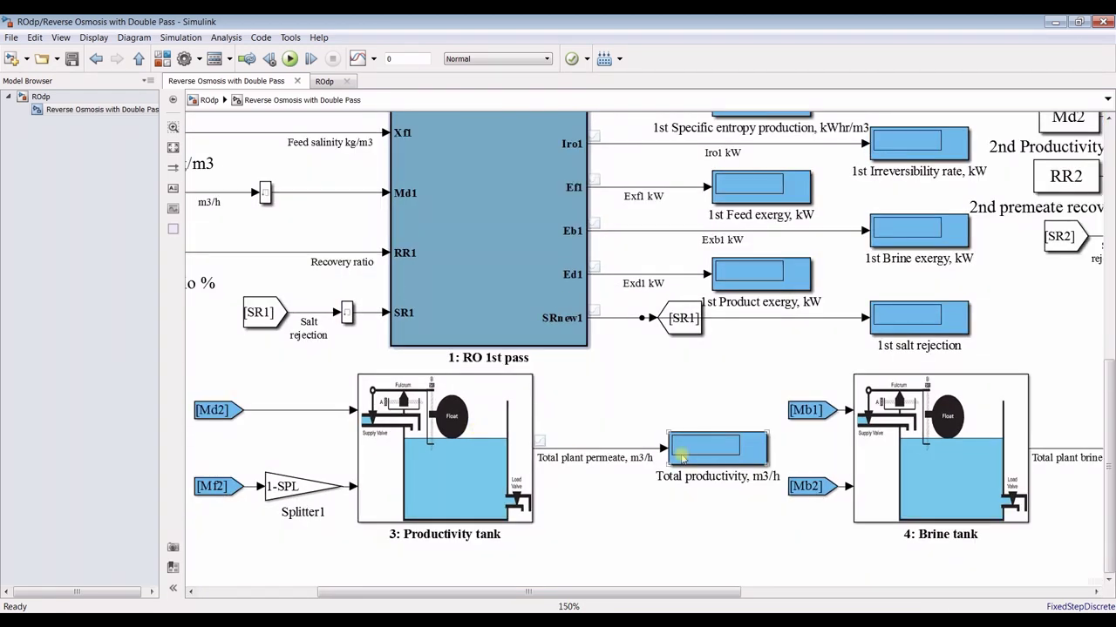
scroll(755, 471, "down", 1)
left_click_drag(723, 596, 990, 596)
left_click_drag(921, 592, 815, 593)
Run the simulation with the whole subsystem in view and examine the 1st-pass pressure, flow and salinity displays.
left_click(173, 148)
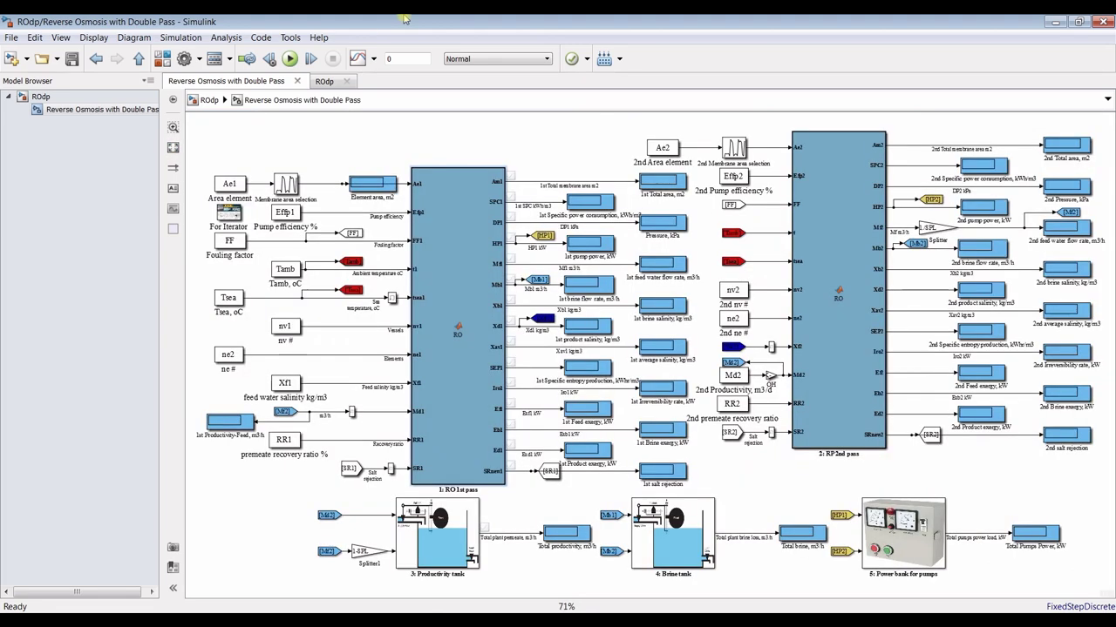
left_click(291, 59)
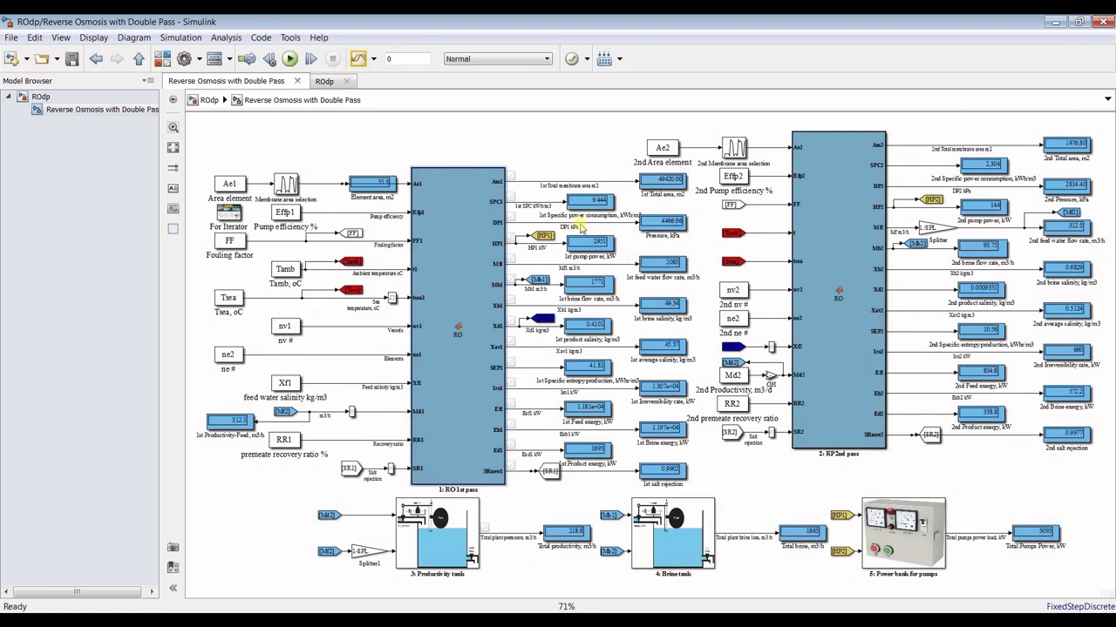
scroll(581, 231, "up", 3)
scroll(583, 234, "down", 1)
scroll(583, 240, "up", 1)
scroll(591, 262, "down", 2)
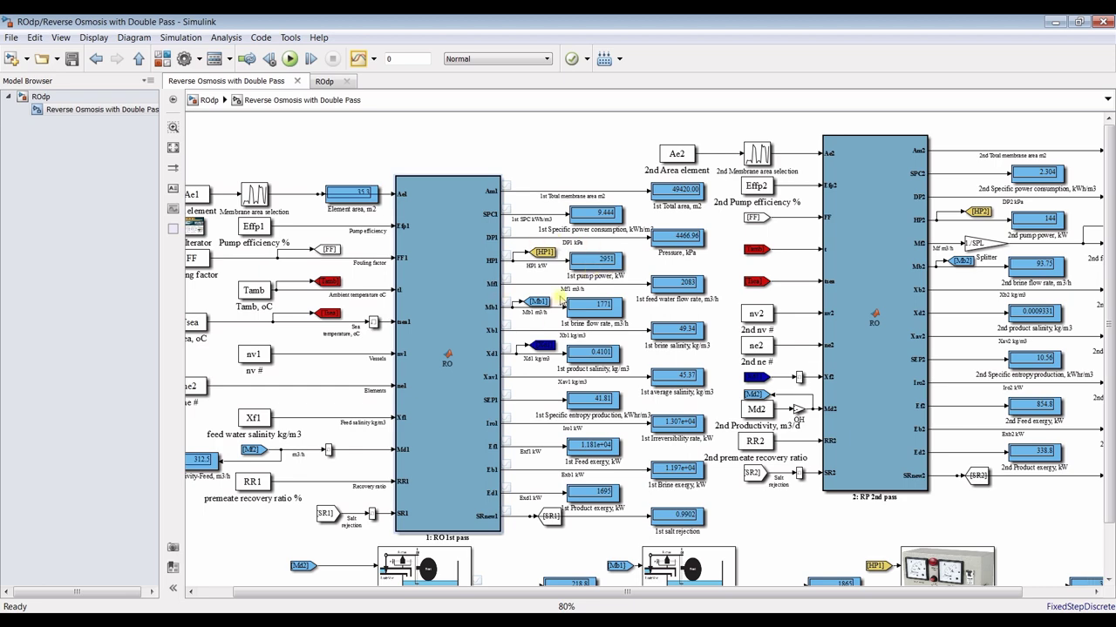
scroll(677, 237, "up", 4)
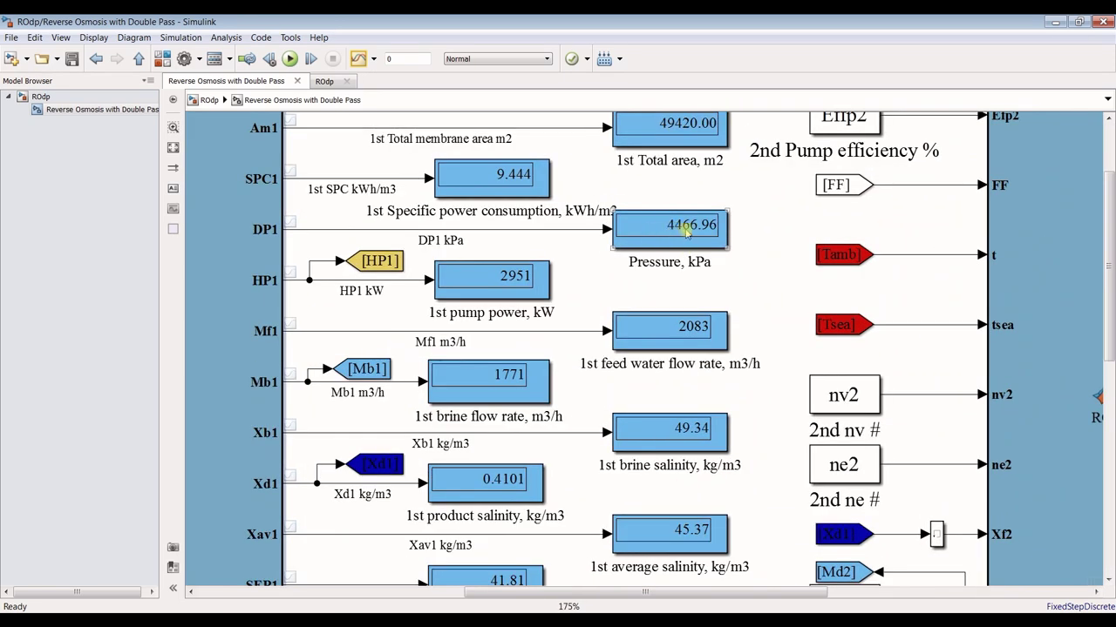
Set the 1st number of pressure vessels to 100 in the double-pass block parameters, accept, and rerun the simulation from the subsystem.
left_click(55, 97)
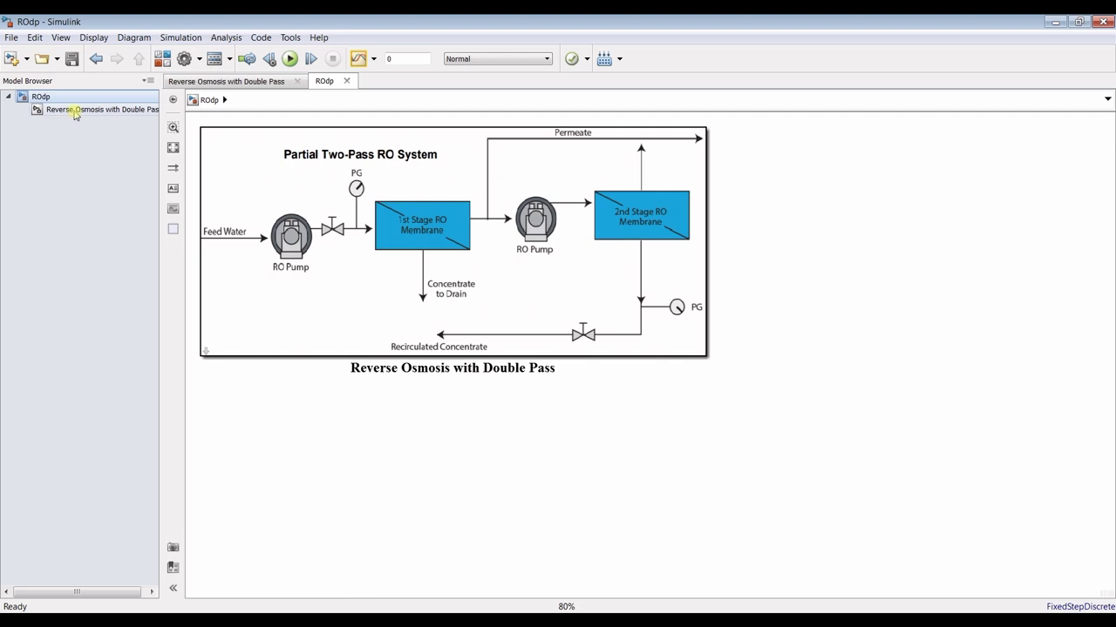
double_click(316, 180)
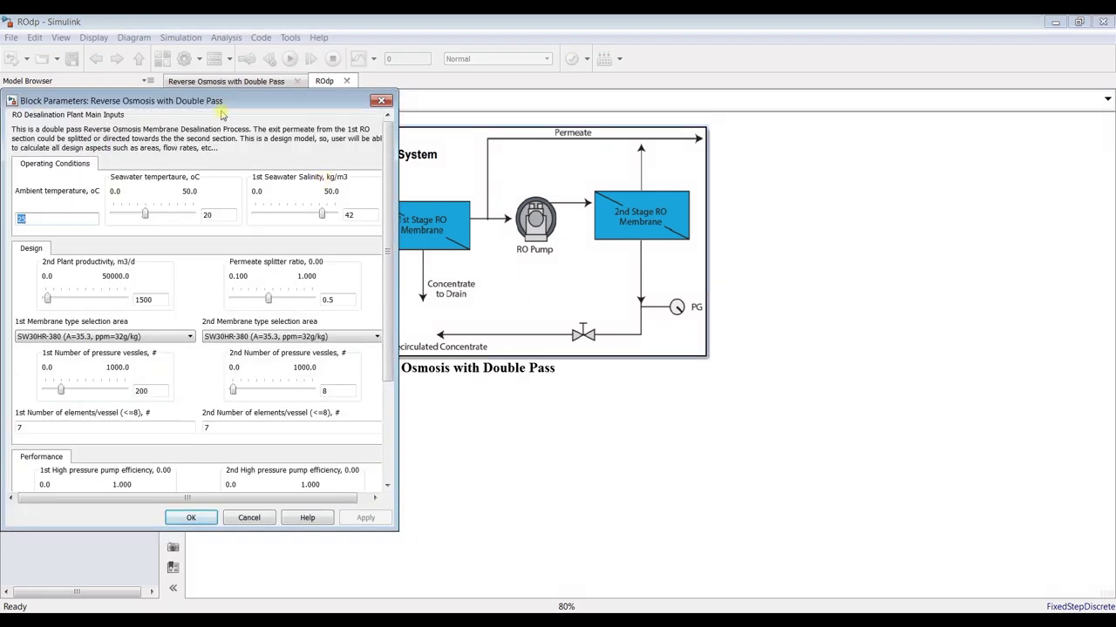
left_click_drag(221, 111, 657, 86)
left_click(497, 367)
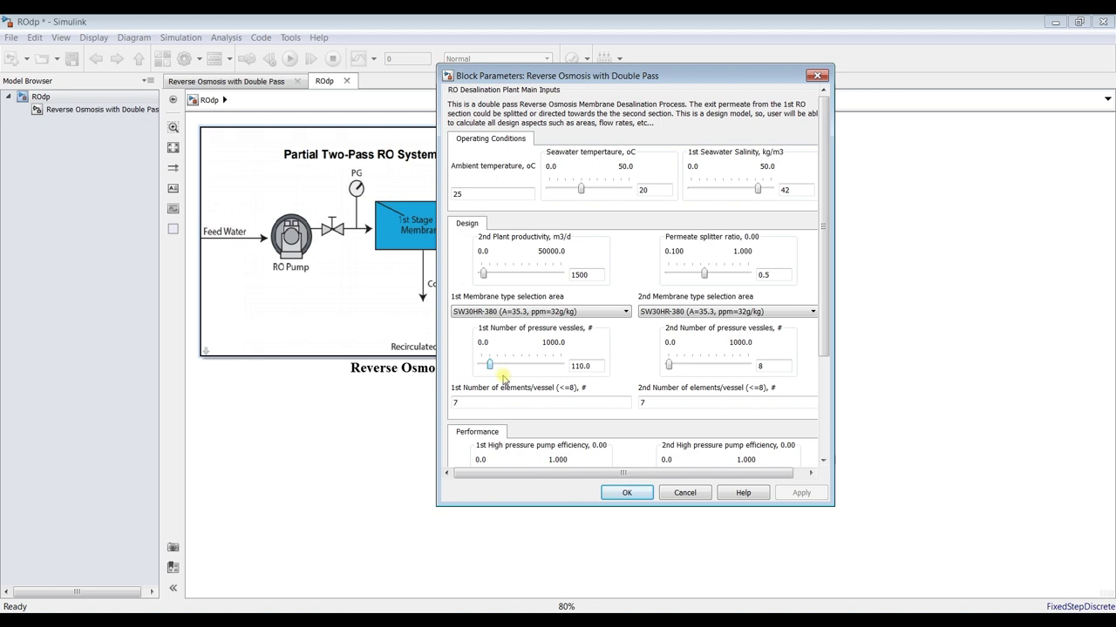
left_click(632, 493)
left_click(121, 110)
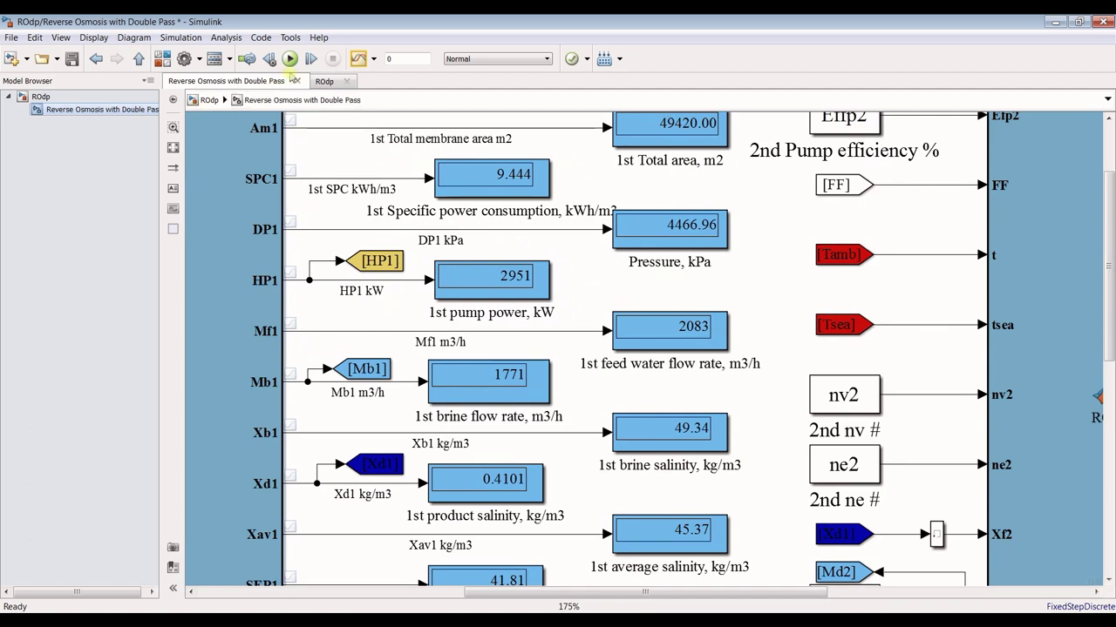
left_click(290, 59)
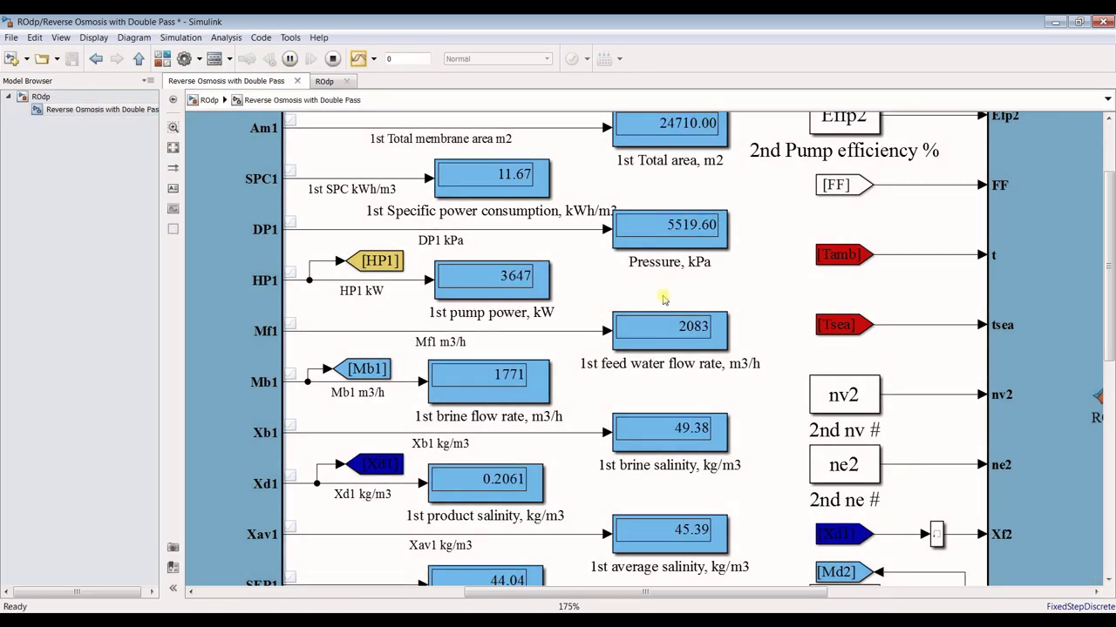
Set the 1st number of pressure vessels to 50 in the double-pass block parameters, accept, and rerun the simulation from the subsystem.
left_click(41, 96)
double_click(538, 346)
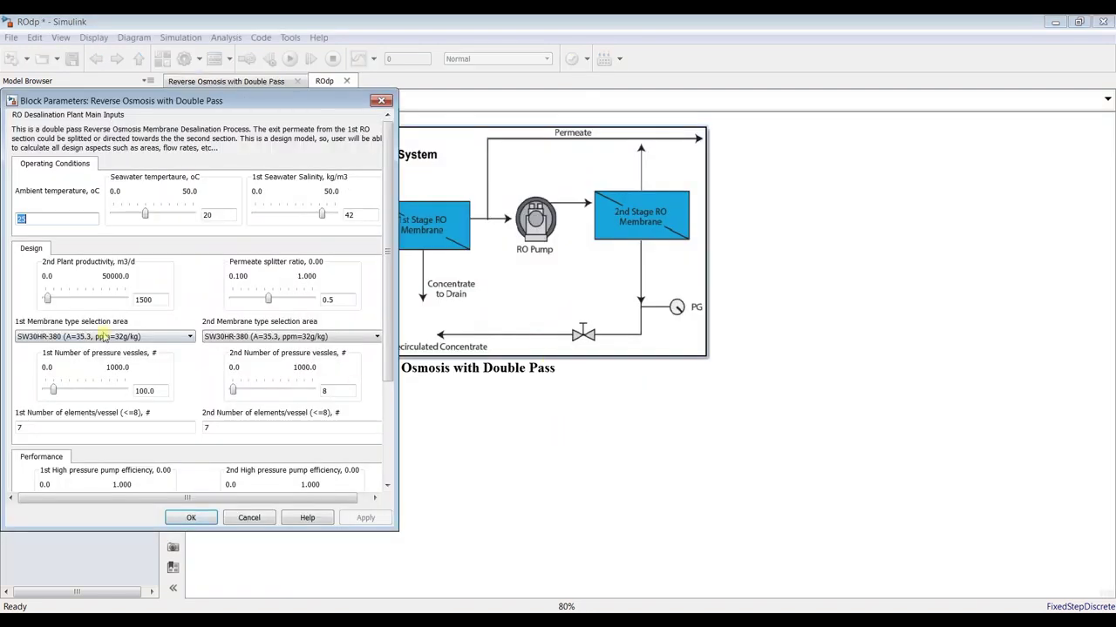
double_click(158, 391)
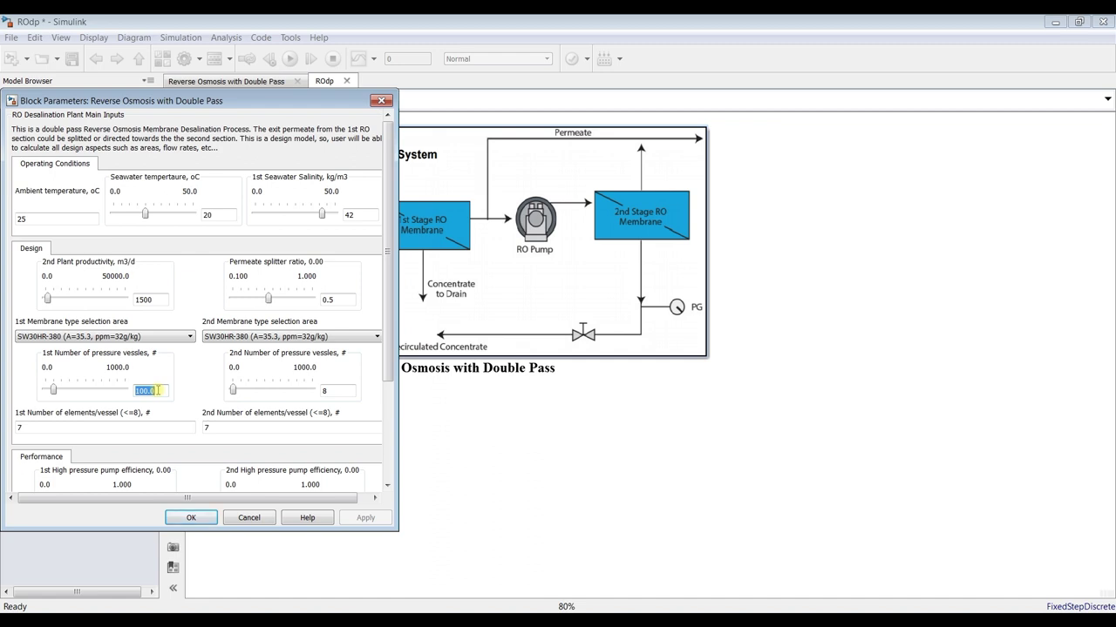
type("50")
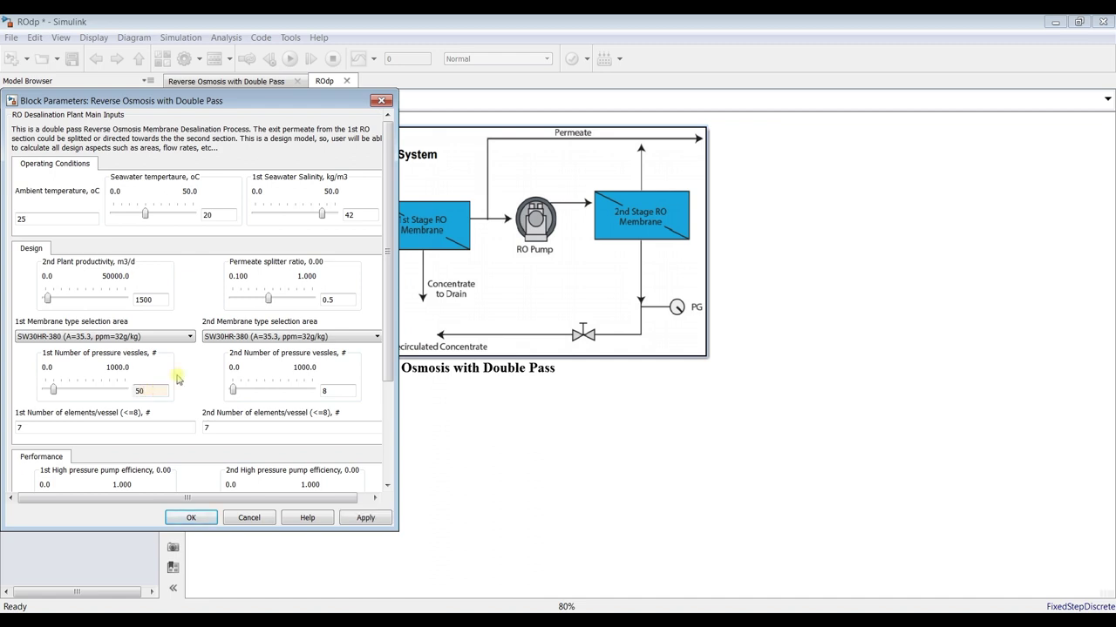
left_click(365, 518)
left_click(191, 517)
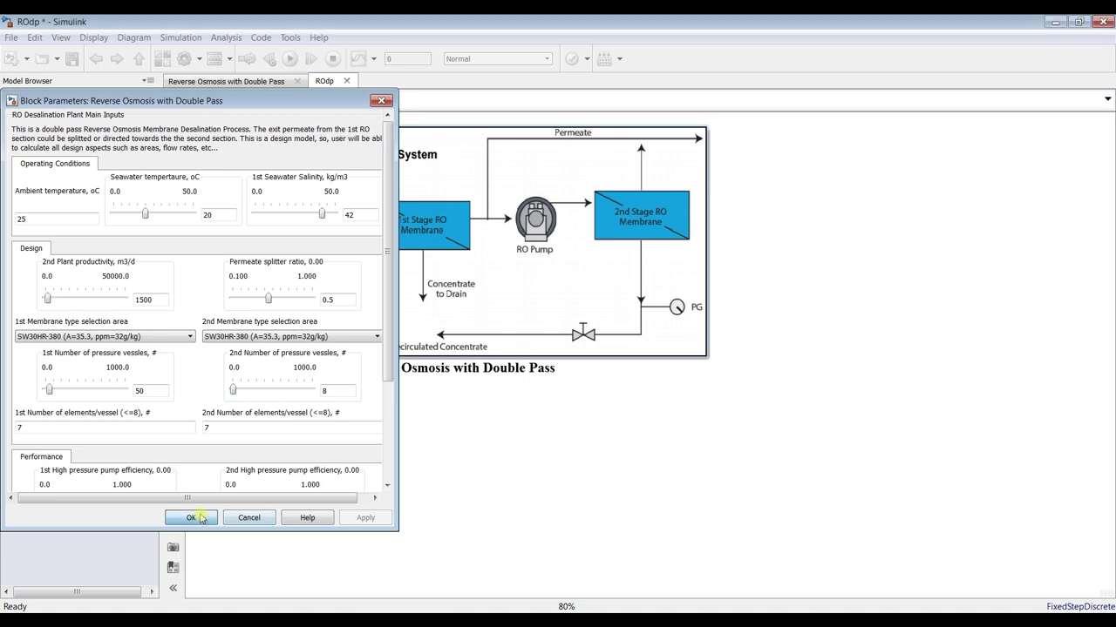
left_click(109, 110)
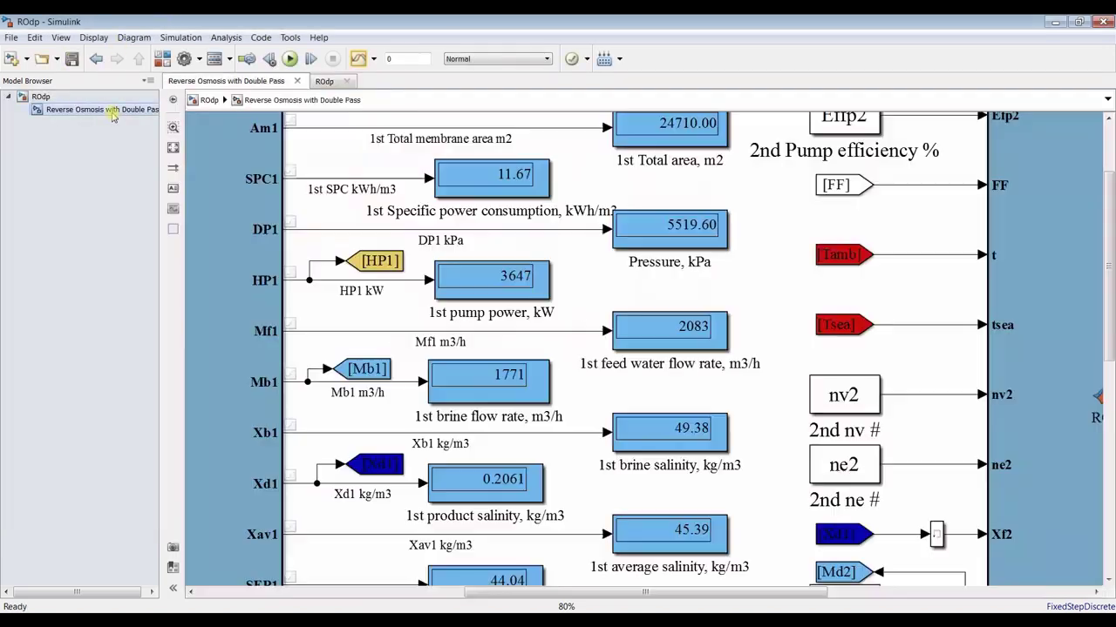
left_click(291, 58)
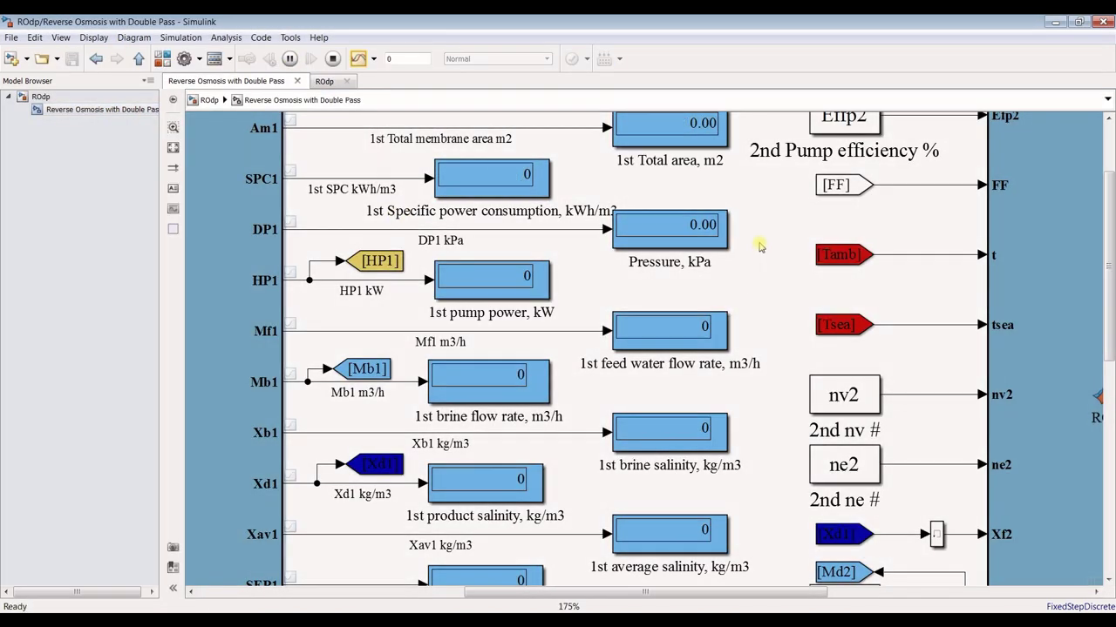
Set the 1st number of pressure vessels to 75 in the double-pass block parameters, accept, and rerun the simulation from the subsystem.
left_click(39, 97)
double_click(473, 273)
double_click(139, 390)
type("75")
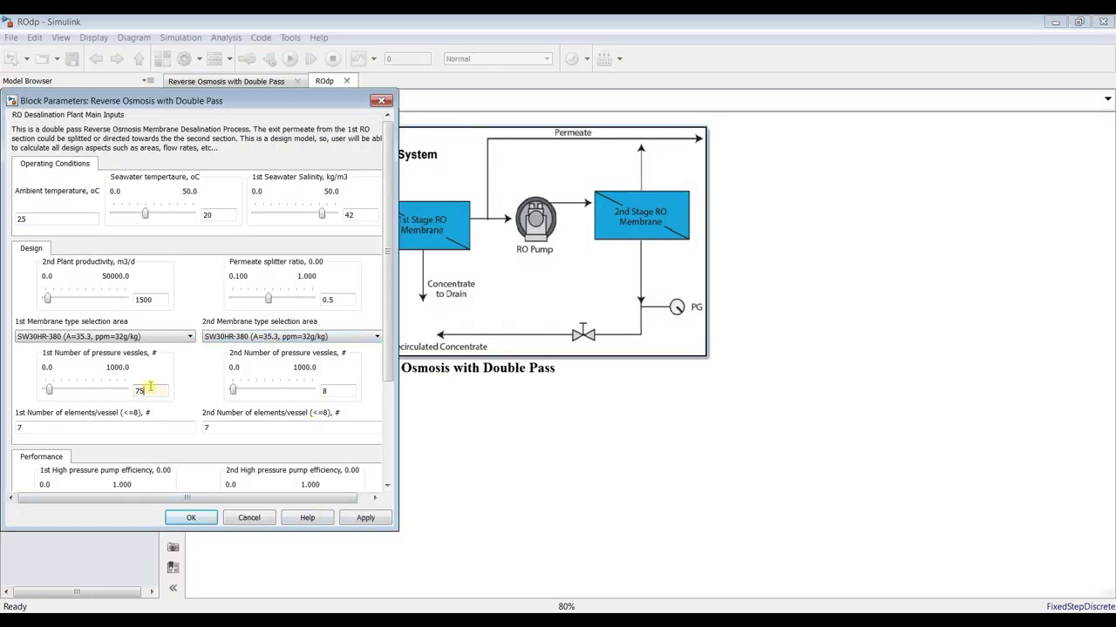
key("Return")
left_click(103, 110)
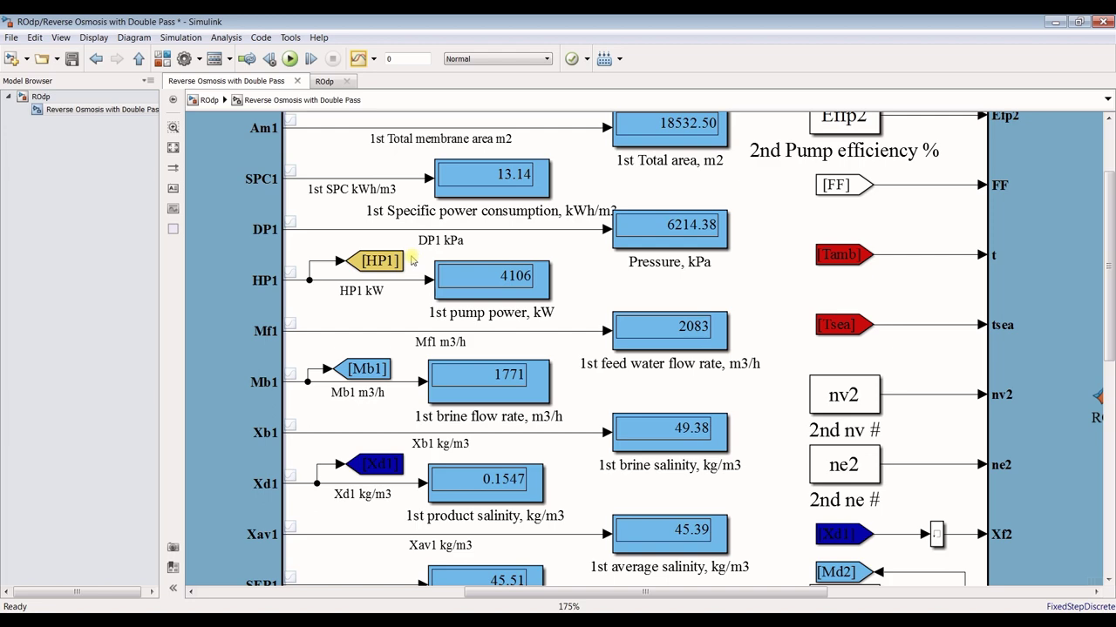
Examine the 1st-pass and 2nd-pass result displays, focusing on the 1st total area, pressure and feed water flow rate.
scroll(586, 275, "down", 3)
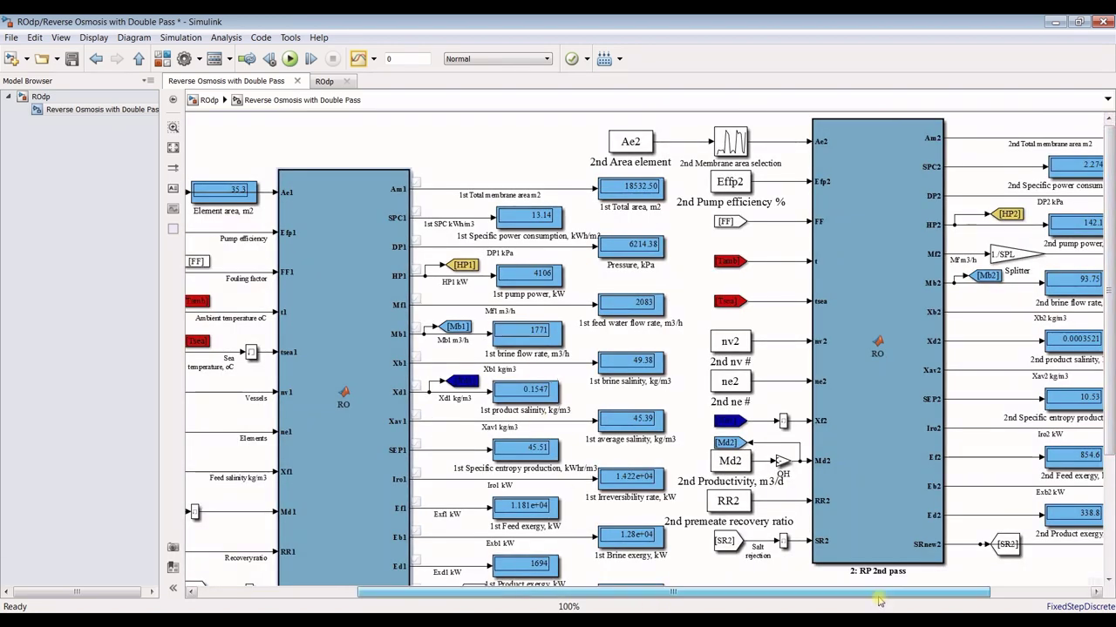
left_click_drag(877, 593, 985, 593)
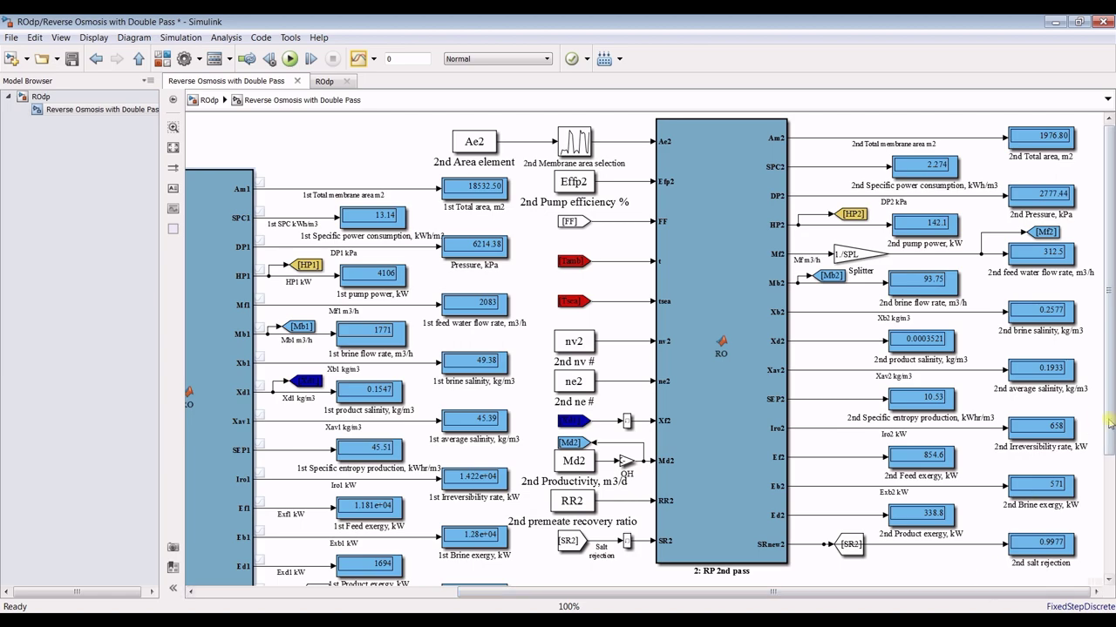
left_click_drag(1109, 418, 1108, 449)
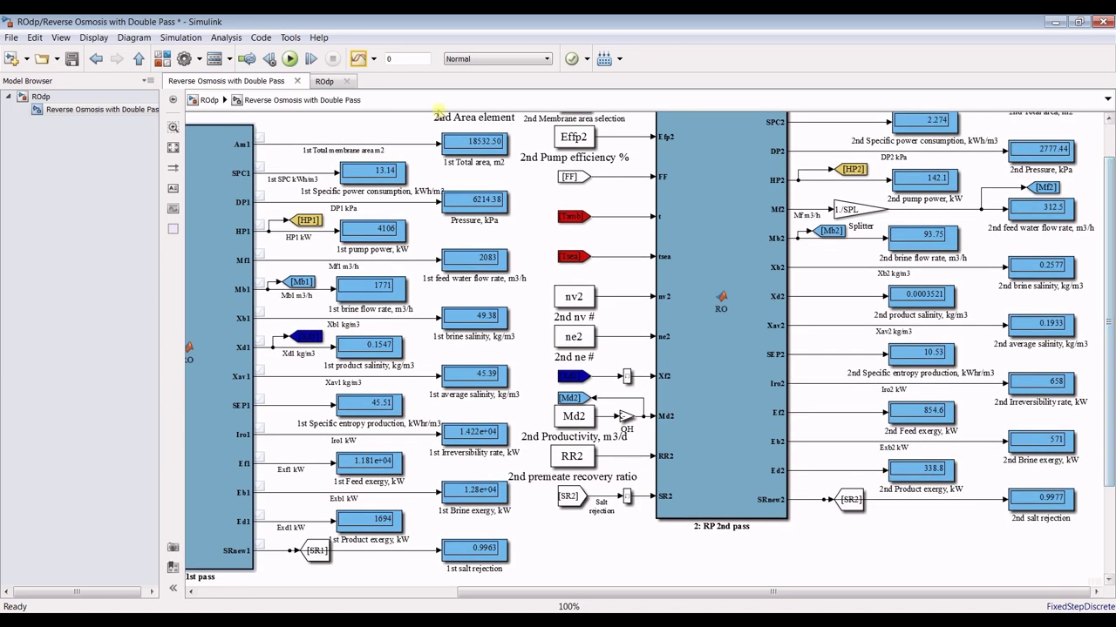
scroll(445, 165, "up", 2)
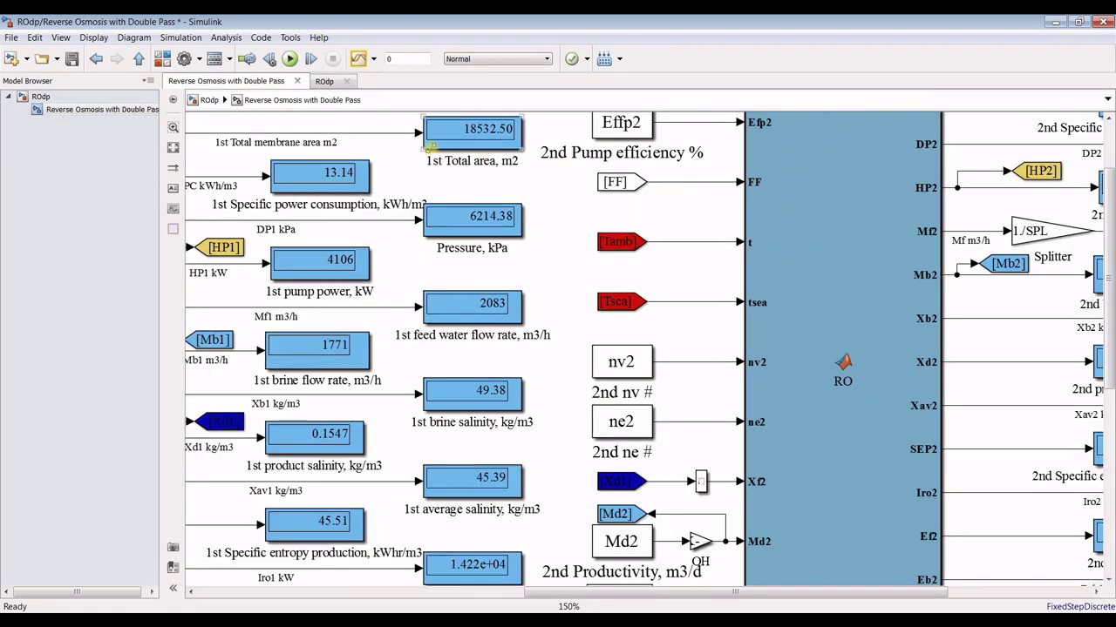
scroll(431, 149, "down", 2)
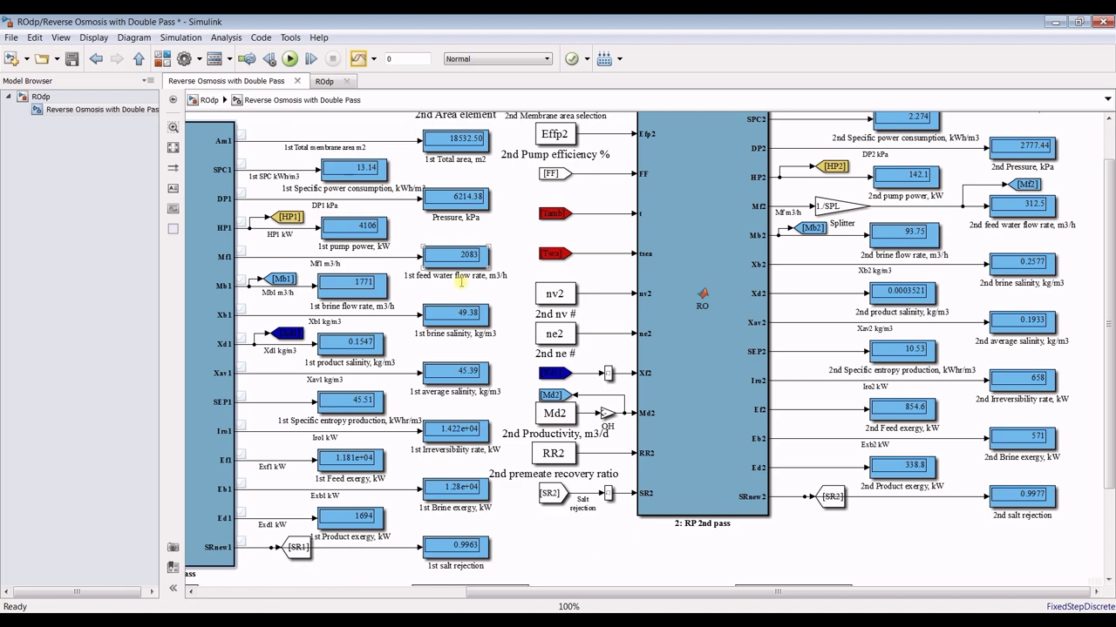
scroll(449, 265, "up", 3)
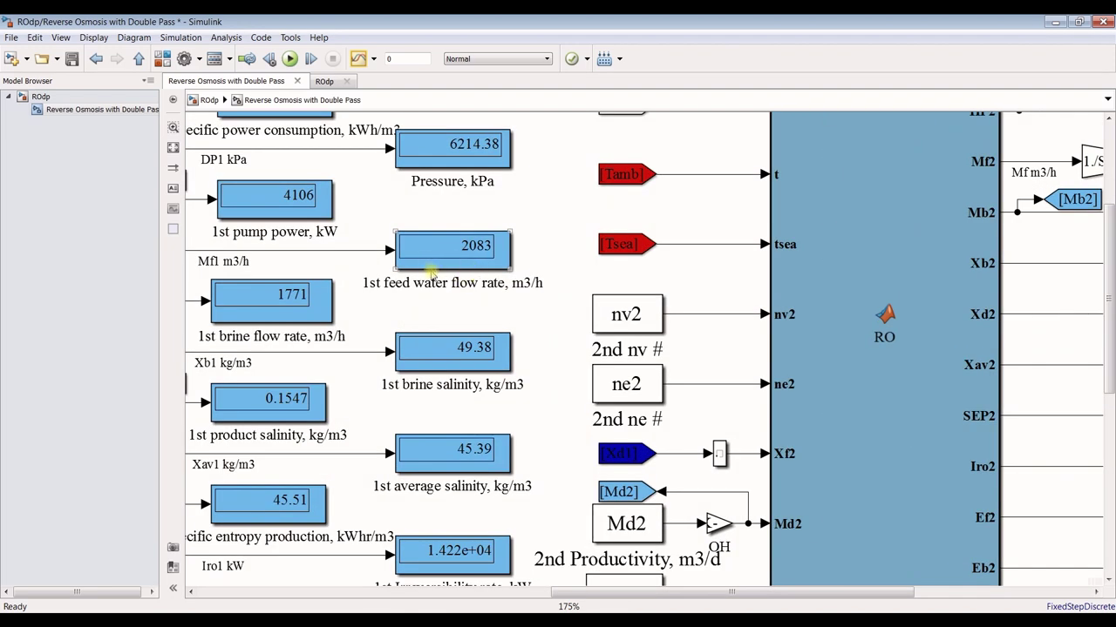
scroll(432, 274, "down", 1)
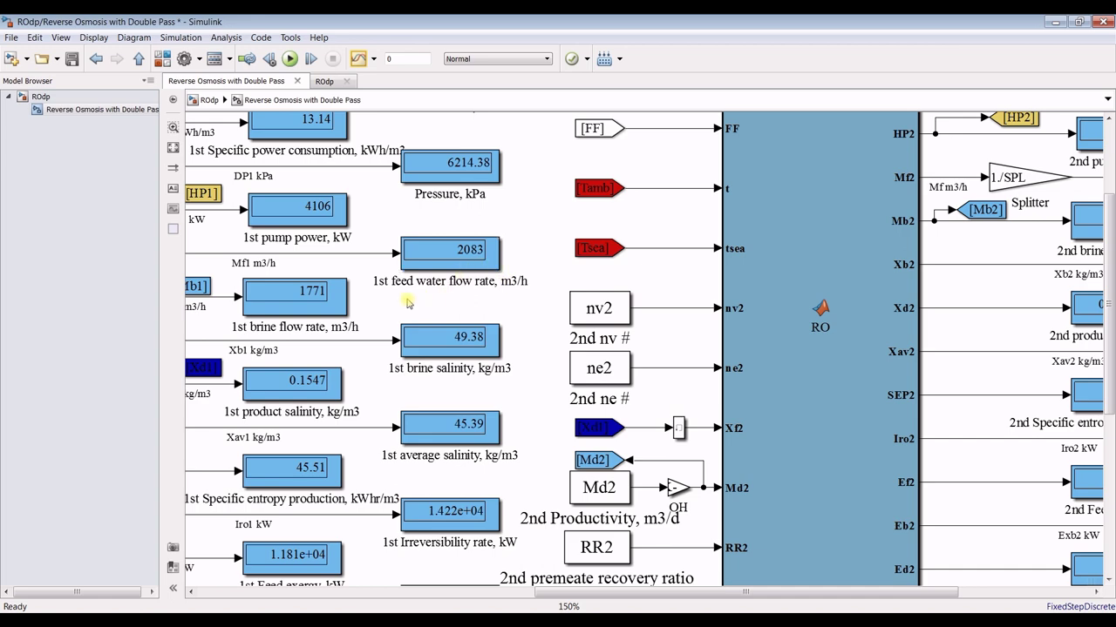
scroll(406, 301, "down", 2)
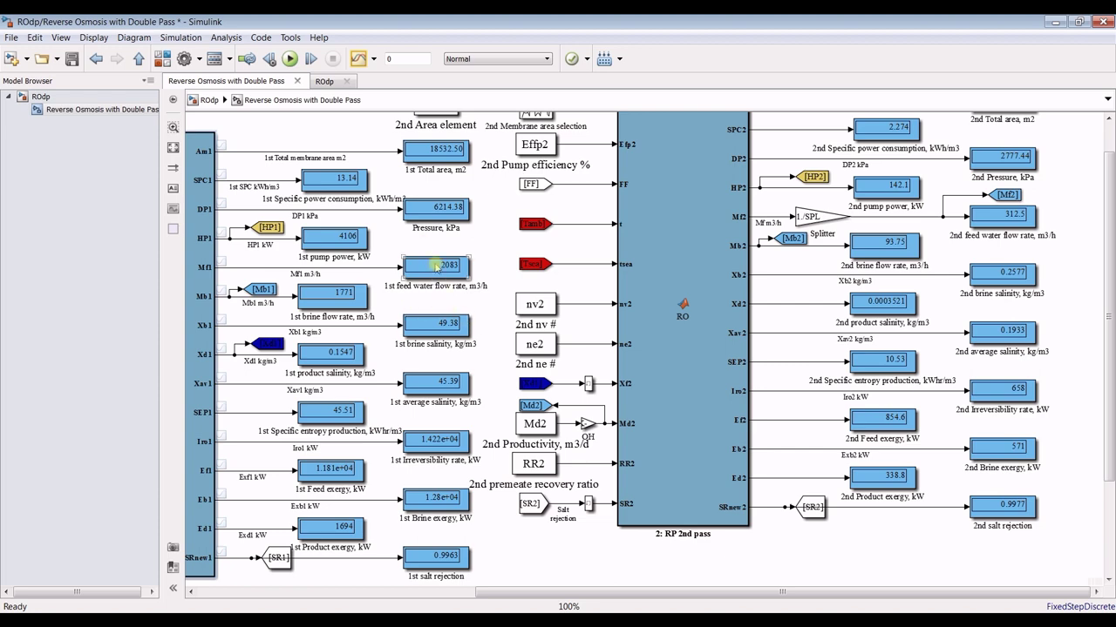
scroll(419, 272, "up", 2)
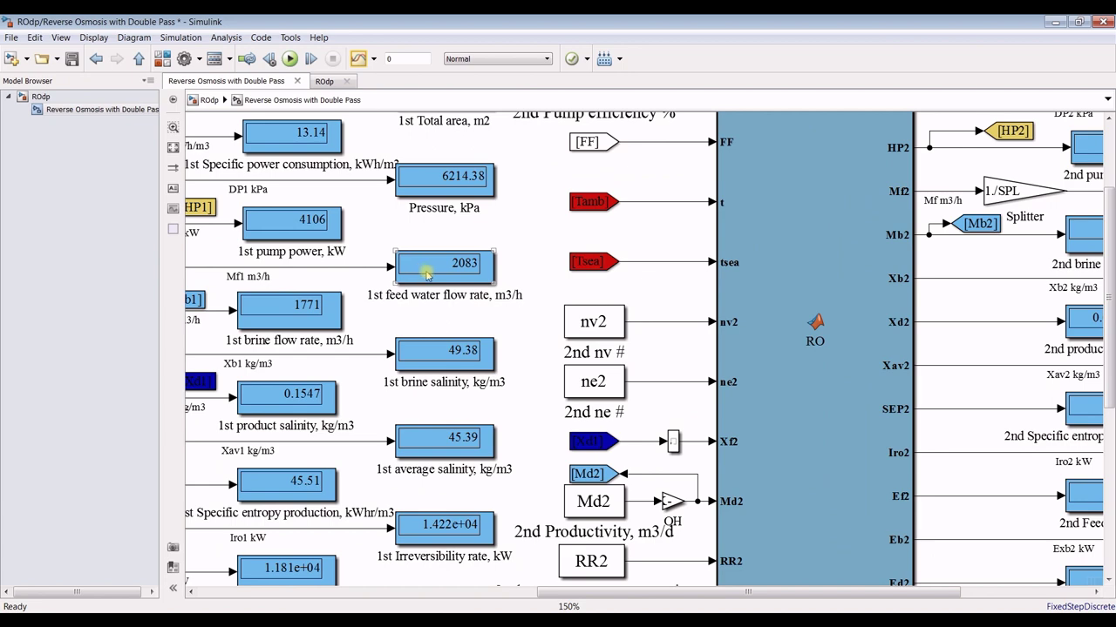
scroll(462, 276, "down", 1)
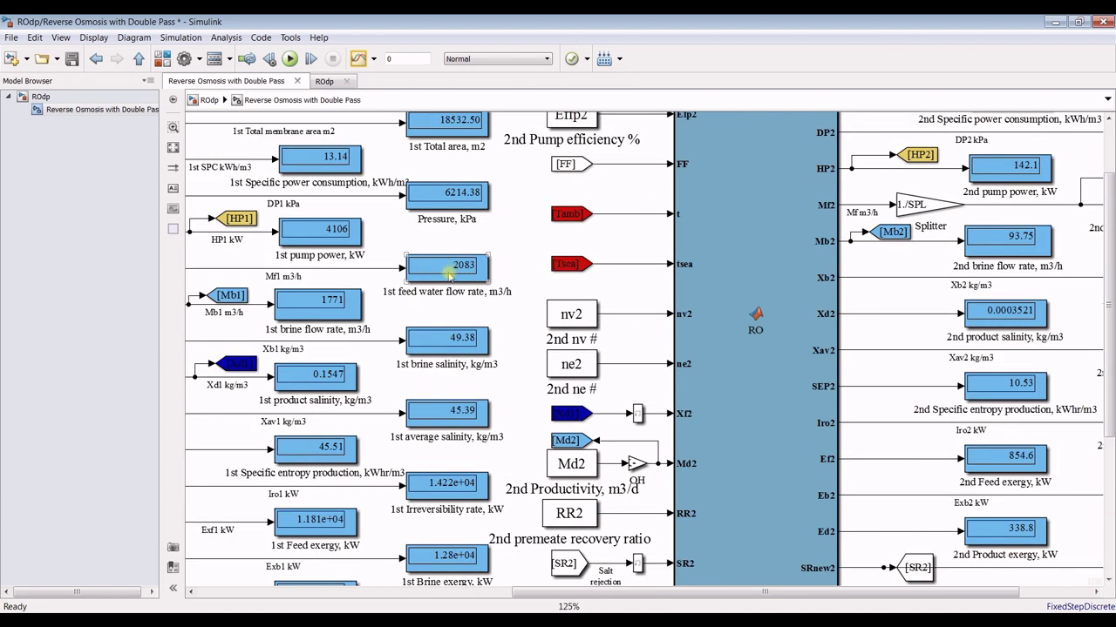
Examine the 1st product salinity display and trace its Xd1 tag to the 2nd-pass feed salinity input.
scroll(449, 275, "down", 1)
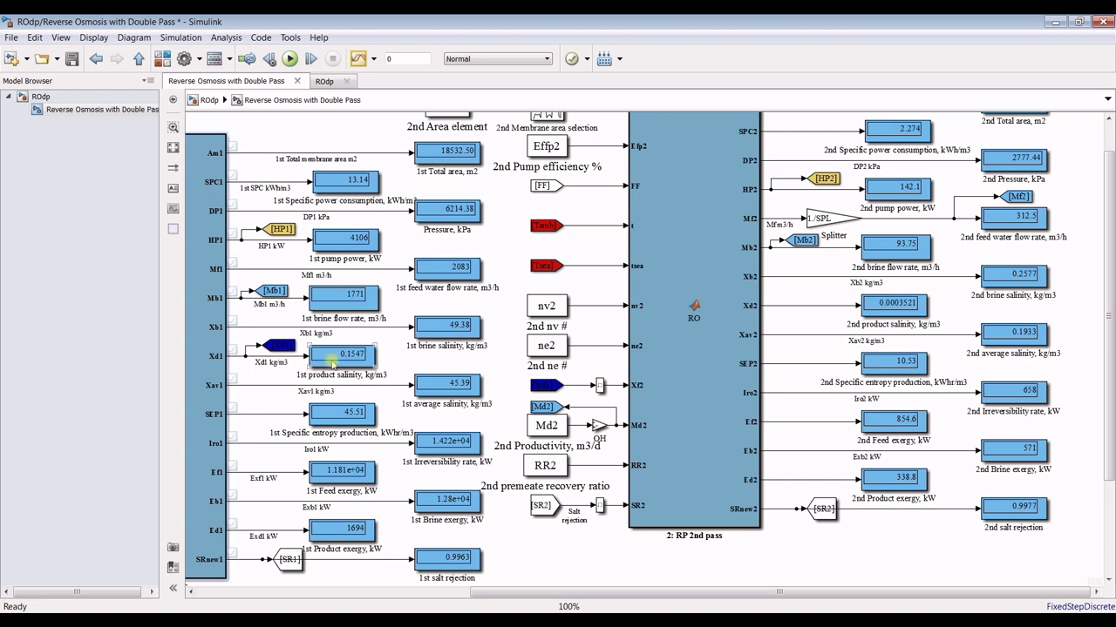
scroll(330, 357, "up", 2)
scroll(333, 294, "down", 2)
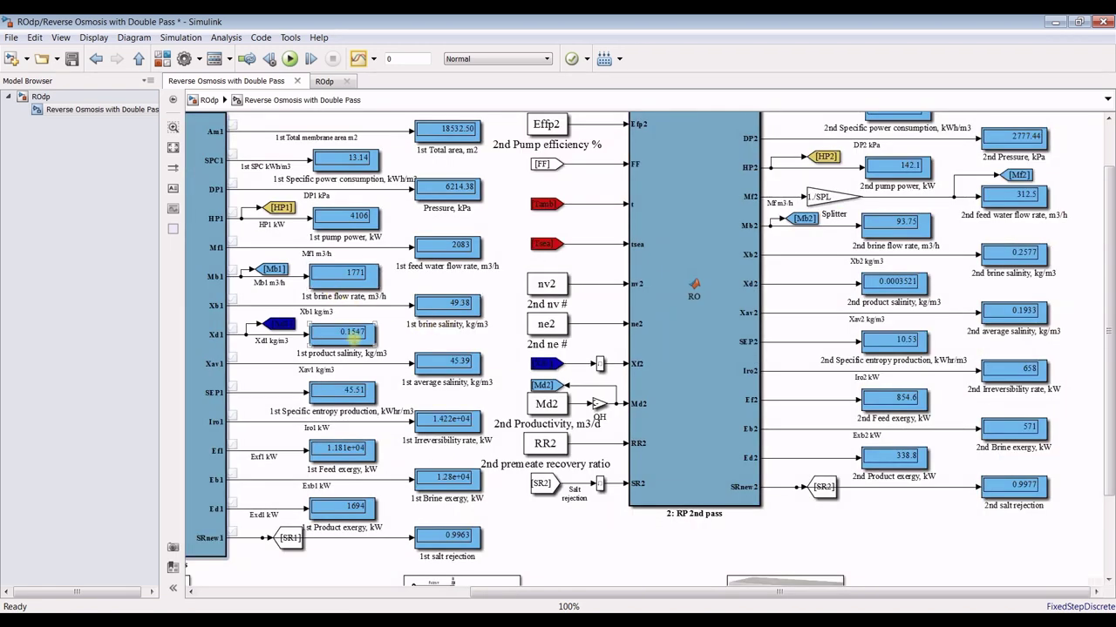
scroll(343, 353, "up", 3)
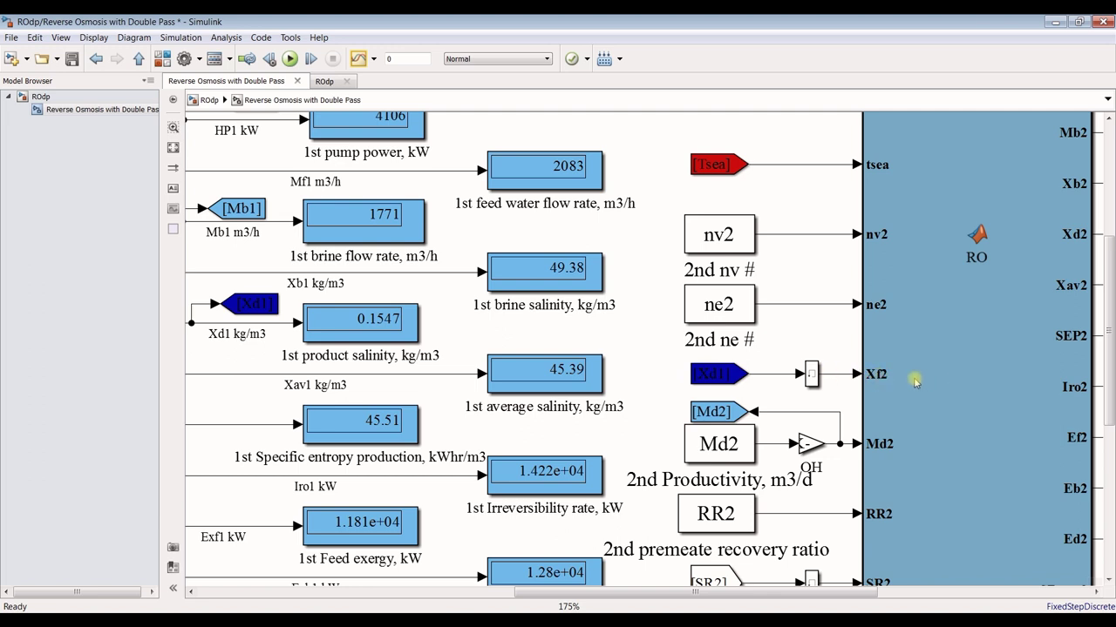
left_click(260, 305)
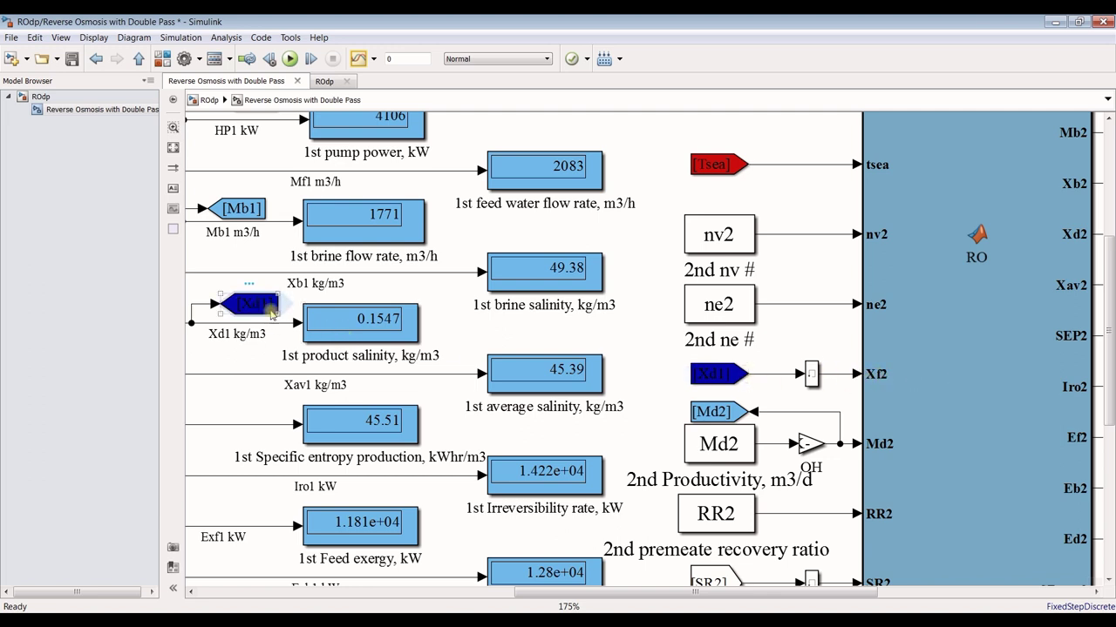
left_click(713, 373)
key("space")
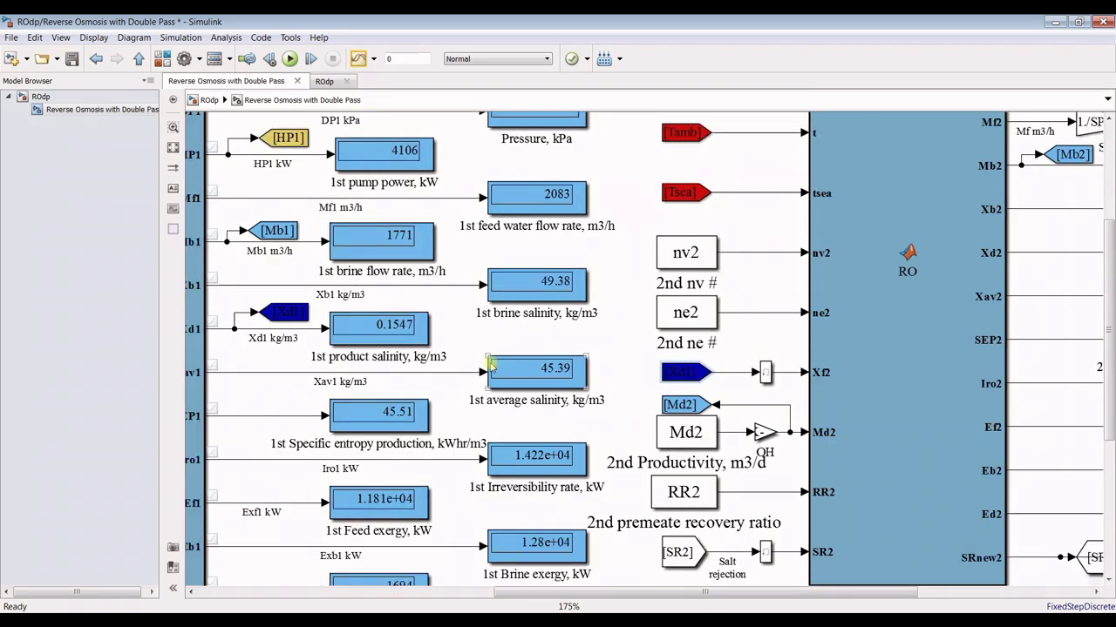
Examine the 2nd-pass product salinity and pressure displays.
scroll(909, 311, "up", 3)
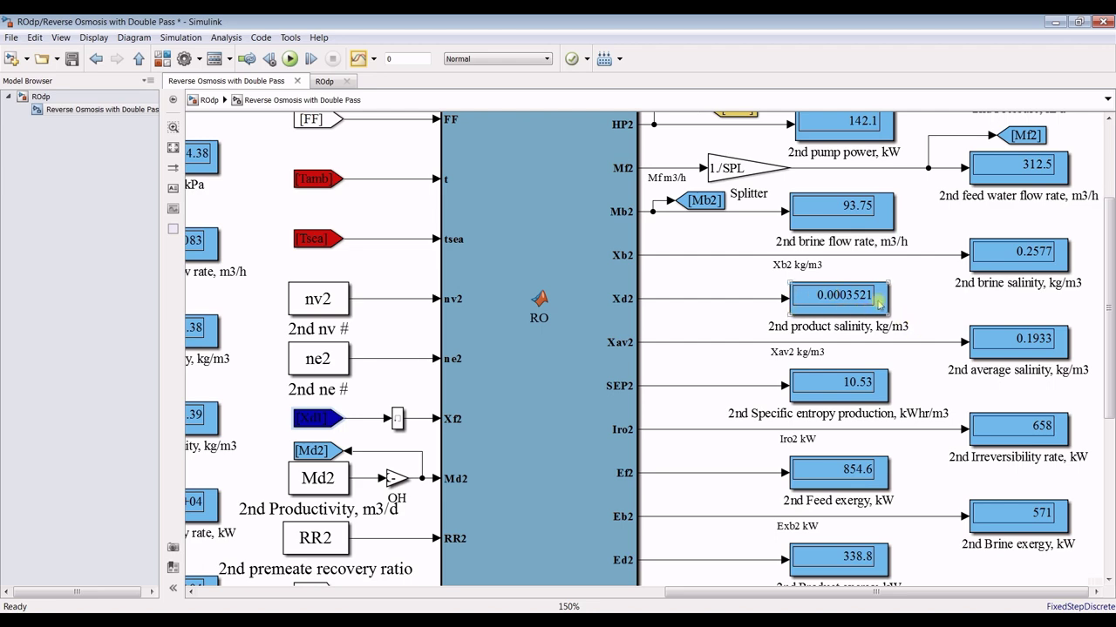
scroll(795, 301, "down", 2)
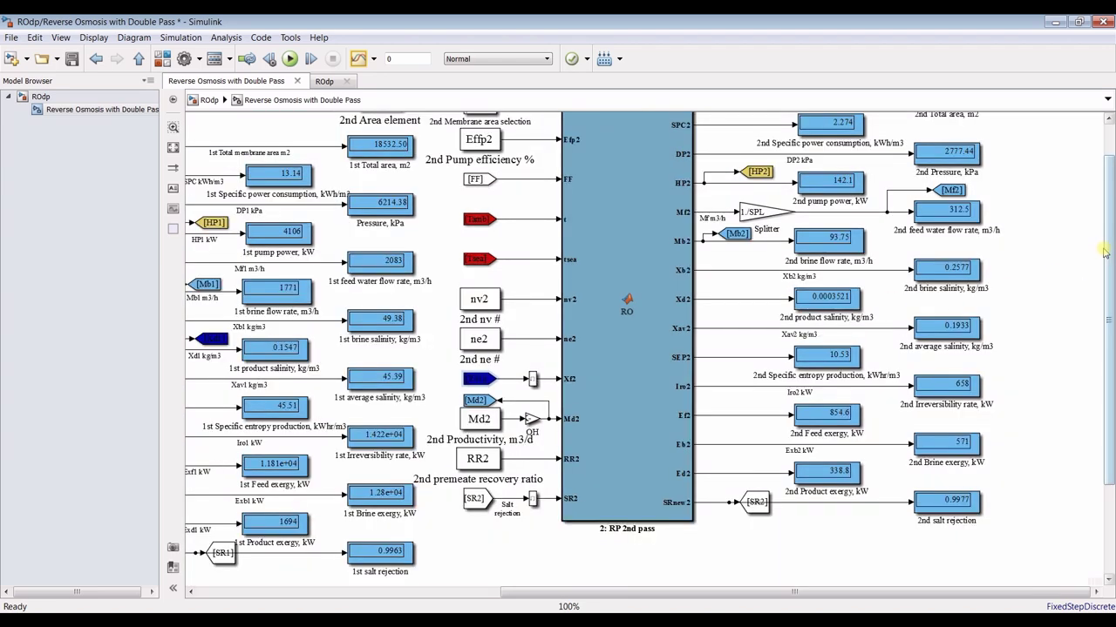
left_click_drag(1107, 253, 1108, 220)
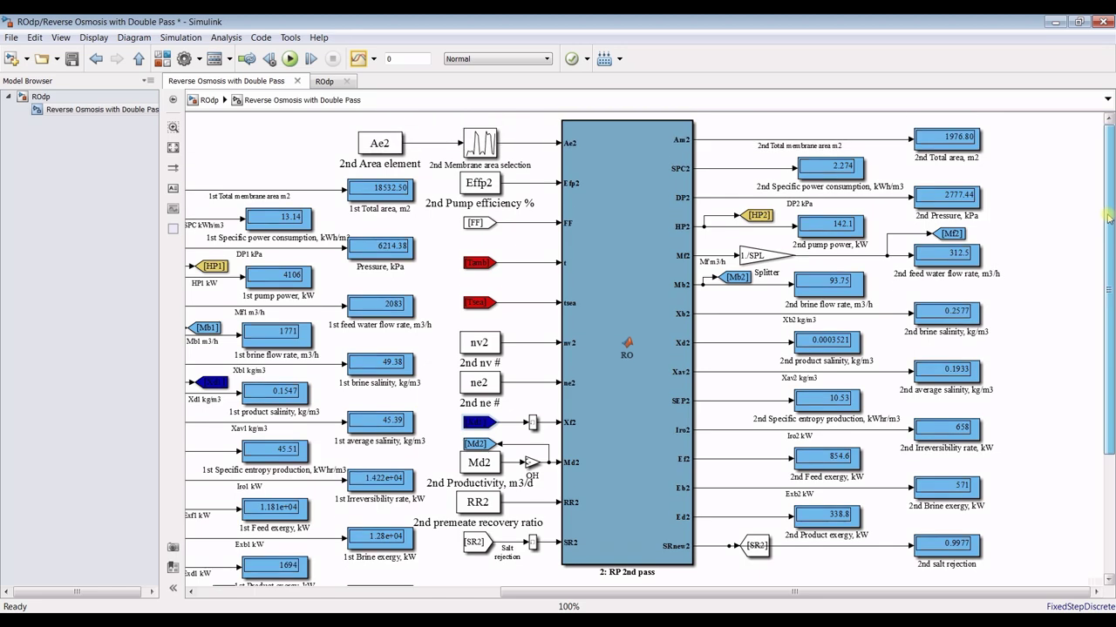
scroll(896, 193, "up", 3)
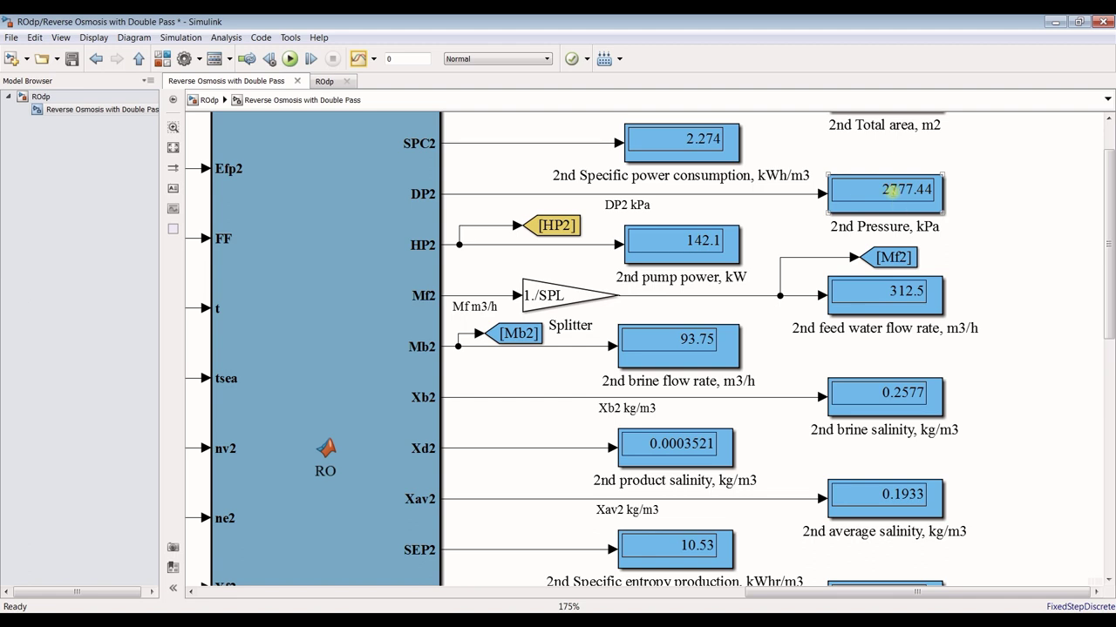
Set the 2nd number of pressure vessels to 1 in the double-pass block parameters, accept, and rerun the simulation from the subsystem.
left_click(41, 97)
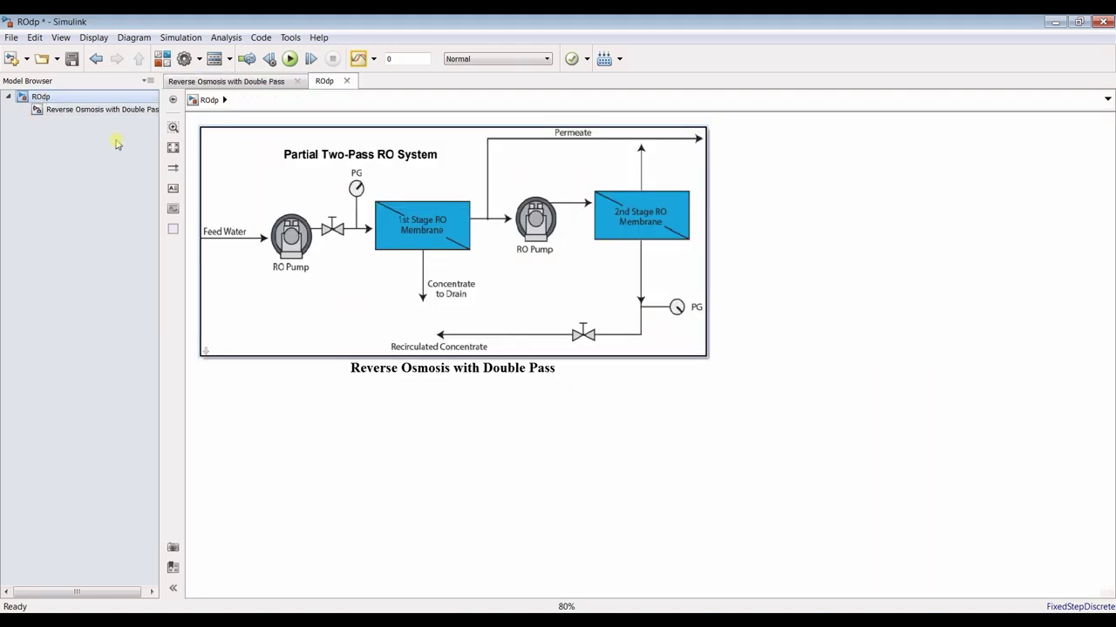
double_click(421, 203)
double_click(334, 387)
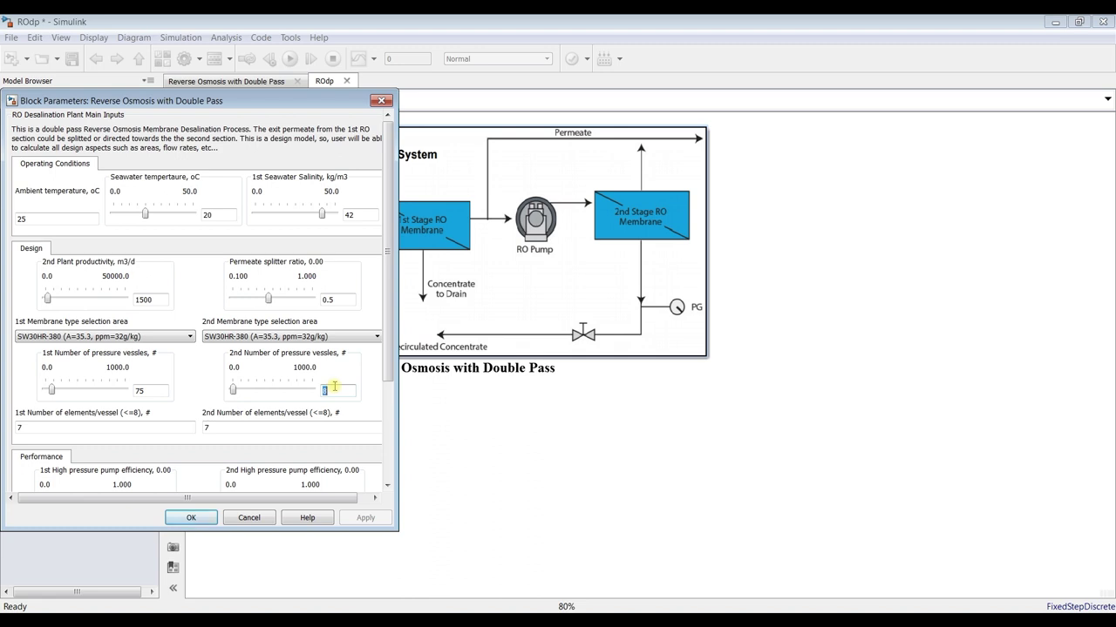
type("1")
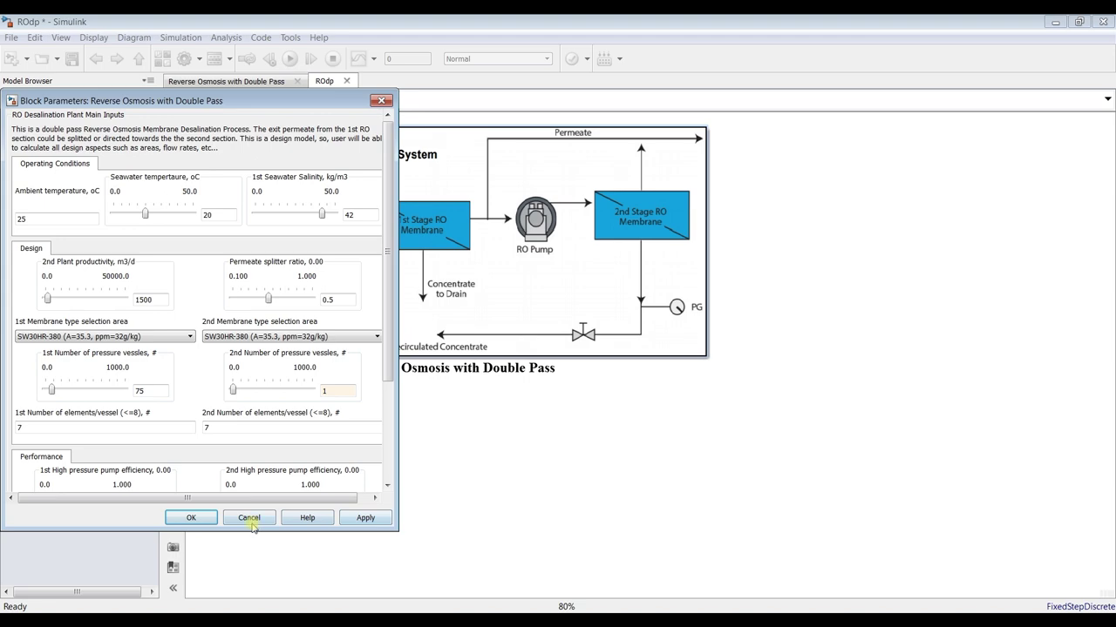
left_click(358, 521)
left_click(191, 518)
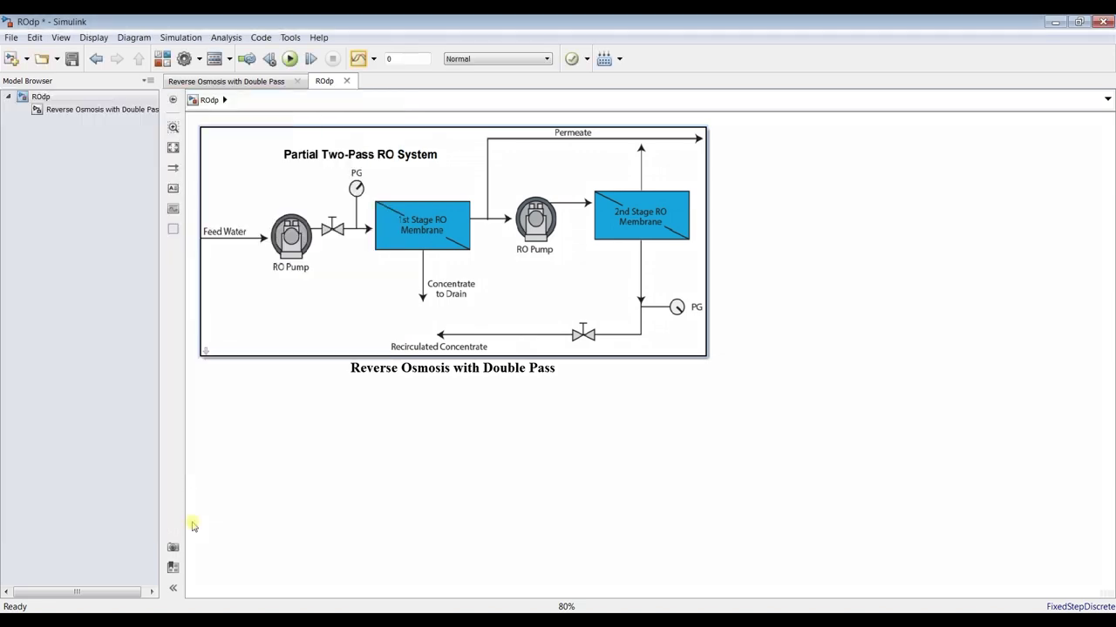
left_click(102, 111)
left_click(289, 58)
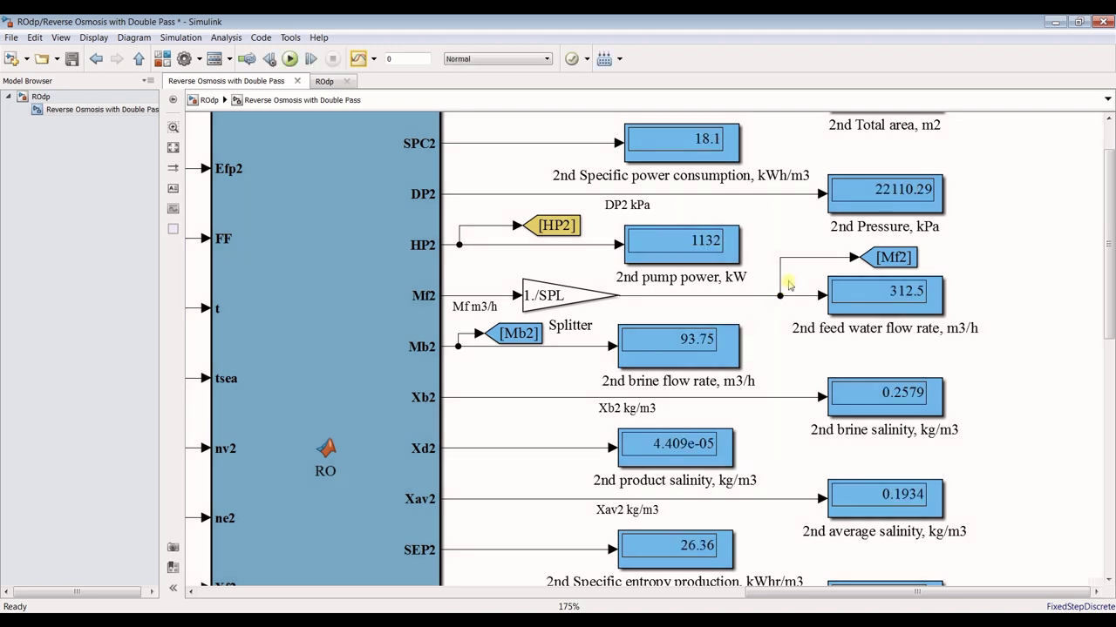
Set the 2nd number of pressure vessels to 2 in the double-pass block parameters and accept.
left_click(40, 96)
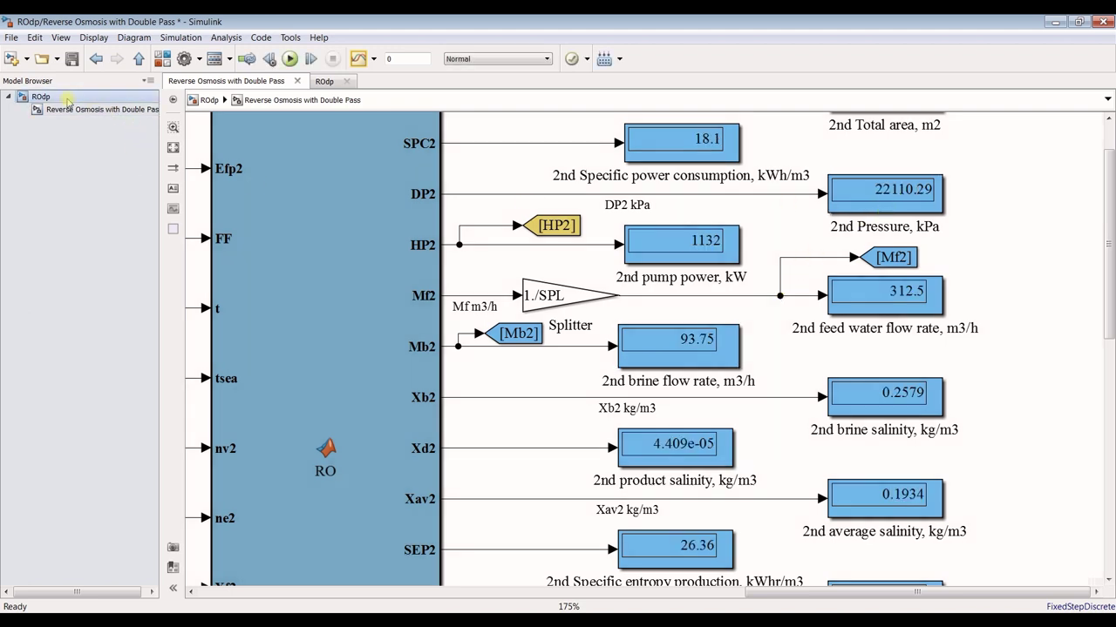
double_click(463, 326)
double_click(338, 393)
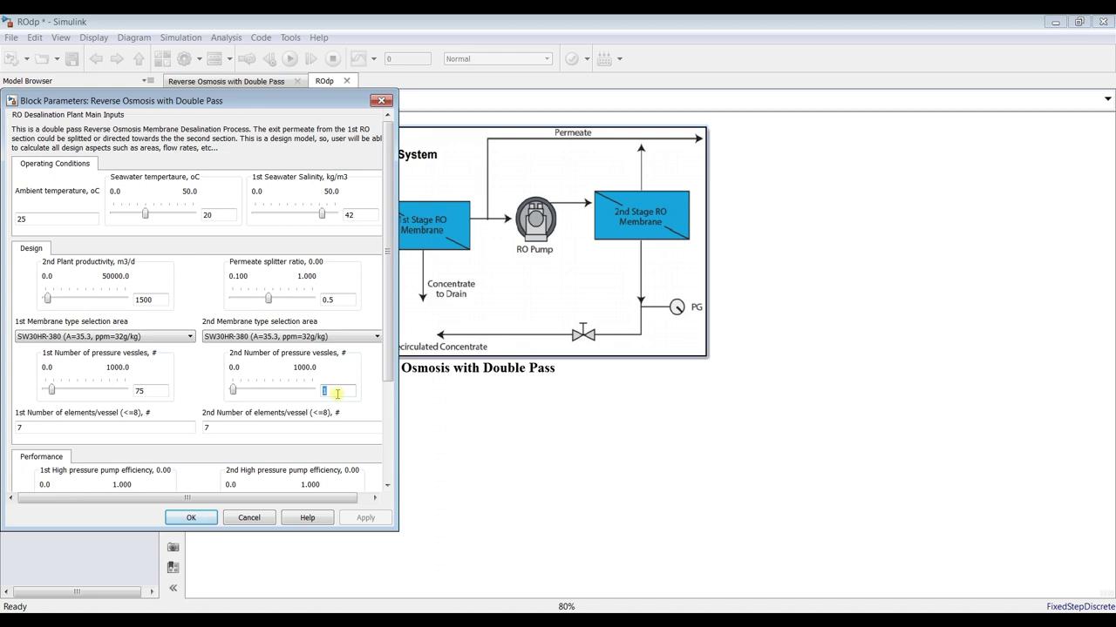
type("2")
key("Return")
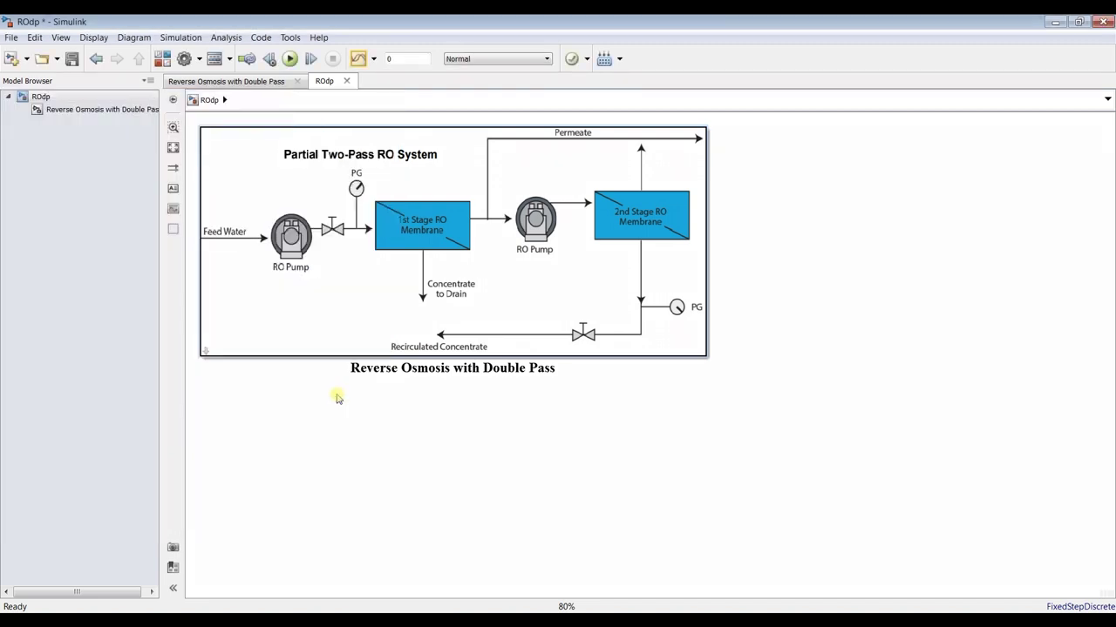
Open the Reverse Osmosis with Double Pass subsystem and rerun the simulation.
left_click(129, 112)
left_click(290, 58)
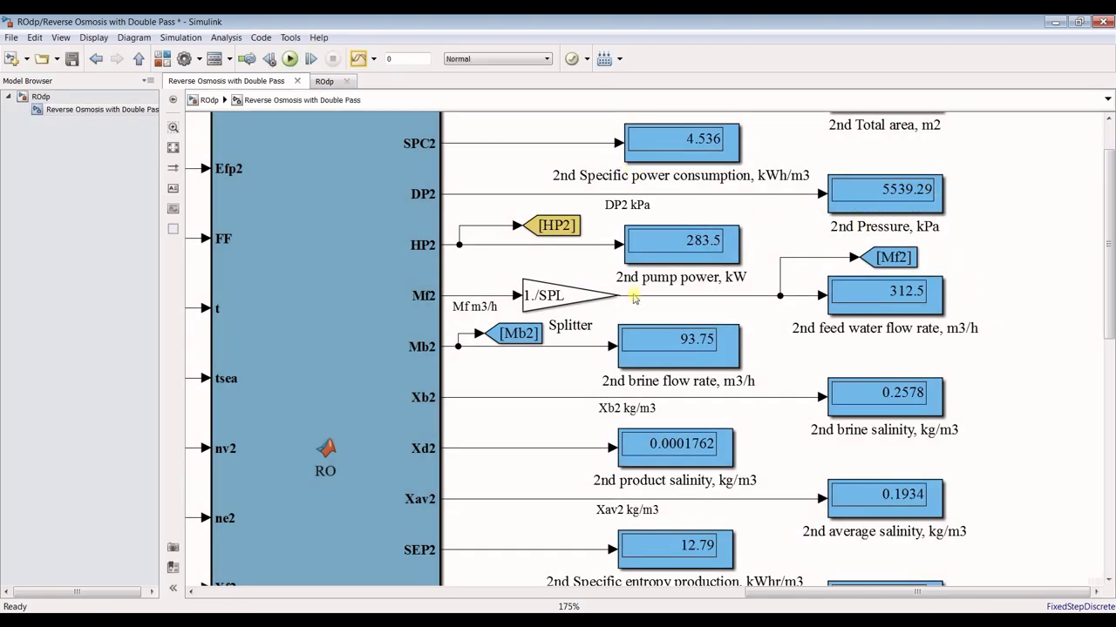
scroll(662, 307, "down", 1)
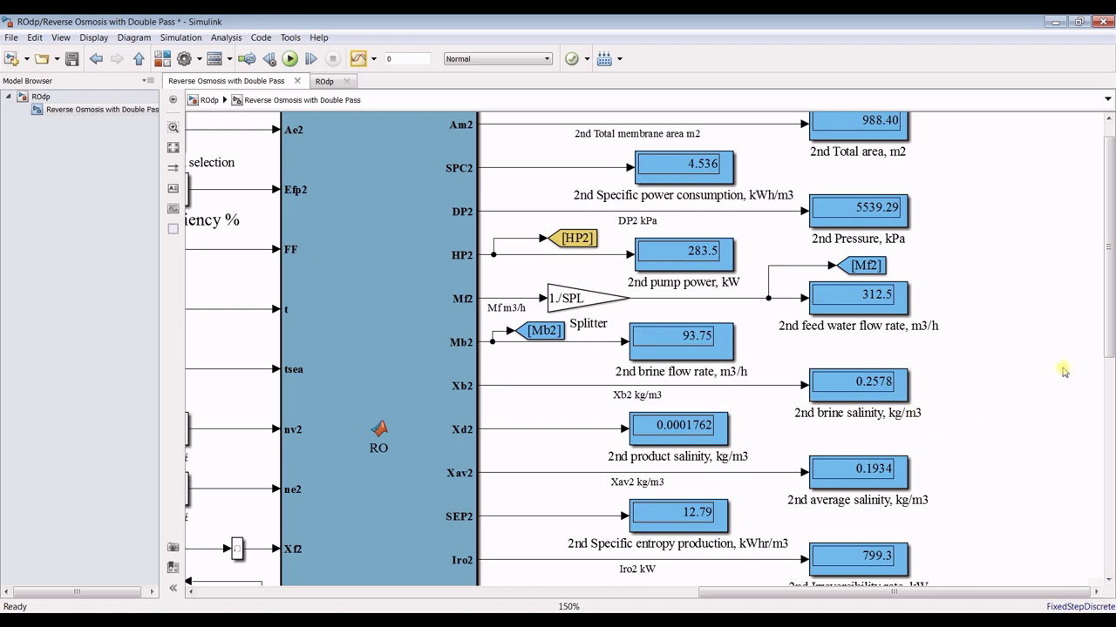
Examine the total pumps power, total brine and total productivity displays at the power bank and tanks.
left_click_drag(1111, 330, 1101, 548)
scroll(807, 526, "up", 3)
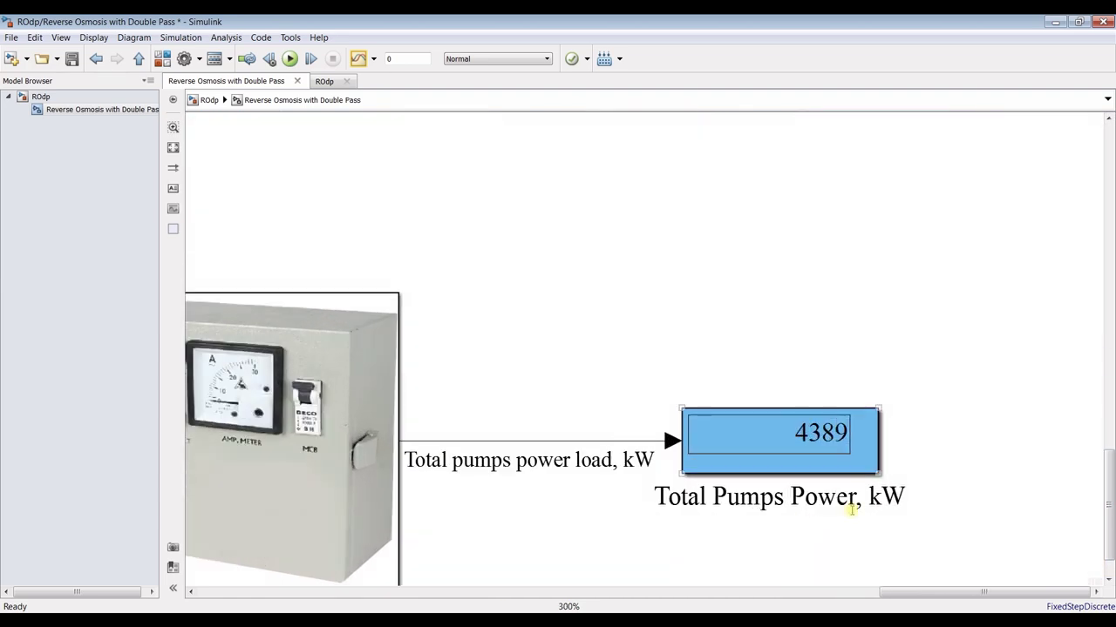
scroll(798, 427, "down", 3)
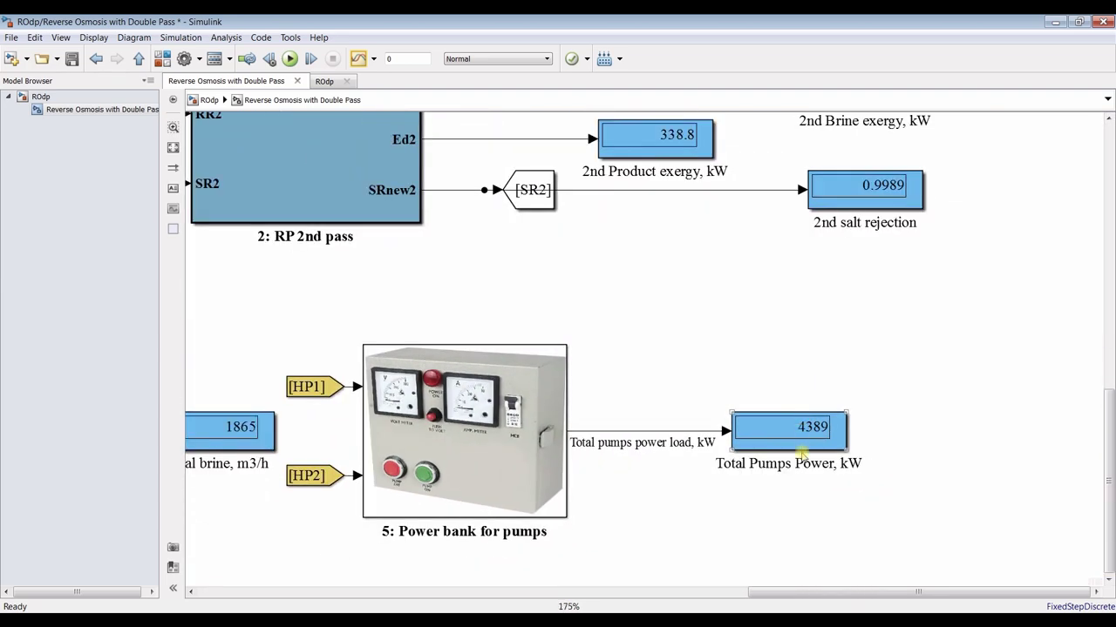
scroll(800, 453, "down", 2)
scroll(739, 598, "left", 3)
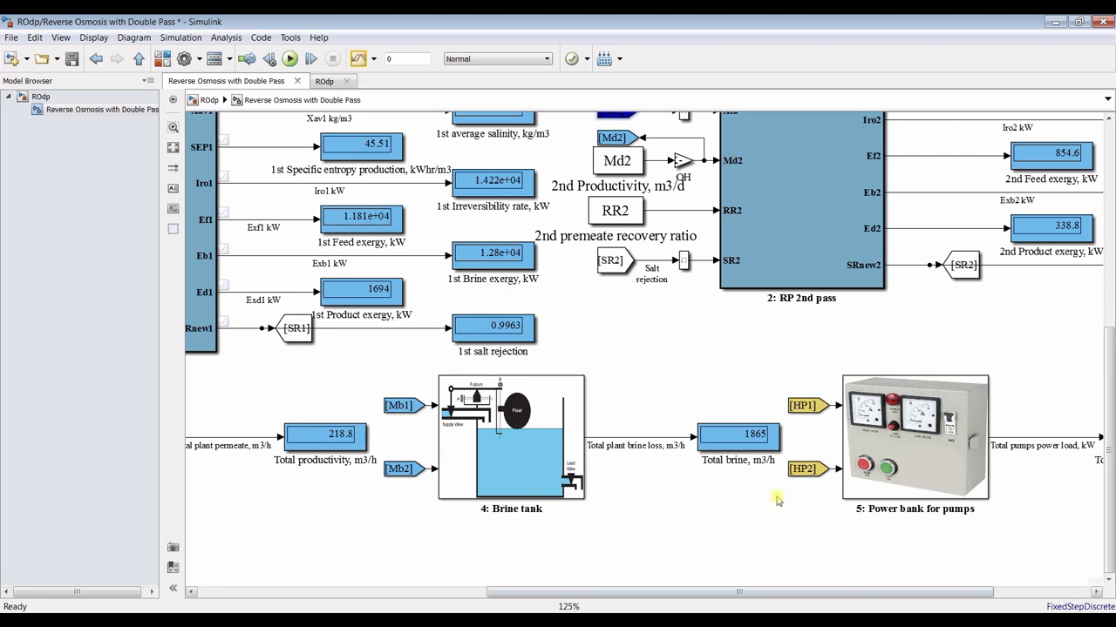
scroll(590, 608, "left", 3)
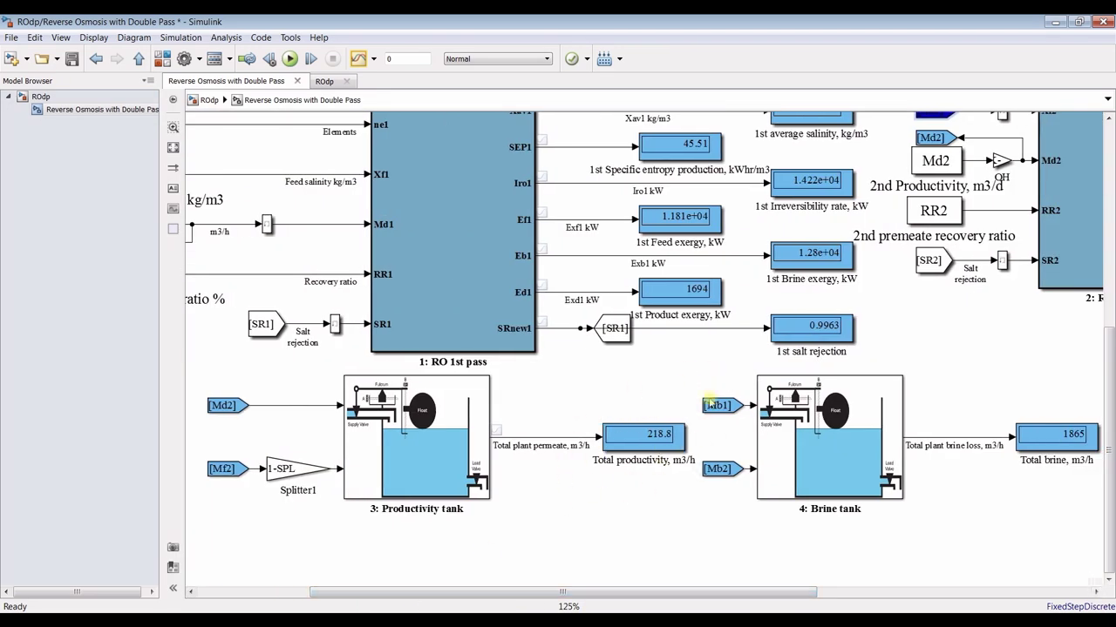
scroll(471, 536, "down", 2)
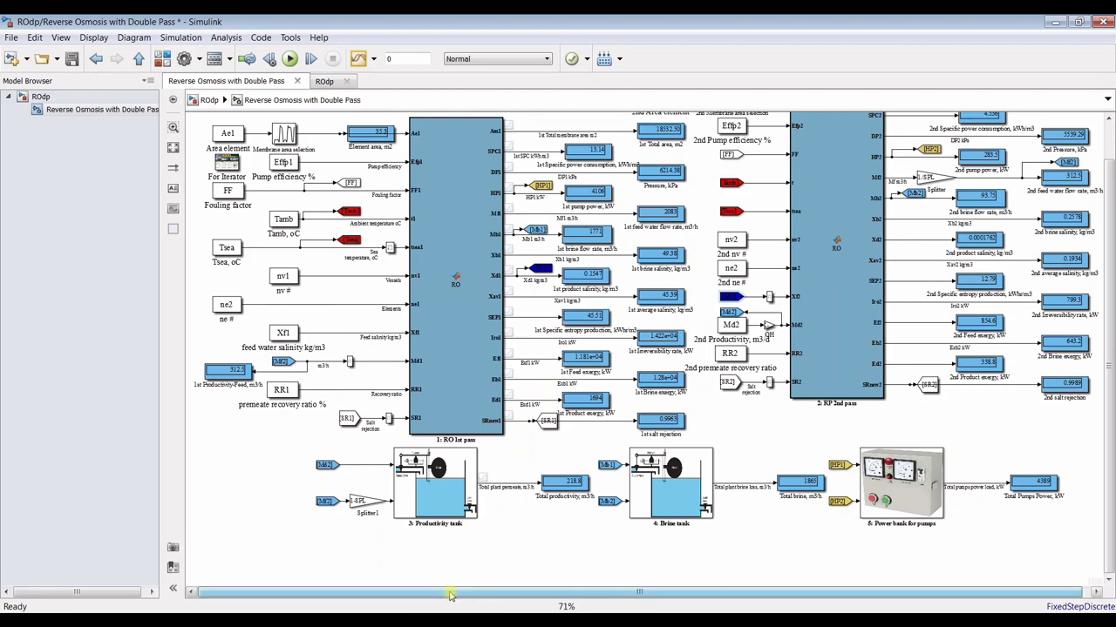
scroll(454, 535, "up", 4)
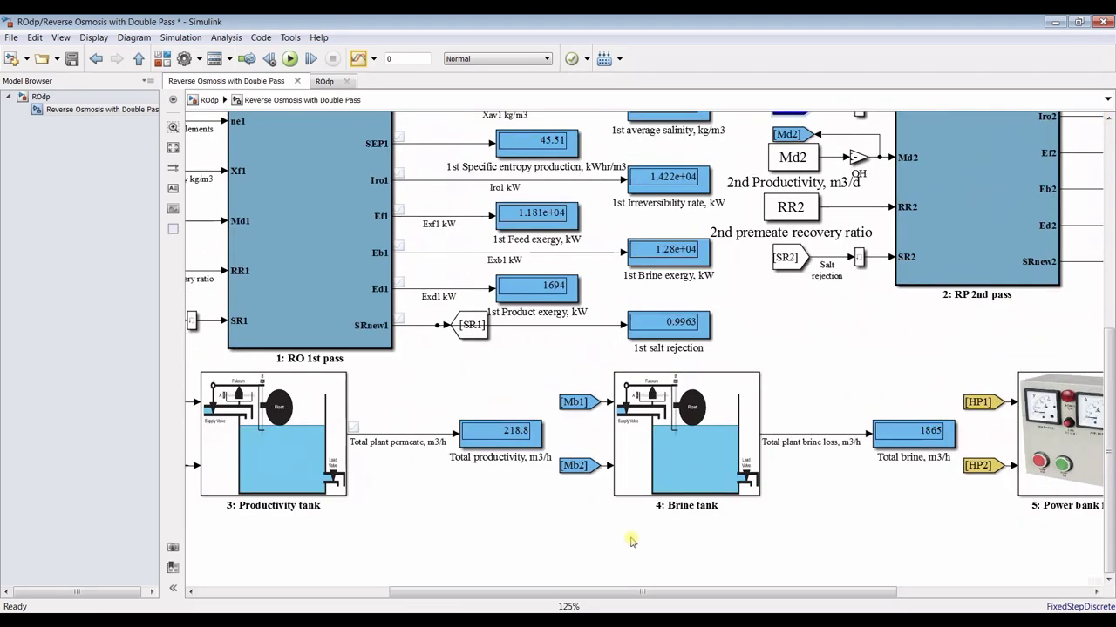
scroll(427, 514, "down", 3)
scroll(421, 505, "down", 1)
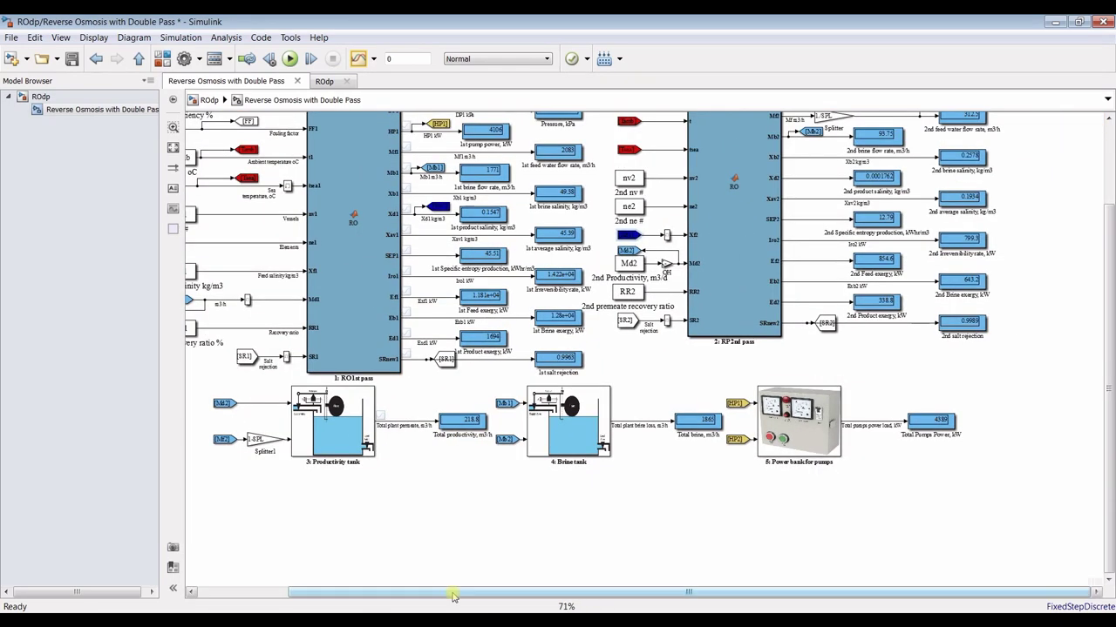
Examine the 1st Productivity-Feed display and the 1st-pass feed water and brine flow rate displays.
scroll(195, 323, "up", 3)
scroll(195, 322, "up", 1)
scroll(200, 318, "down", 2)
scroll(227, 305, "up", 1)
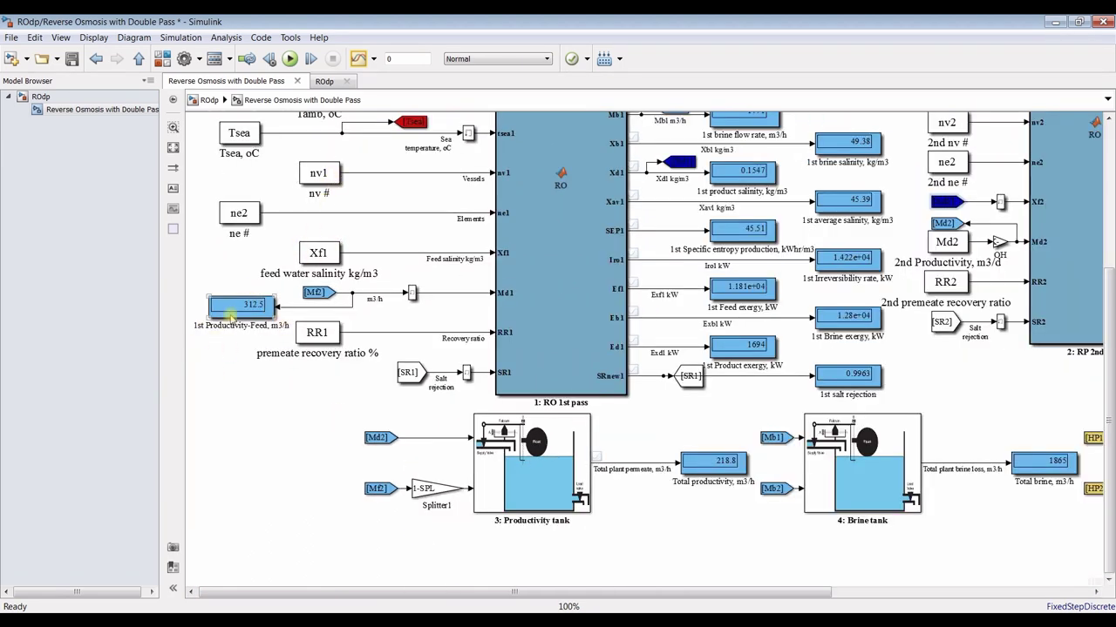
scroll(228, 319, "up", 1)
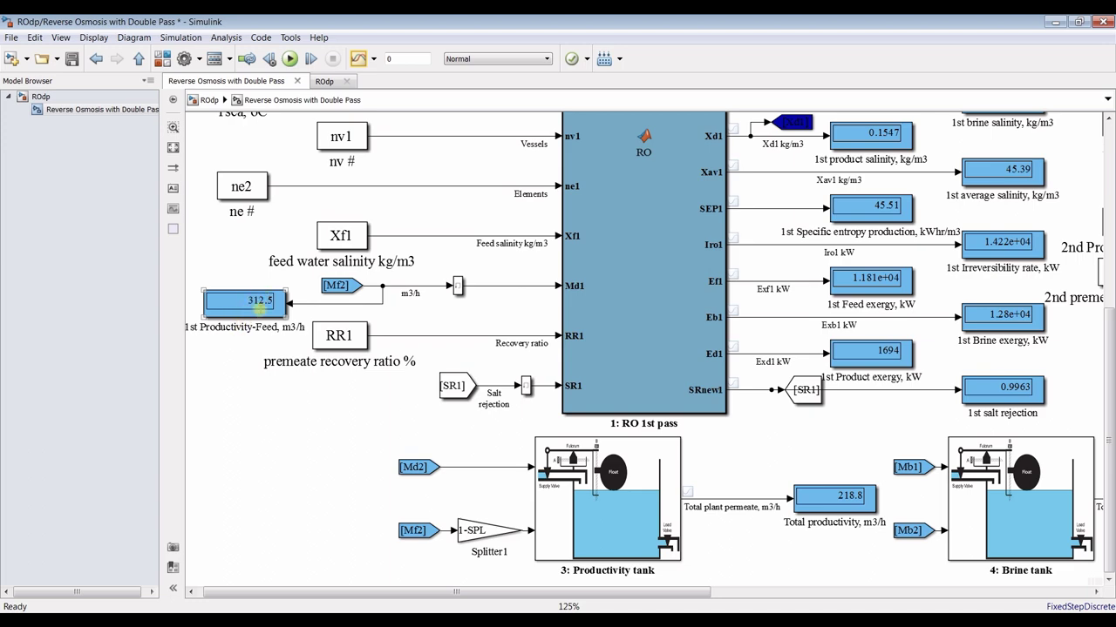
scroll(260, 301, "down", 5)
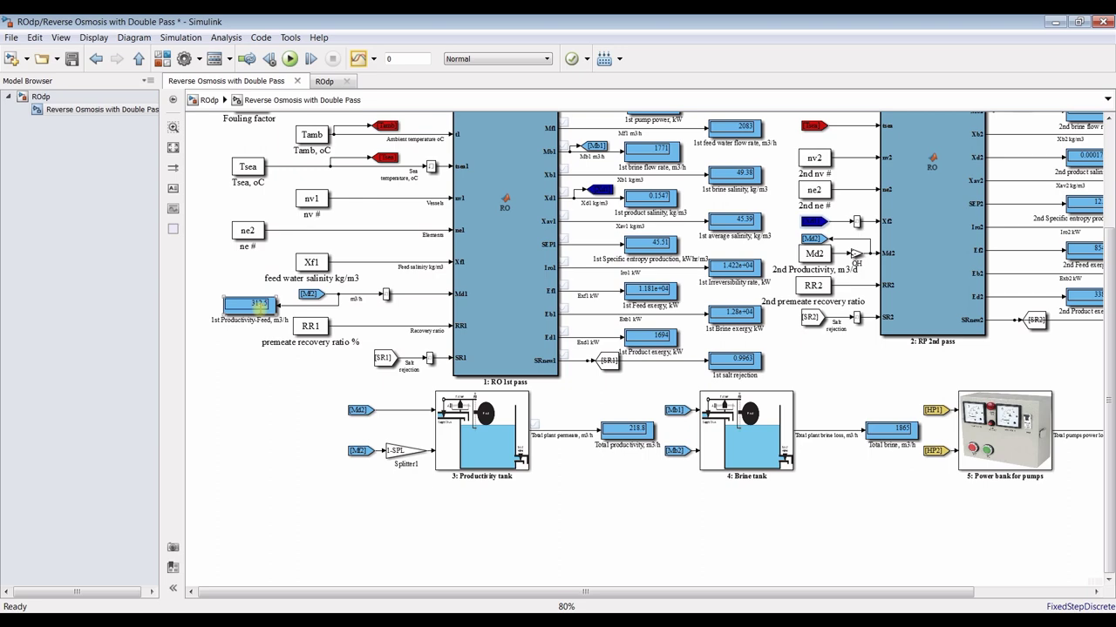
scroll(260, 301, "up", 2)
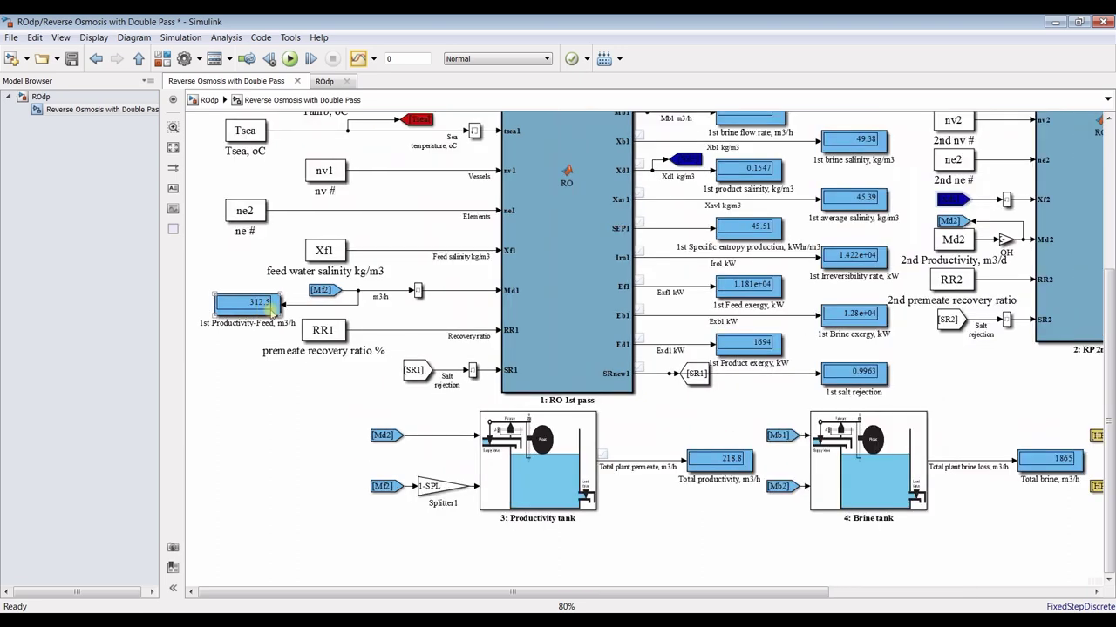
left_click_drag(1111, 349, 1111, 251)
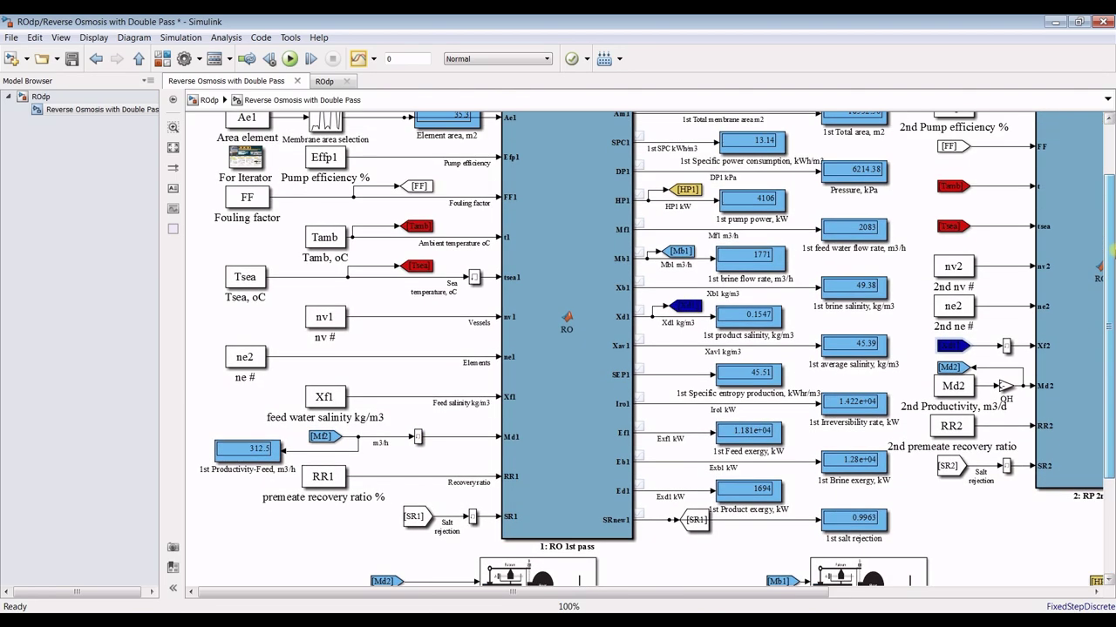
scroll(908, 221, "up", 4)
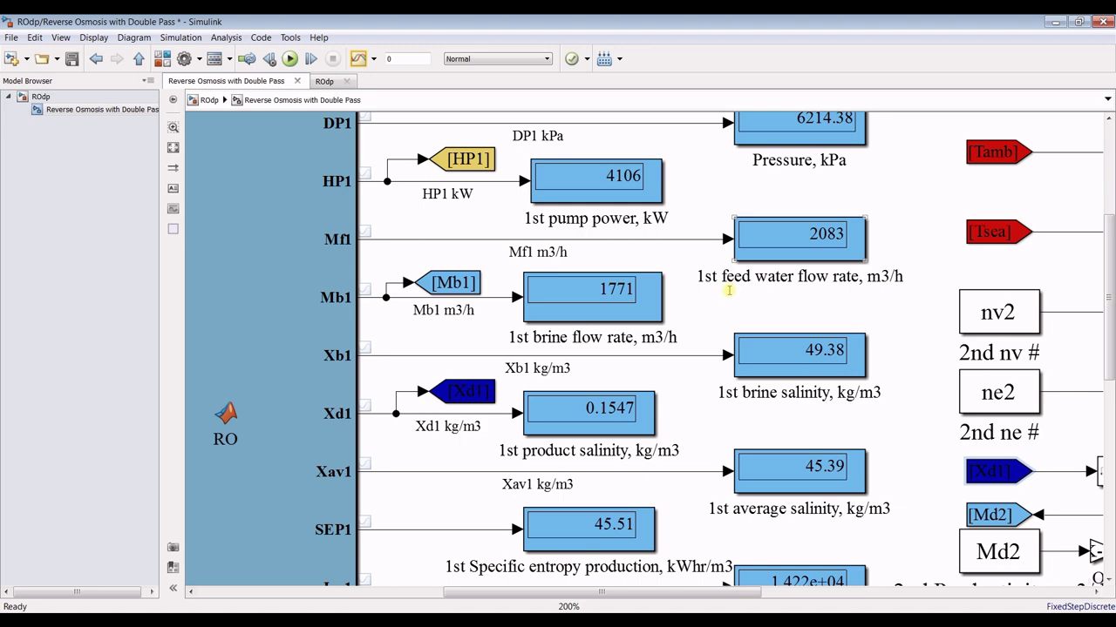
scroll(459, 430, "down", 5)
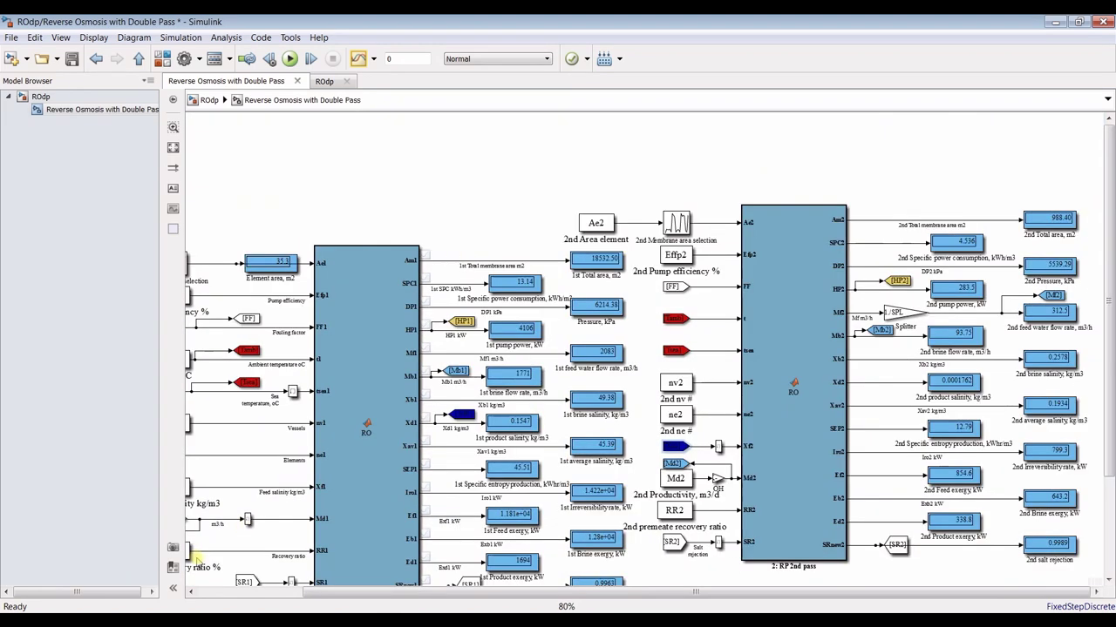
View the double-pass block parameters from the top-level model, close them unchanged, and return to the subsystem.
left_click(40, 96)
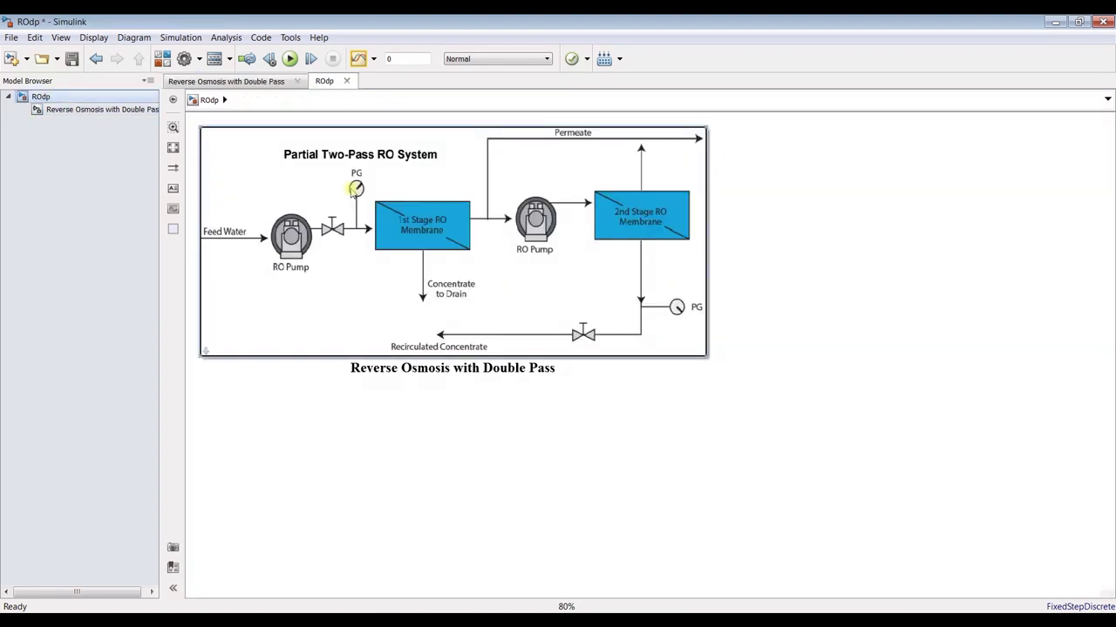
double_click(419, 172)
key("Escape")
left_click(135, 109)
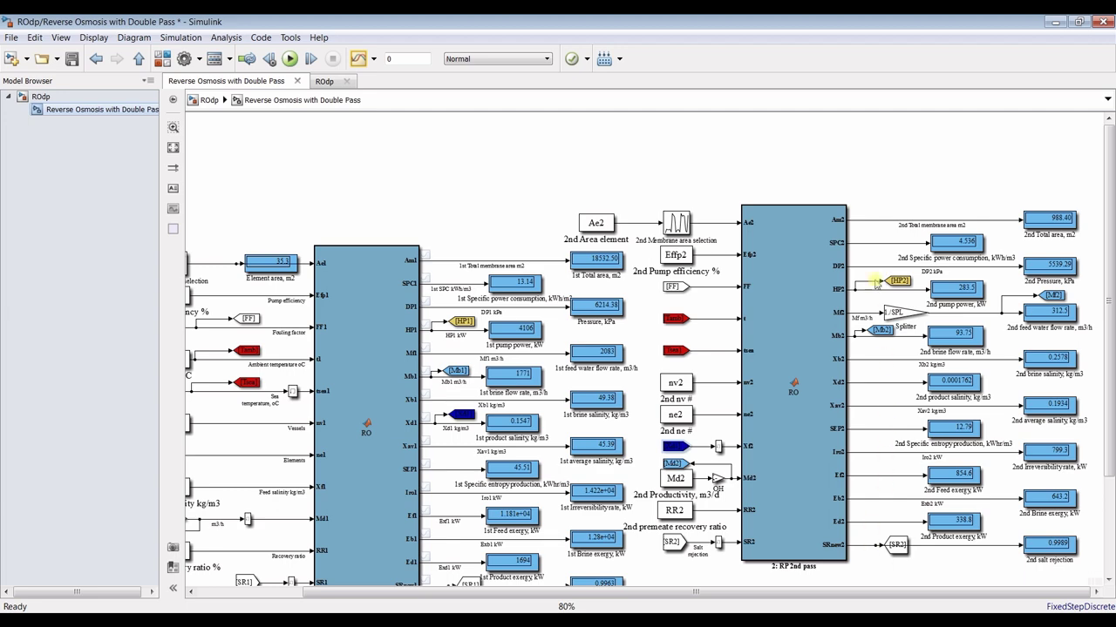
Label the SPC2 output signal of the 2nd-pass RO block as "SPC2 kWh/m3".
left_click(172, 149)
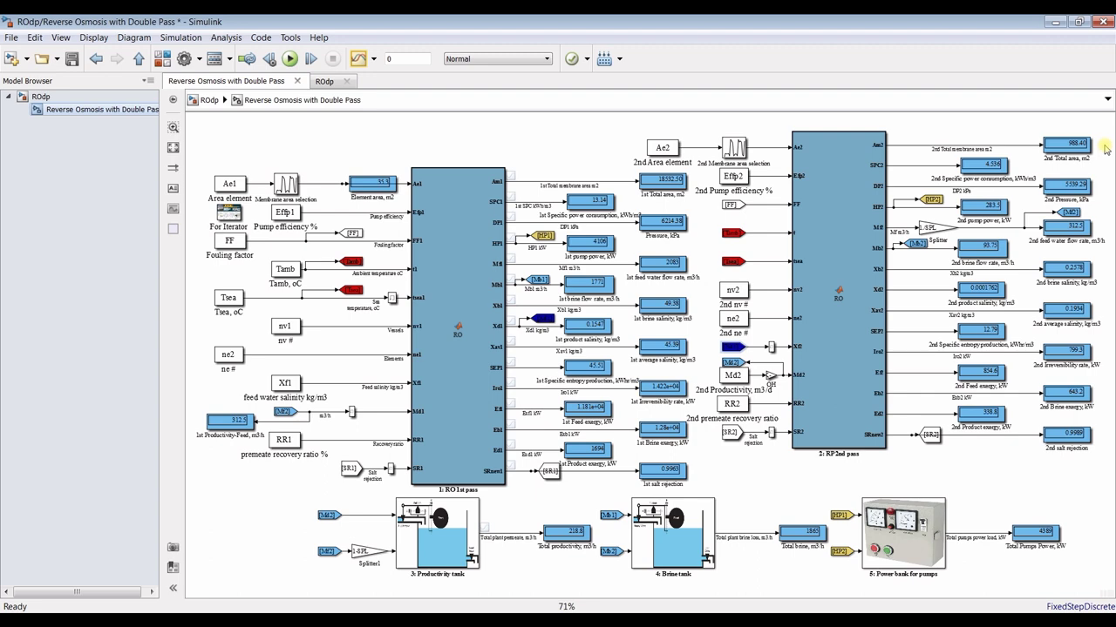
scroll(1096, 183, "up", 5)
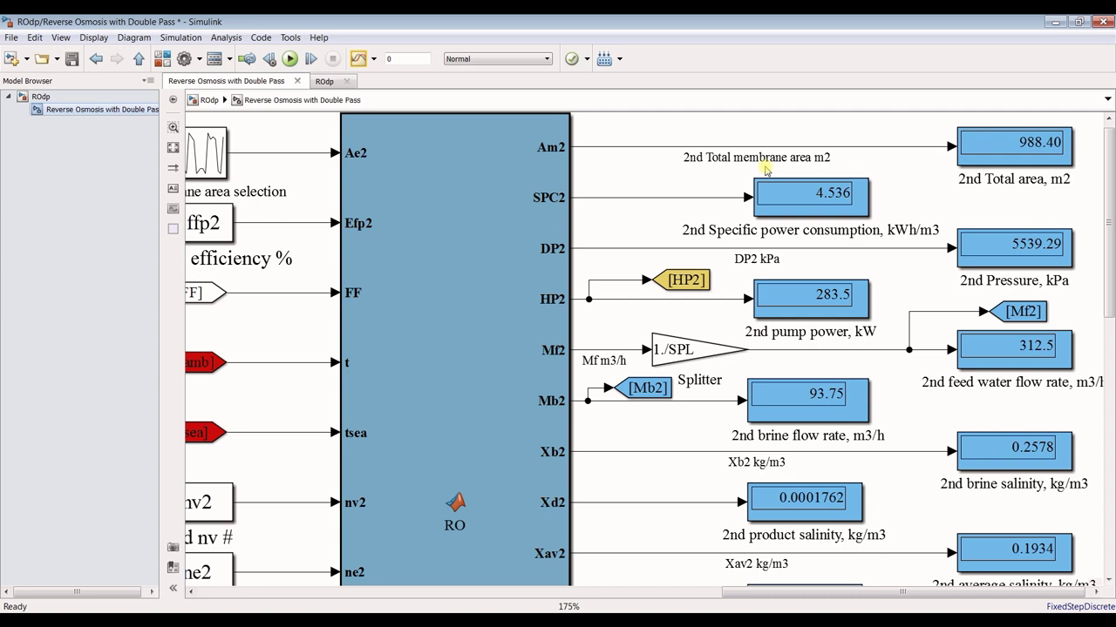
left_click(607, 199)
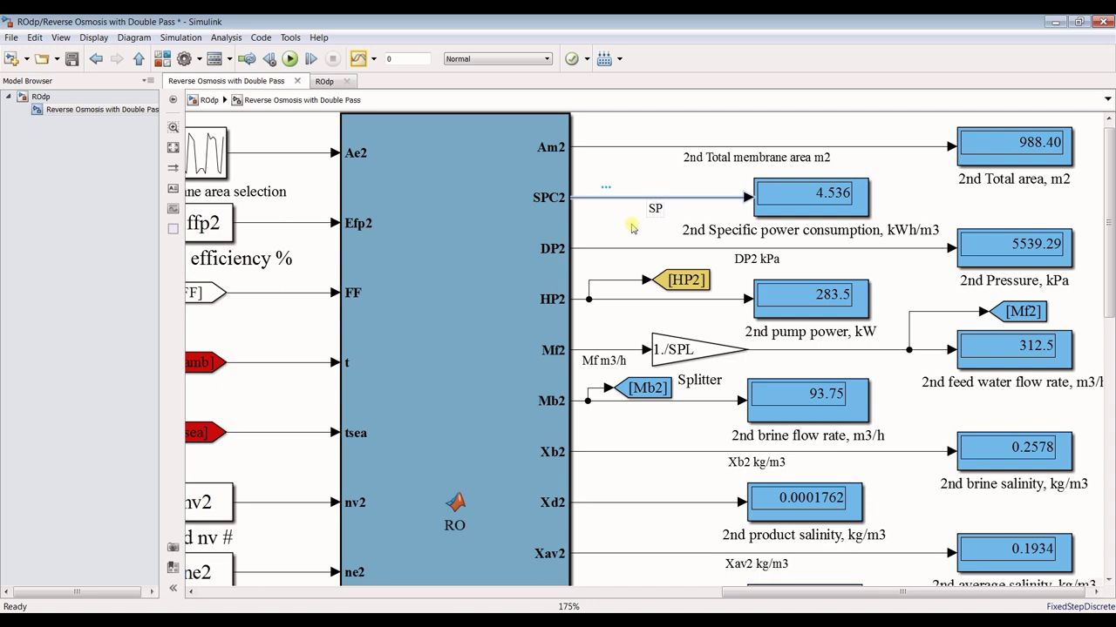
type("2 kWh/m3")
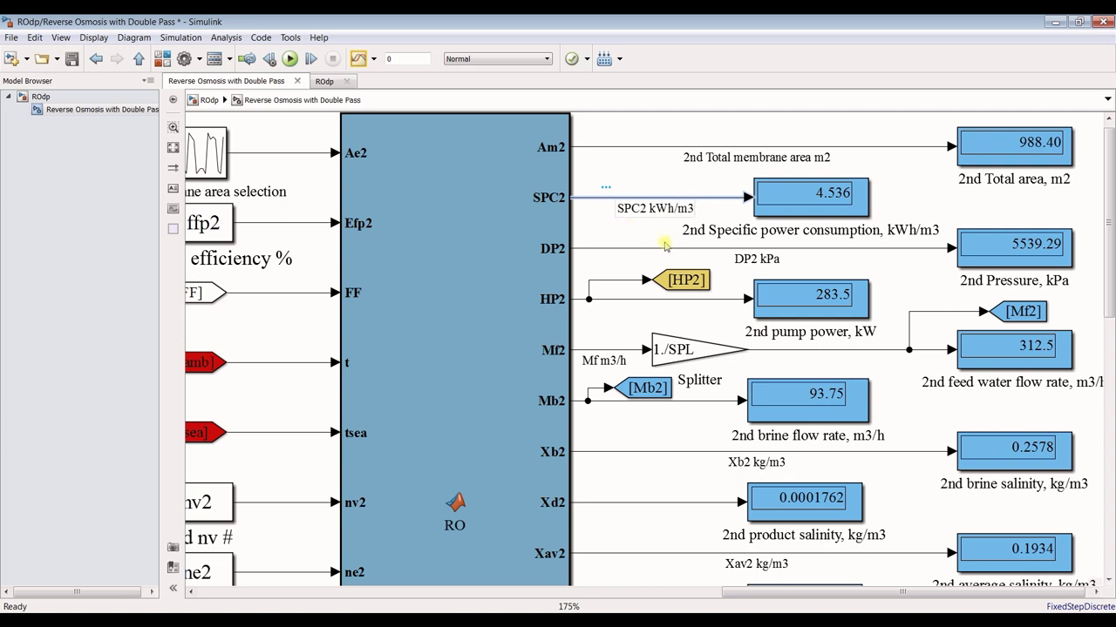
Label the signal from the HP2 output to the 2nd pump power display as "HP2 kW".
left_click(643, 259)
left_click(646, 299)
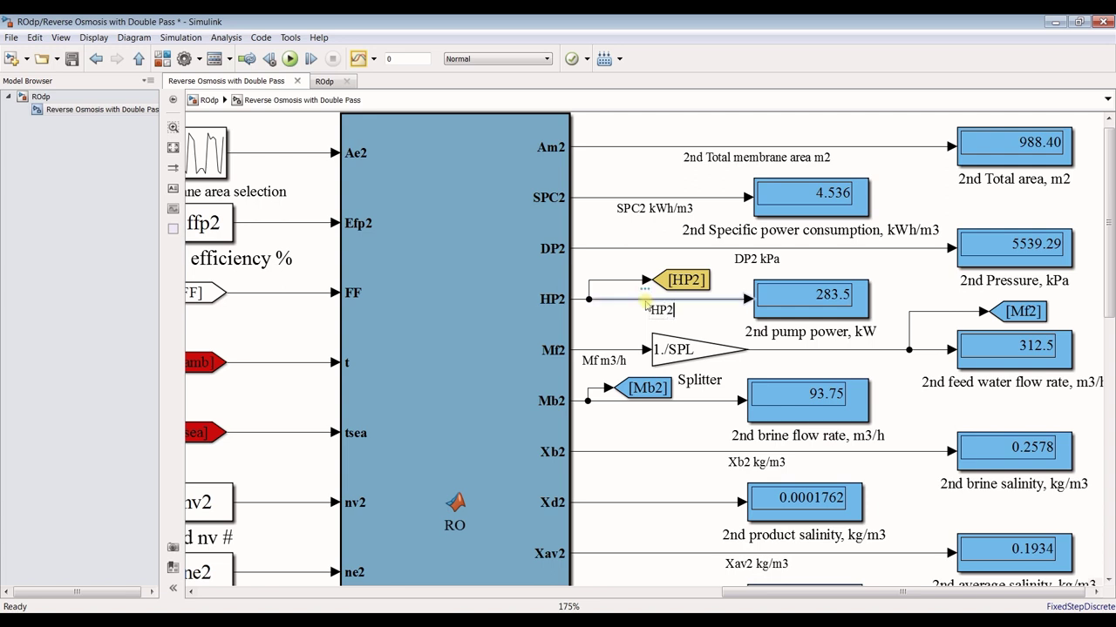
type("kW")
left_click(737, 353)
left_click(800, 343)
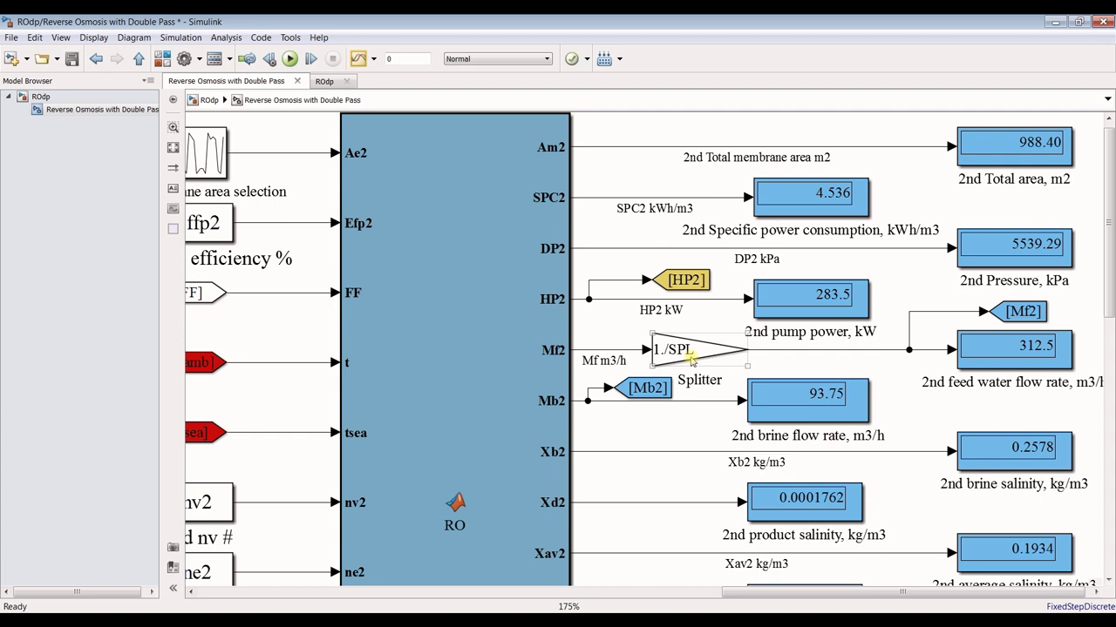
Label the signal from the Mb2 output to the 2nd brine flow rate display as "Mb2 m3/h".
double_click(700, 404)
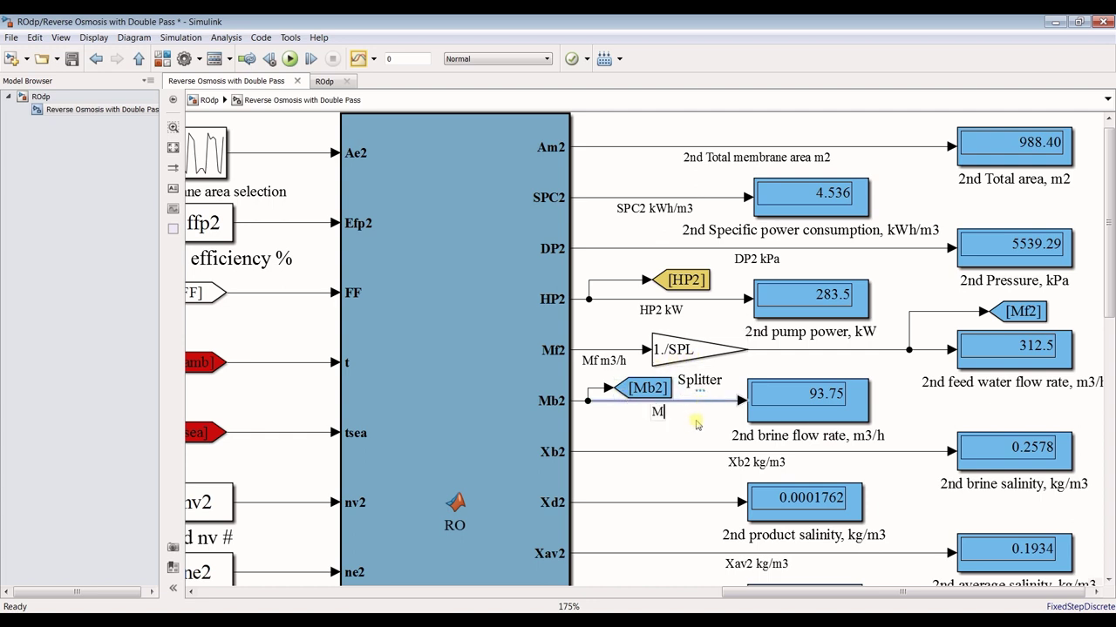
type("Mb2 m3/h")
left_click(689, 443)
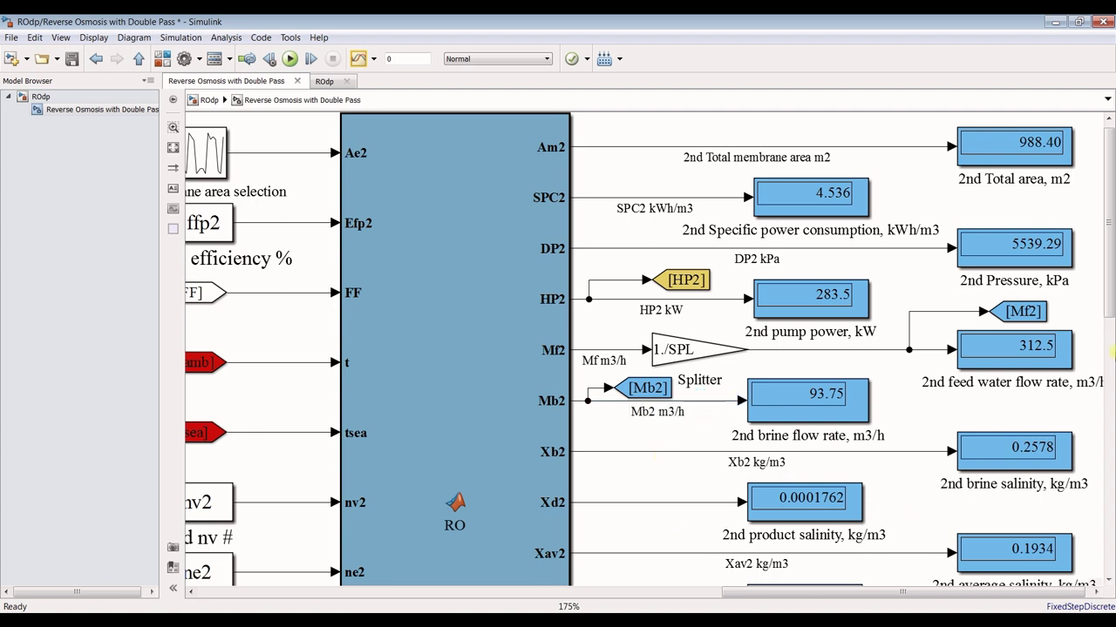
Stream the Am2, SPC2 and DP2 signals of the 2nd-pass block to the Data Inspector.
scroll(1112, 351, "down", 5)
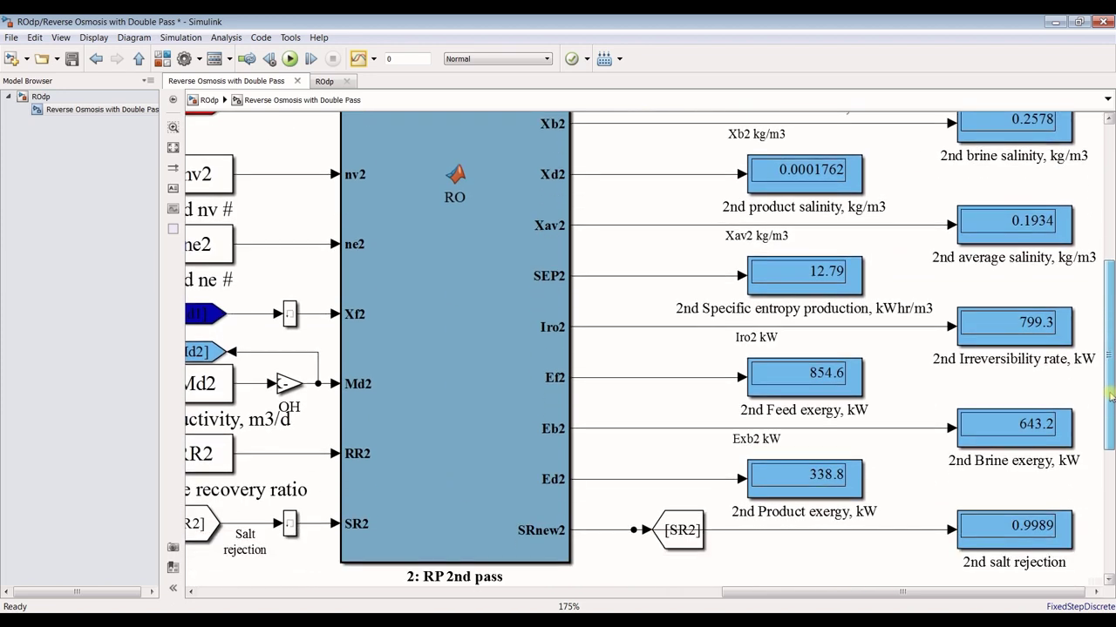
scroll(1110, 396, "up", 5)
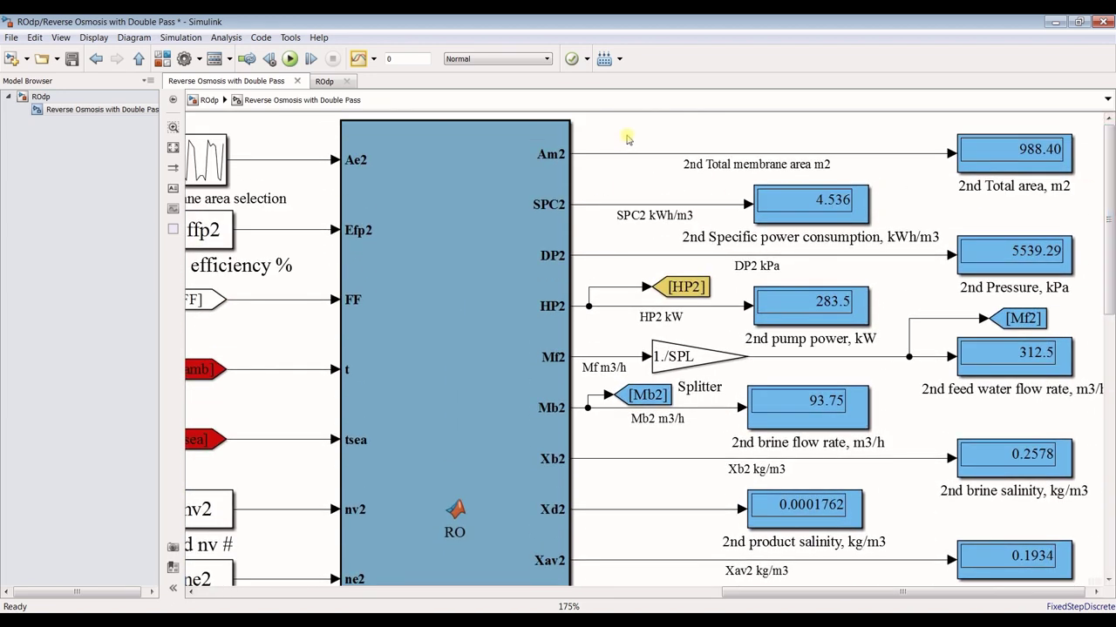
left_click_drag(627, 137, 620, 277)
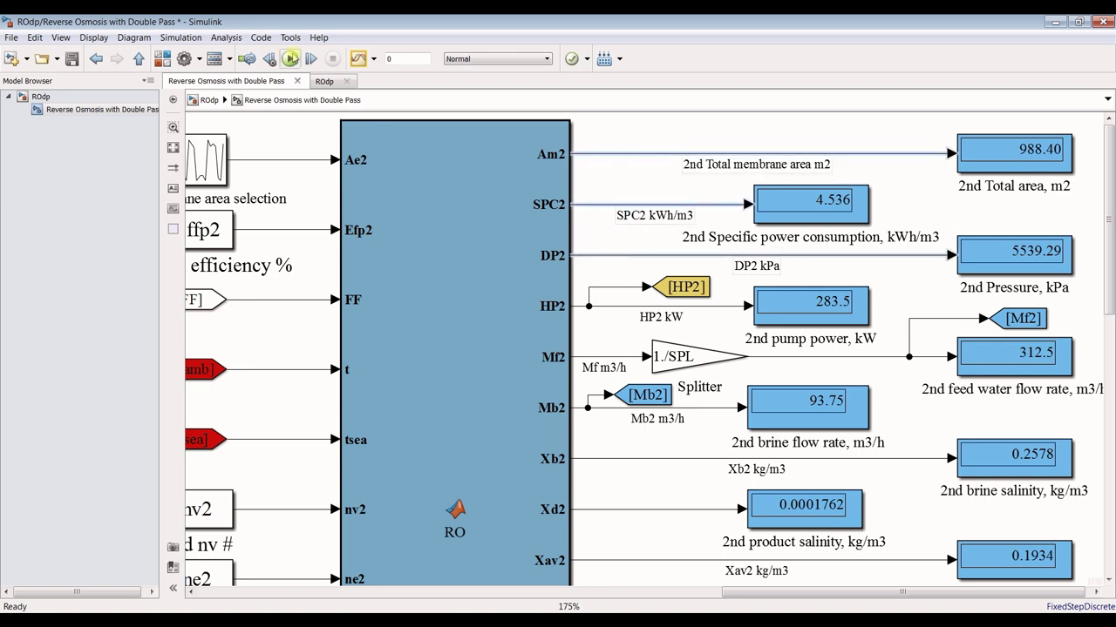
left_click(375, 58)
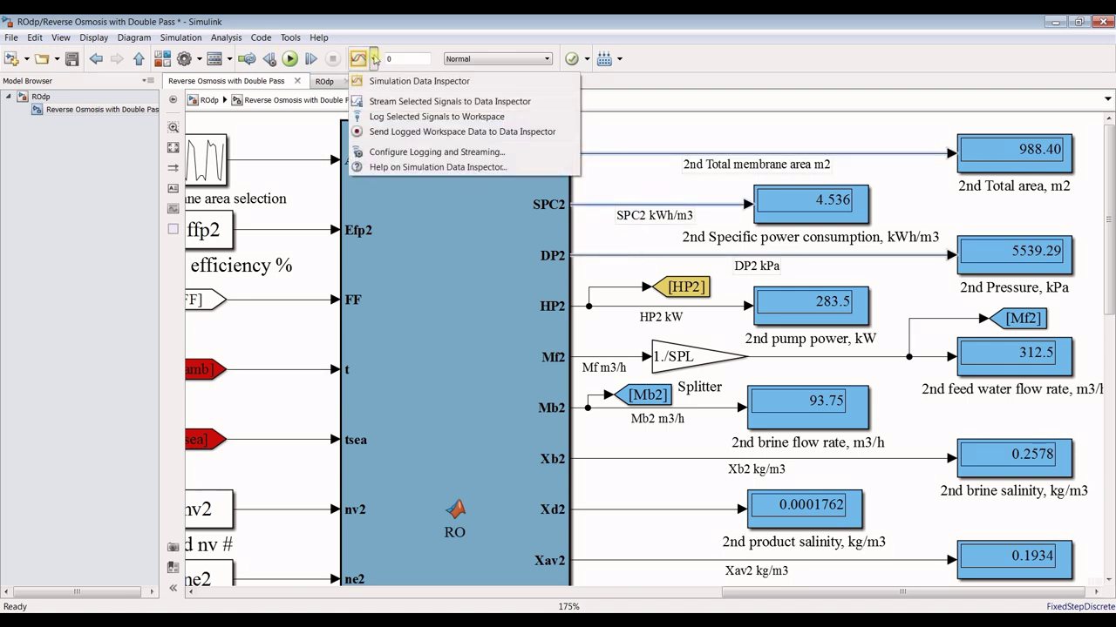
left_click(418, 102)
Stream the Mb2 brine flow signal of the 2nd-pass block to the Data Inspector.
left_click(713, 411)
left_click(373, 59)
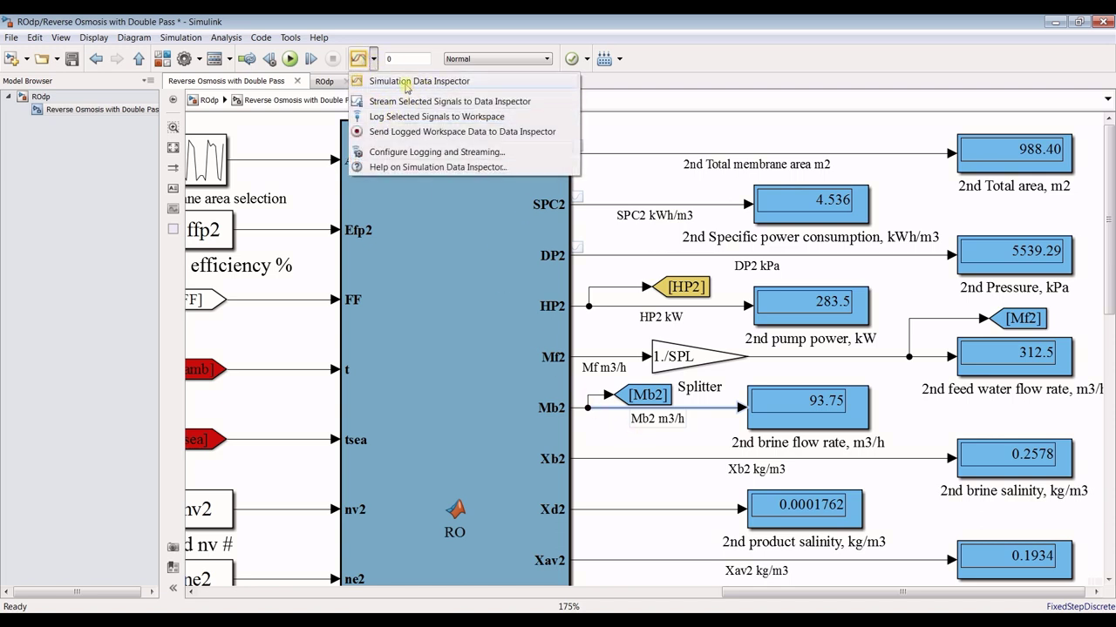
left_click(601, 233)
left_click(710, 408)
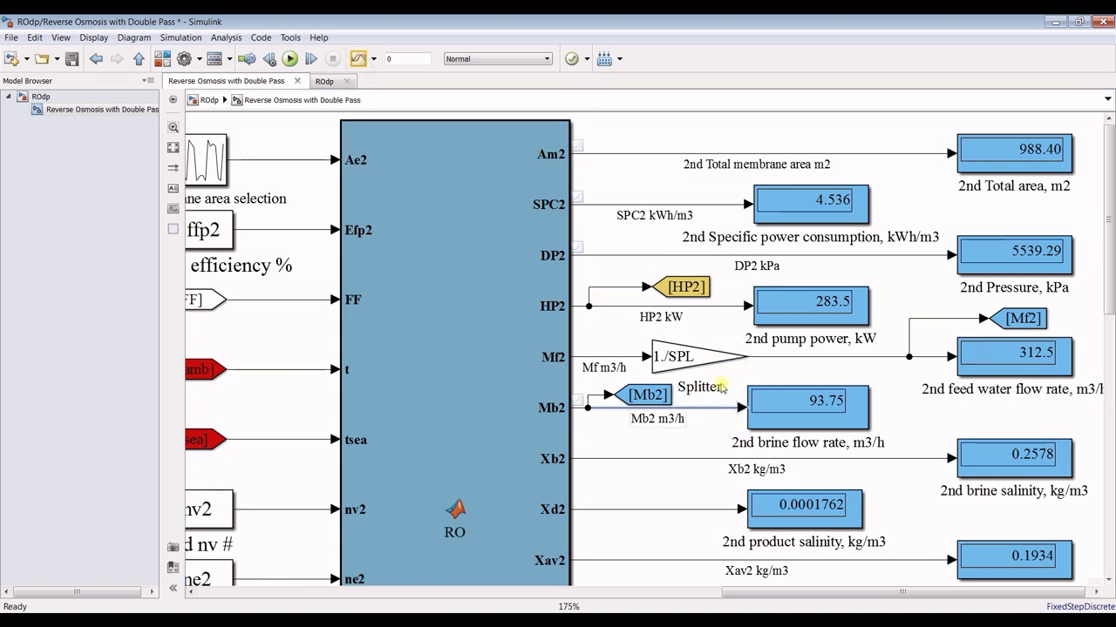
Enable streaming to the Data Inspector for the 2nd-pass Xb2, Xav2 and Iro2 signals.
left_click_drag(1110, 296, 1112, 382)
left_click(614, 263)
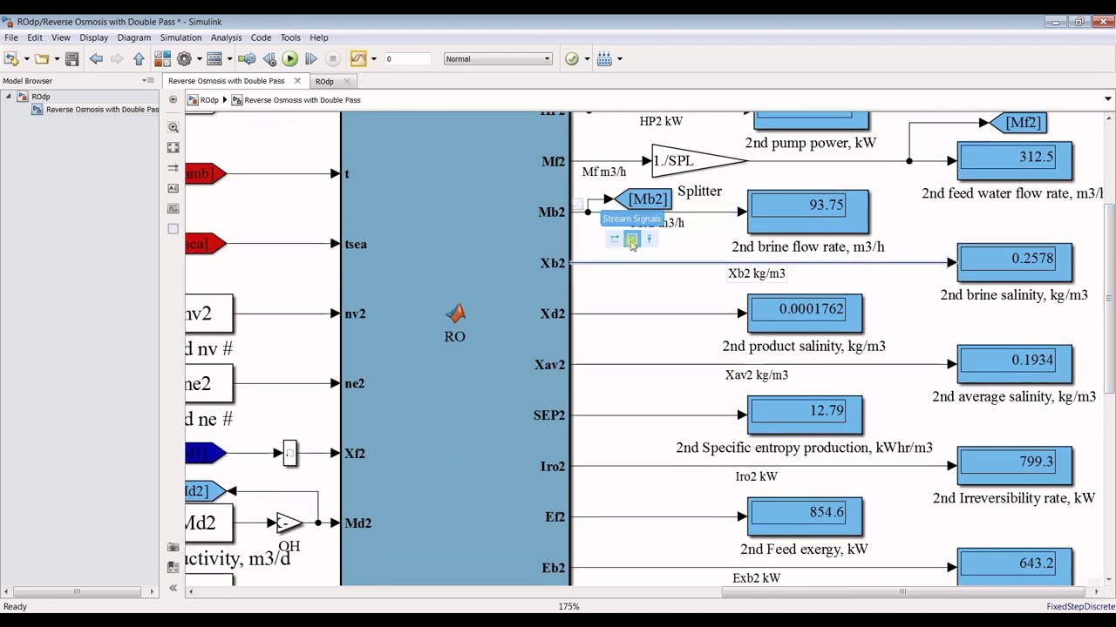
left_click(608, 364)
left_click_drag(1112, 339, 1112, 420)
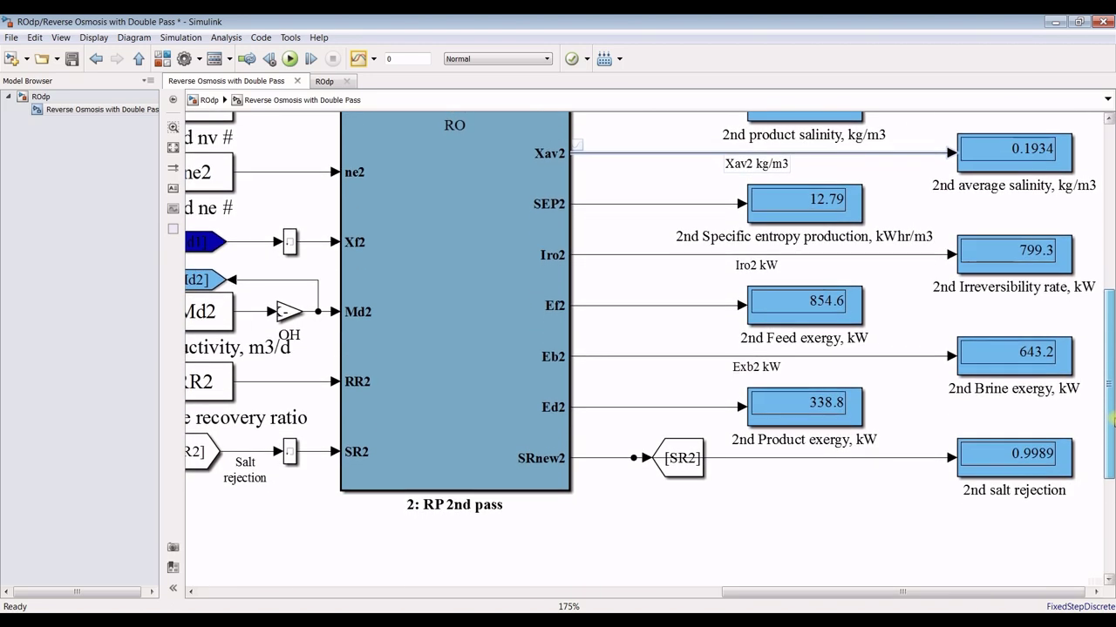
left_click(627, 255)
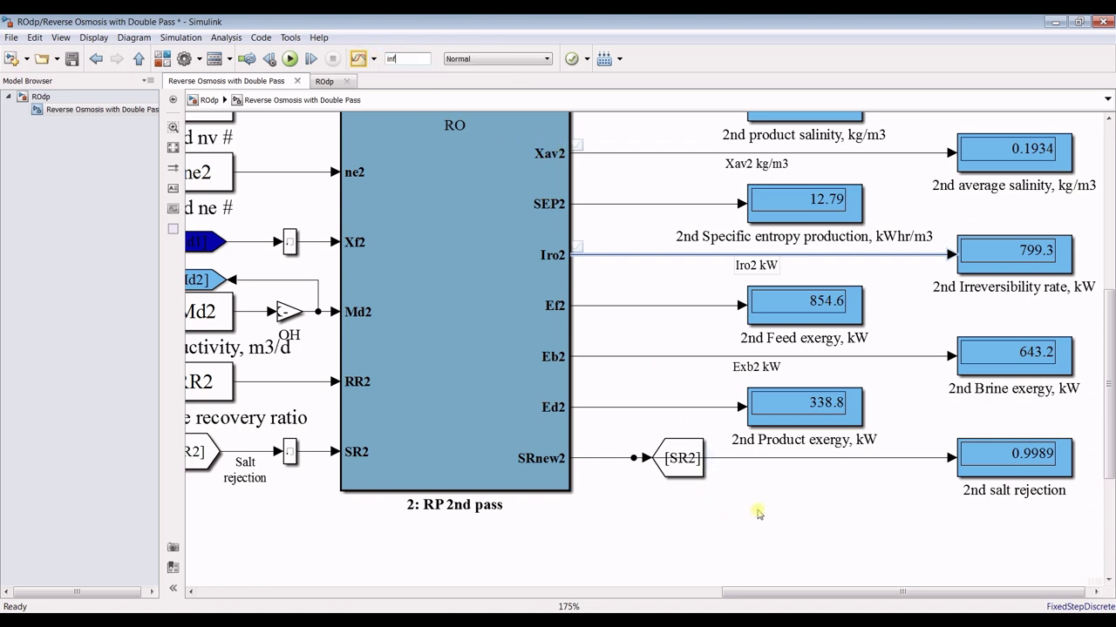
Save the model and stream the total pumps power load and total plant brine loss signals to the Data Inspector.
left_click(73, 58)
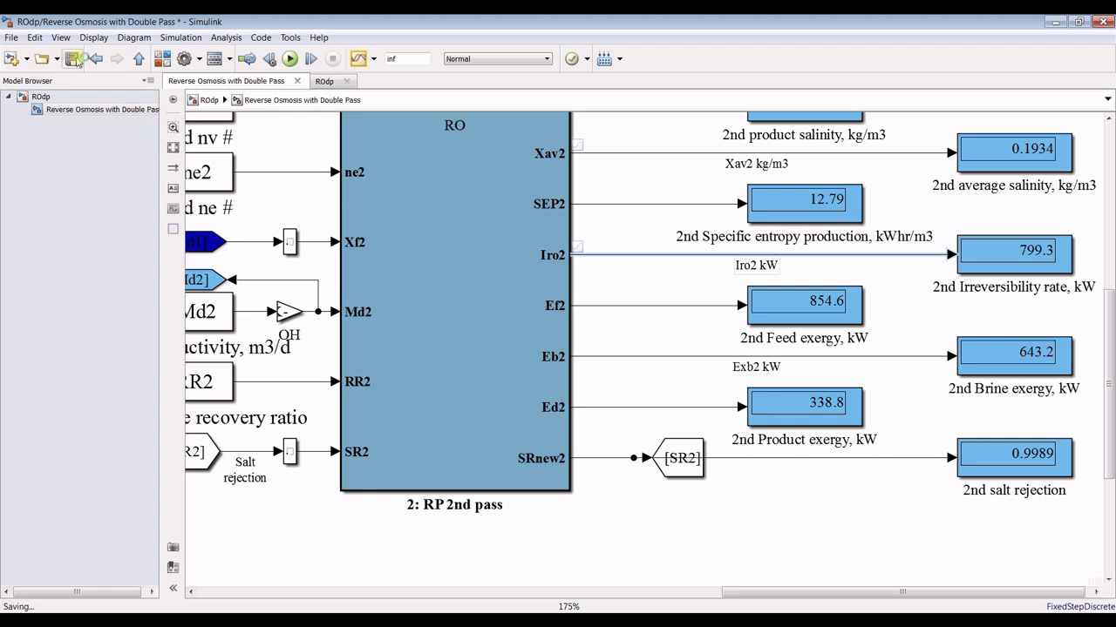
scroll(753, 567, "down", 3)
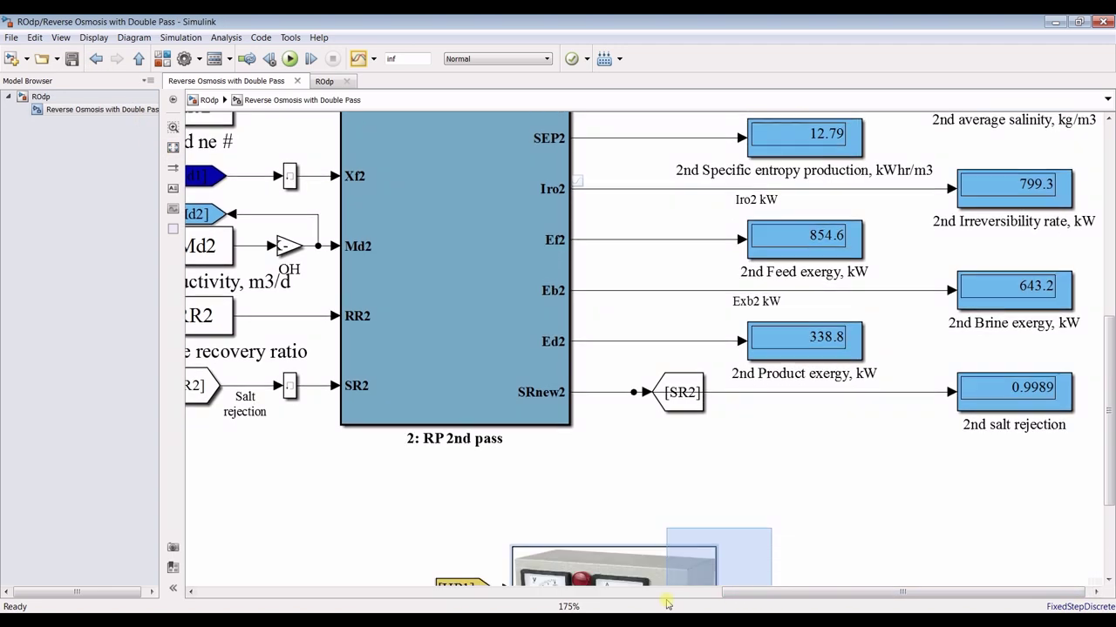
left_click(173, 147)
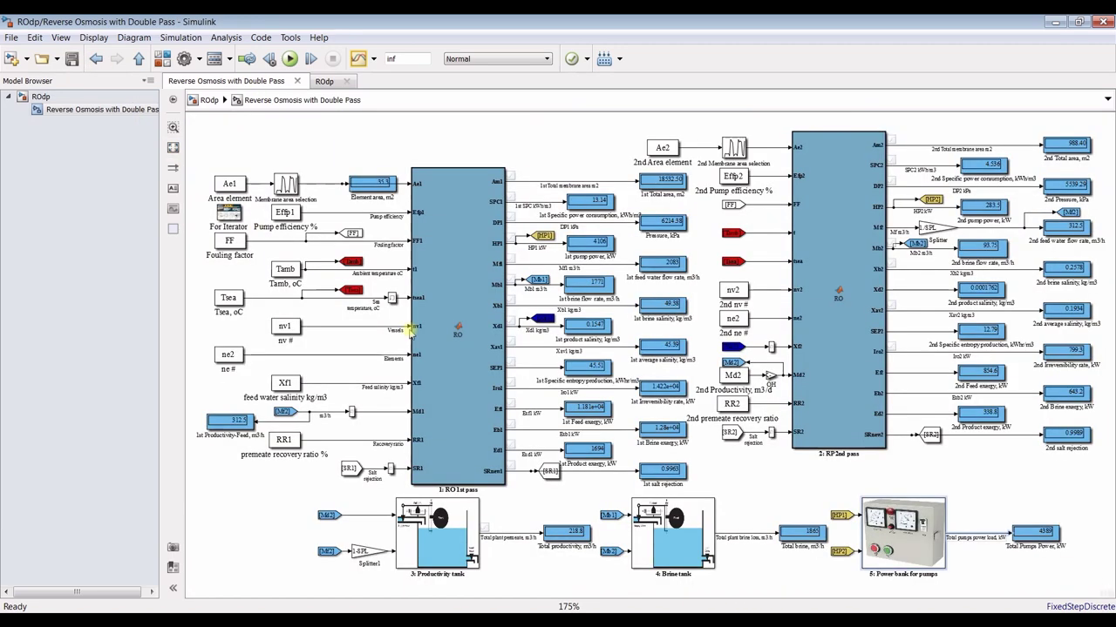
scroll(980, 523, "up", 3)
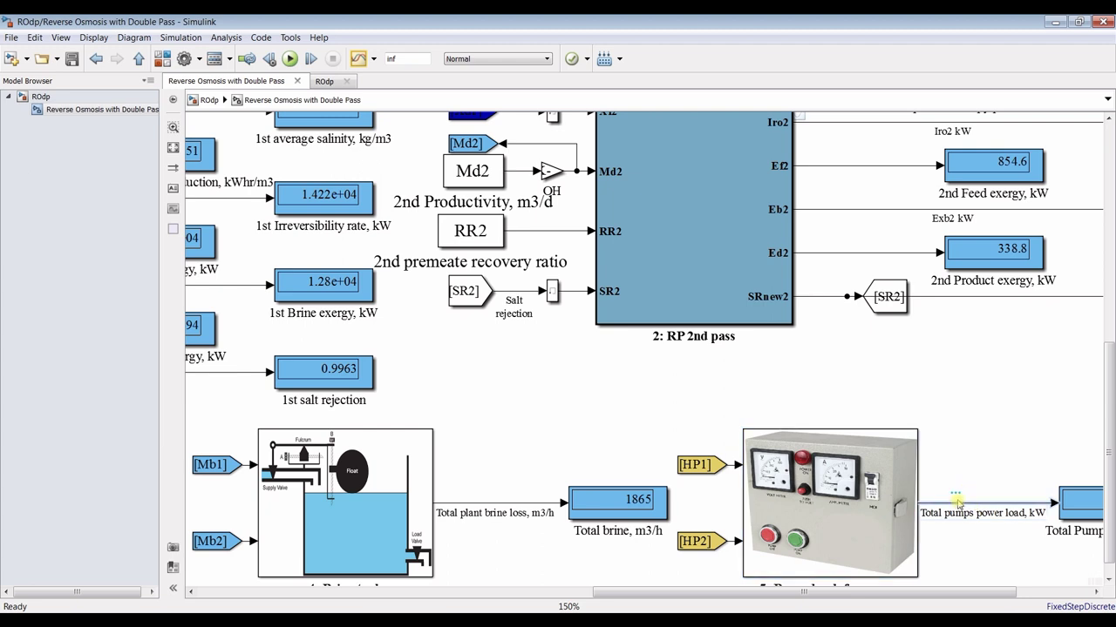
left_click(967, 459)
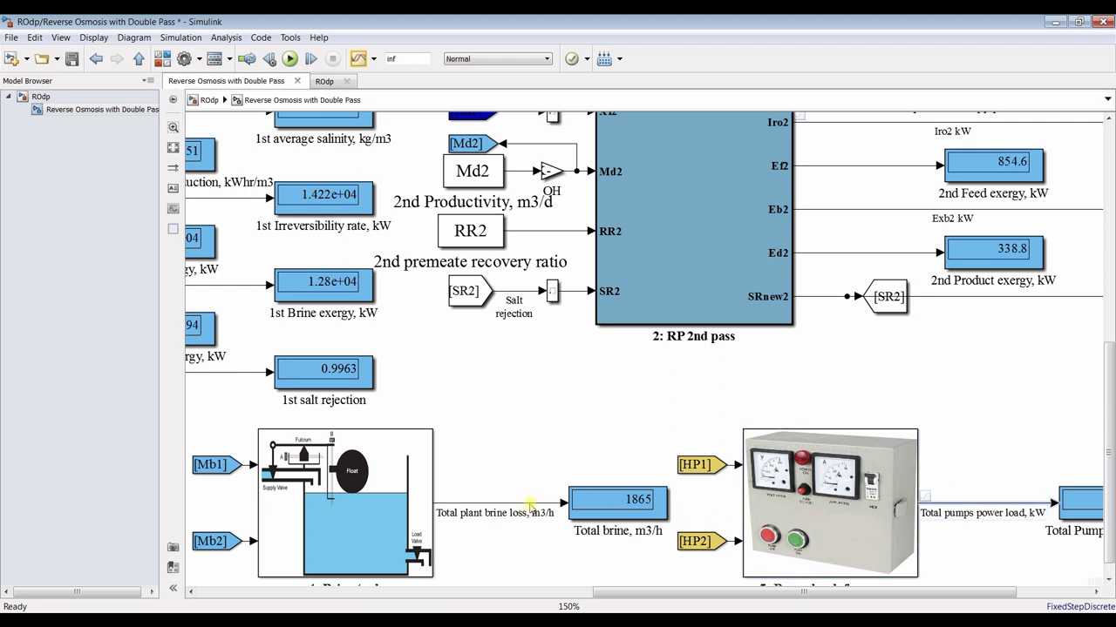
left_click(528, 458)
left_click_drag(622, 593, 219, 593)
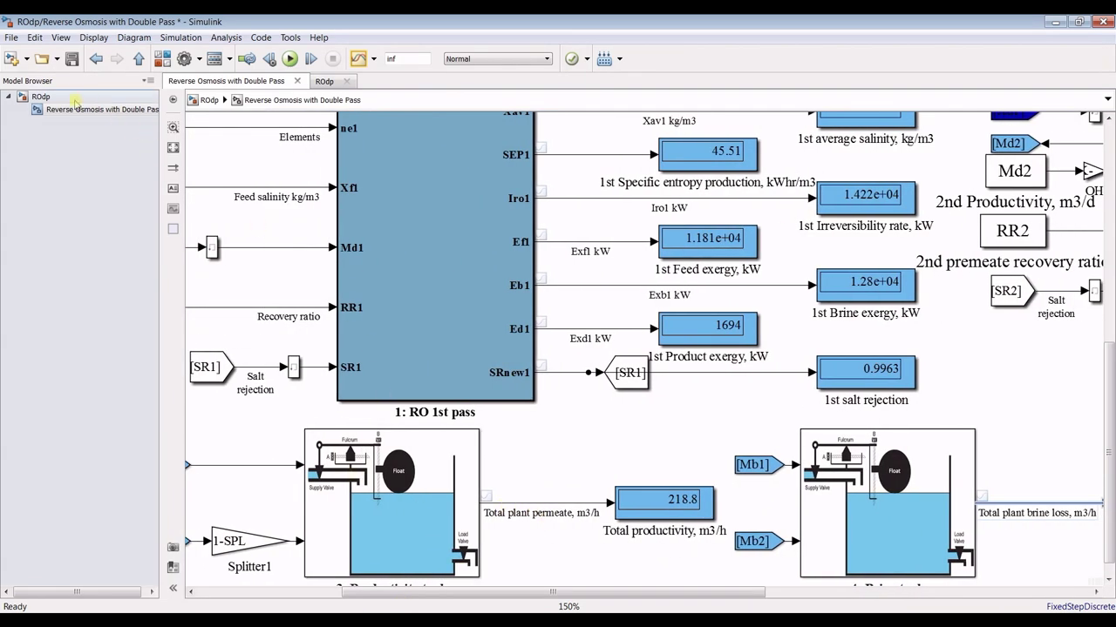
Run the double-pass model and bring up the main inputs of the Reverse Osmosis with Double Pass block beside the displays.
left_click(173, 148)
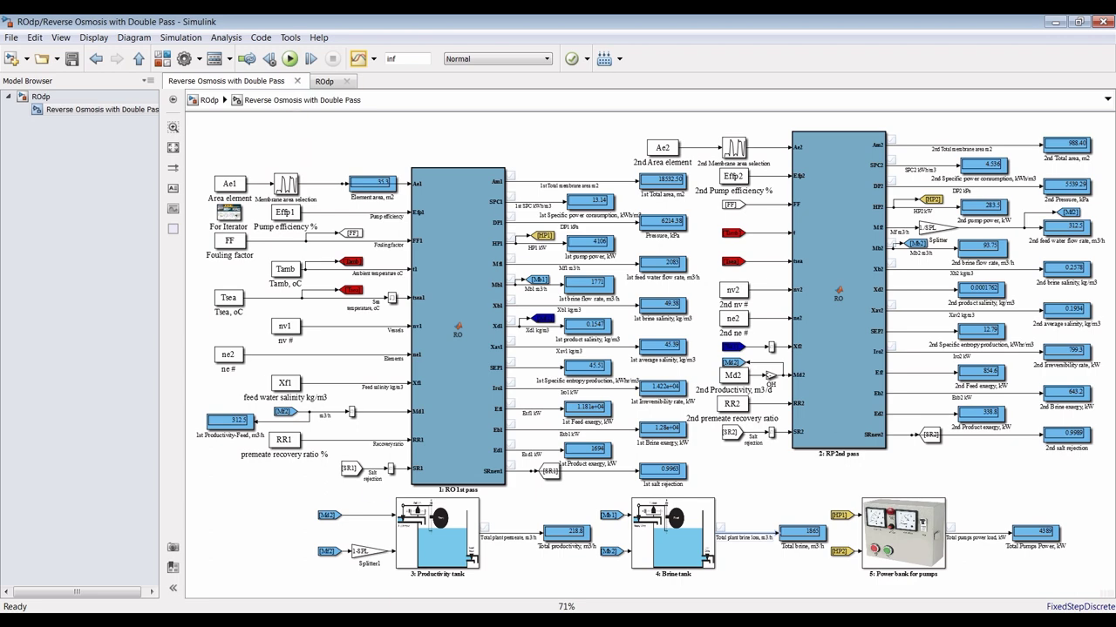
left_click(397, 596)
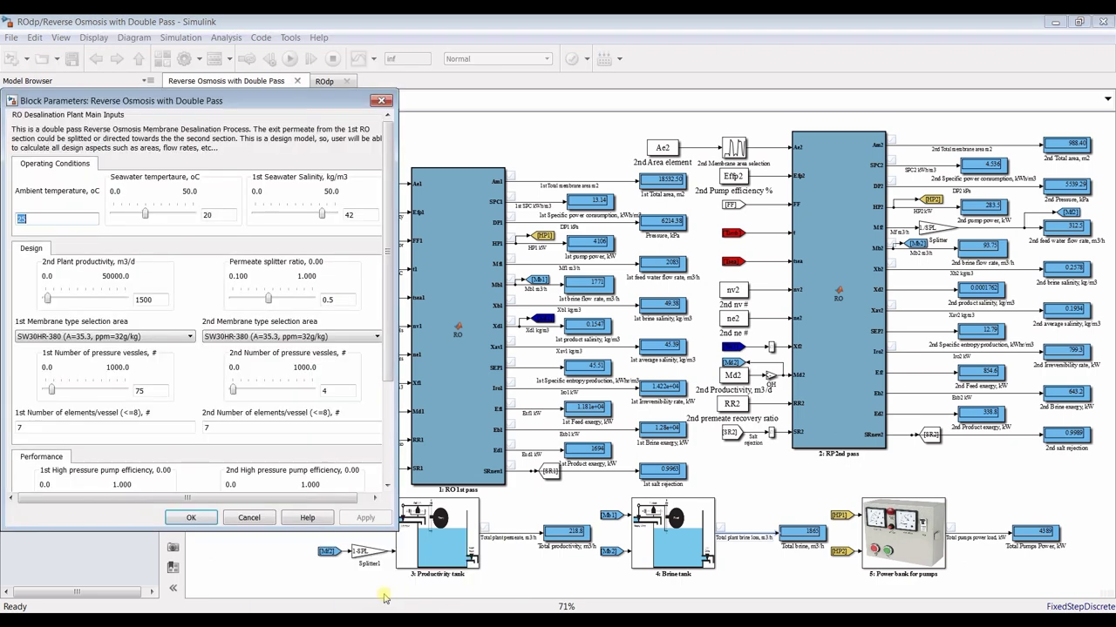
left_click(280, 84)
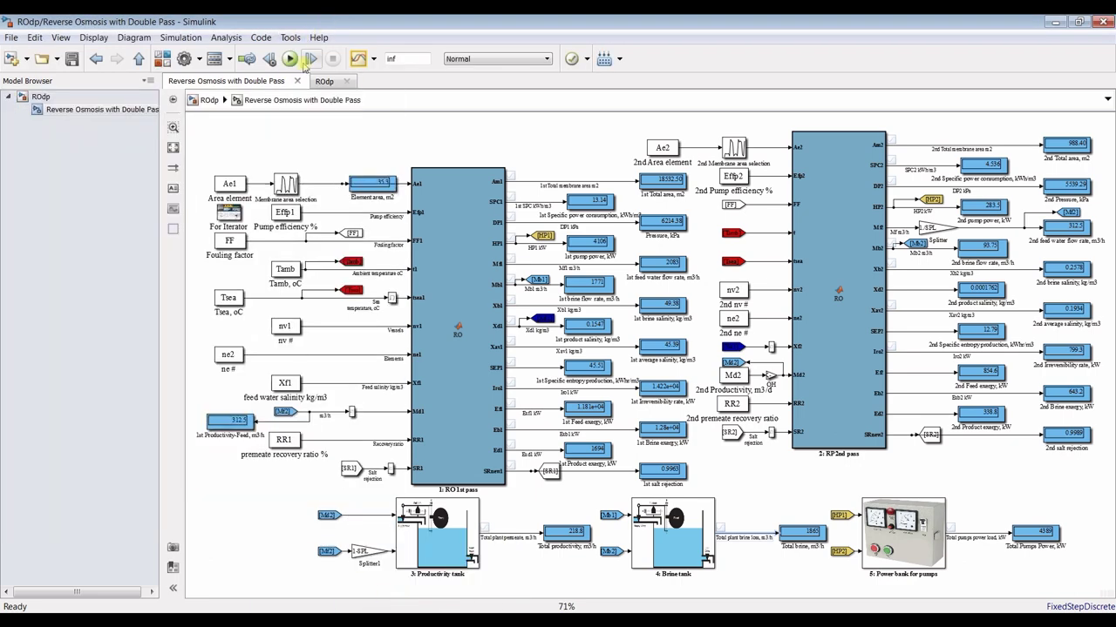
left_click(293, 60)
mouse_move(336, 593)
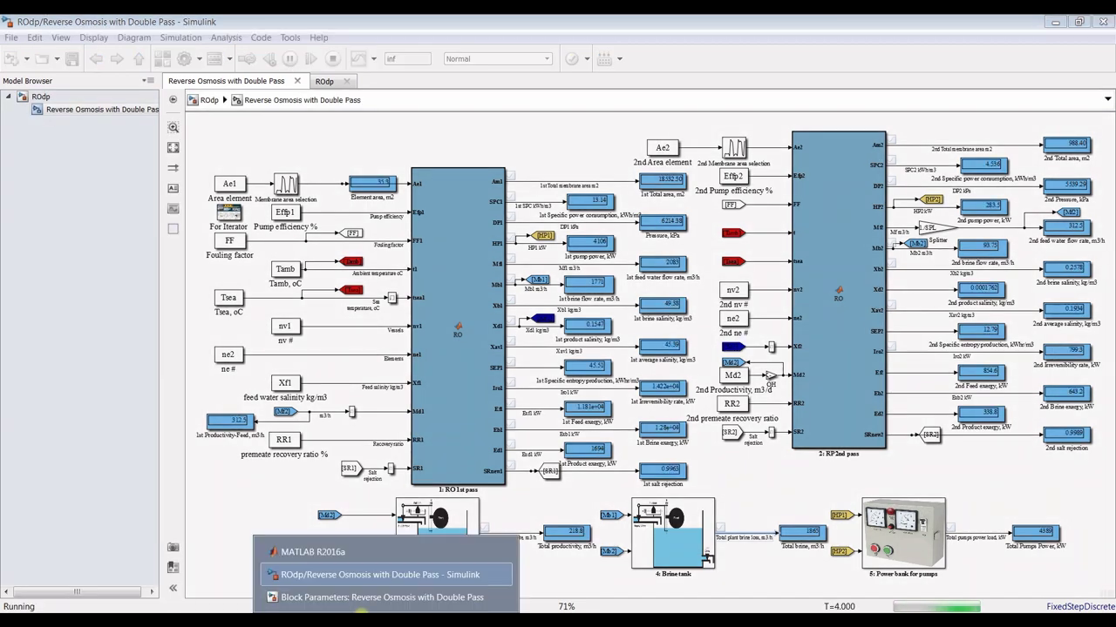
left_click(384, 599)
left_click_drag(161, 100, 260, 100)
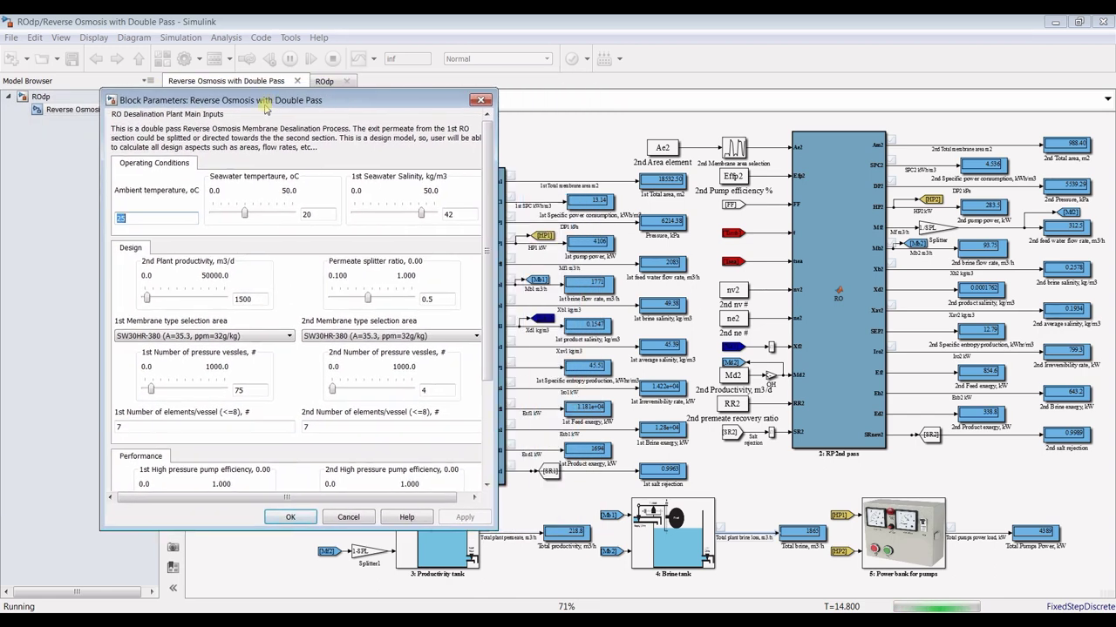
Set the 2nd plant productivity to 4000 m3/d and the 1st number of pressure vessels to 210 while the simulation runs.
left_click(147, 300)
key("Right")
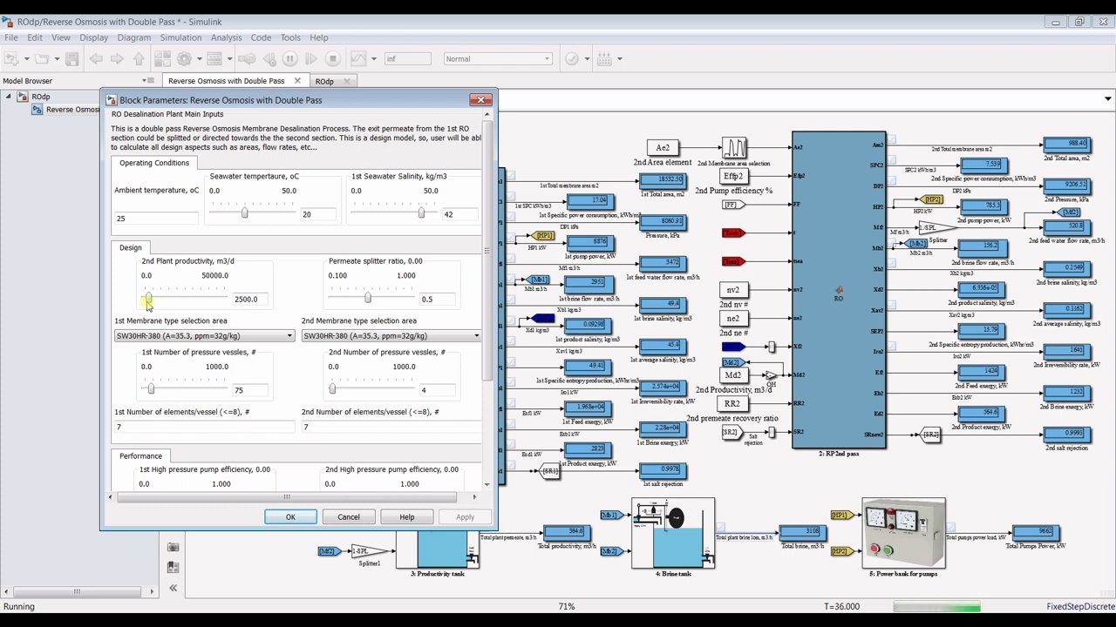
key("Right")
key("Right")
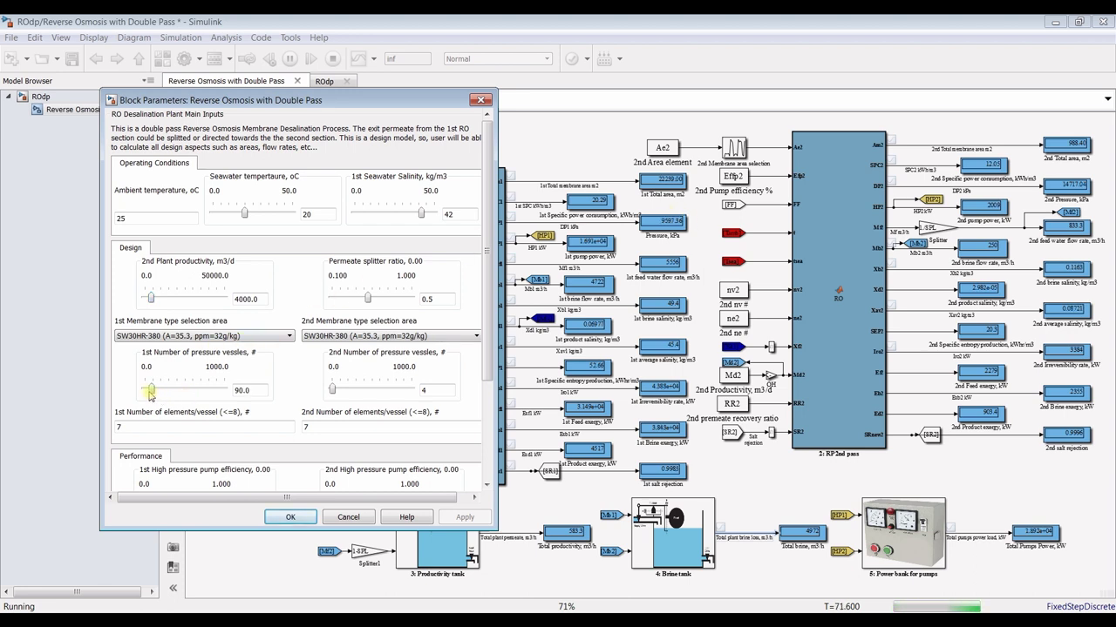
left_click_drag(150, 394, 150, 394)
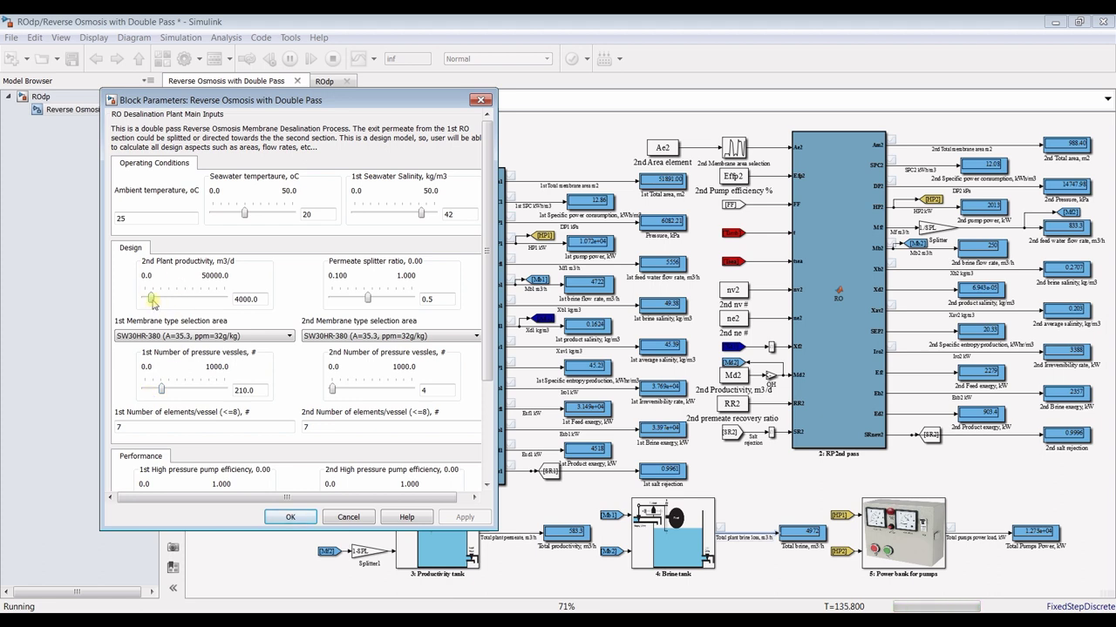
Raise the 2nd plant productivity to 10000 m3/d.
left_click_drag(152, 300, 153, 301)
left_click_drag(152, 301, 153, 301)
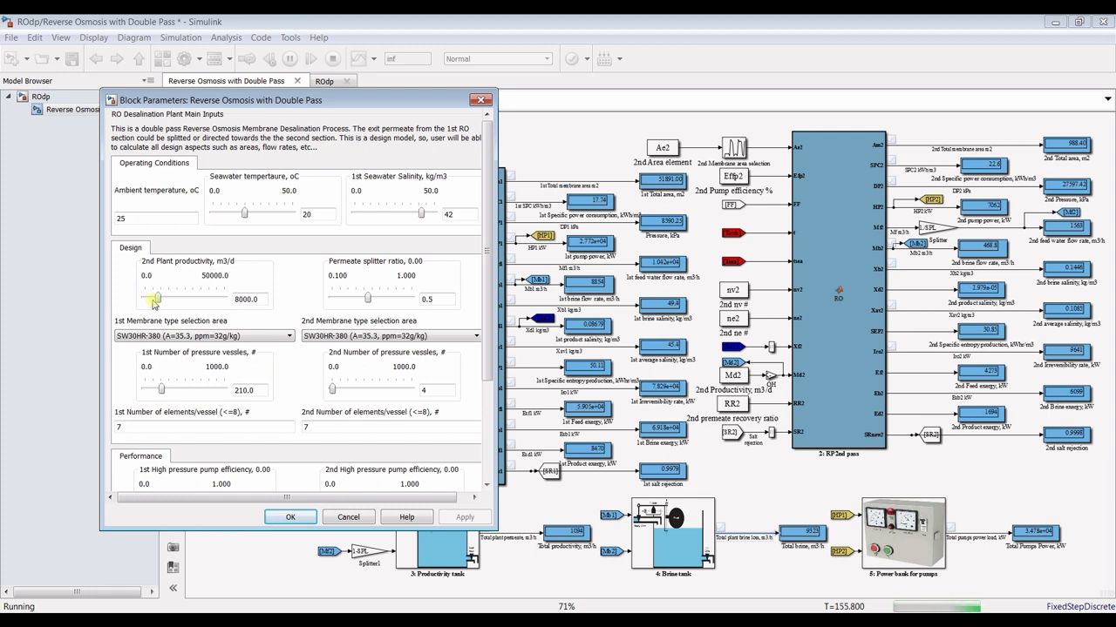
left_click_drag(153, 302, 152, 302)
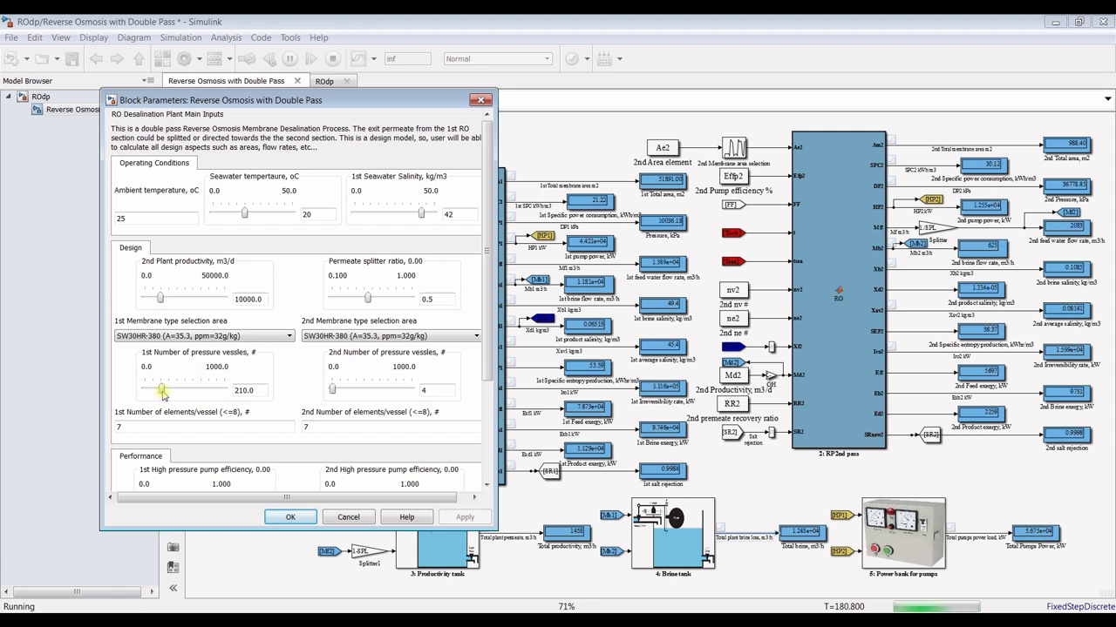
Increase the 1st number of pressure vessels gradually to 410 and set the 2nd number of pressure vessels to 20.
left_click_drag(162, 393, 163, 394)
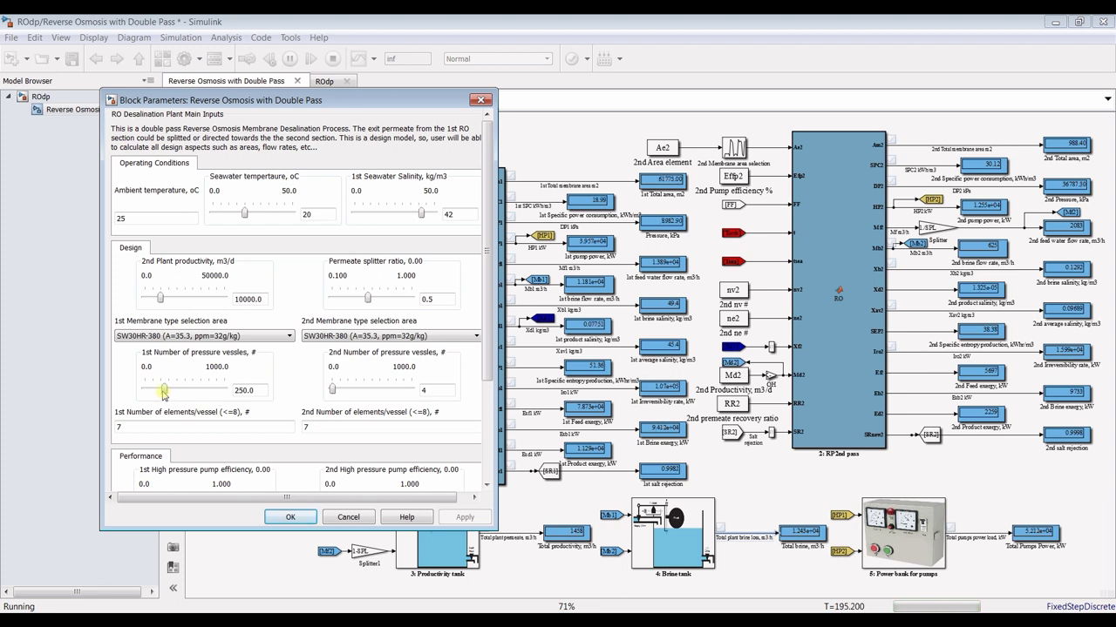
left_click_drag(162, 394, 163, 395)
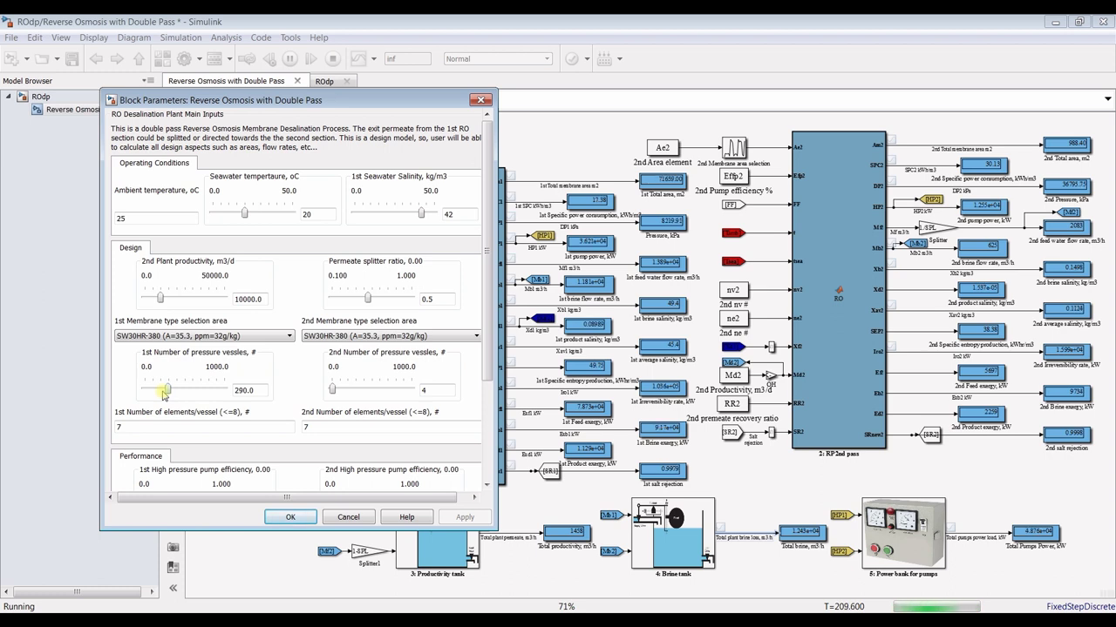
key("Right")
key("Right")
key("Right")
key("Right")
key("Right")
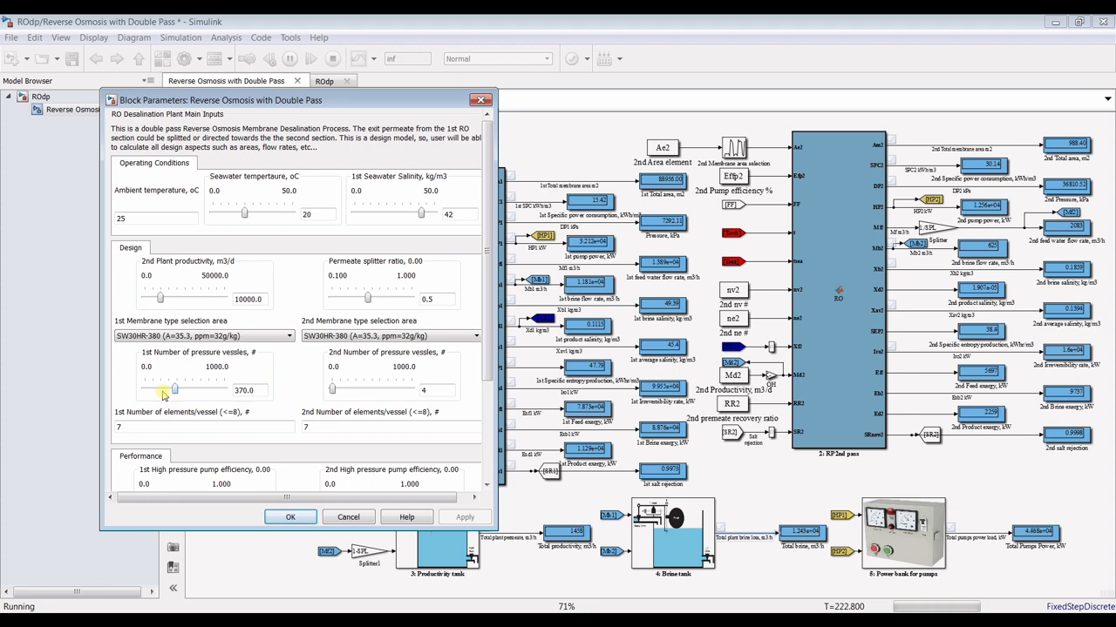
key("Right")
key("Right")
key("Right")
key("Right")
key("Right")
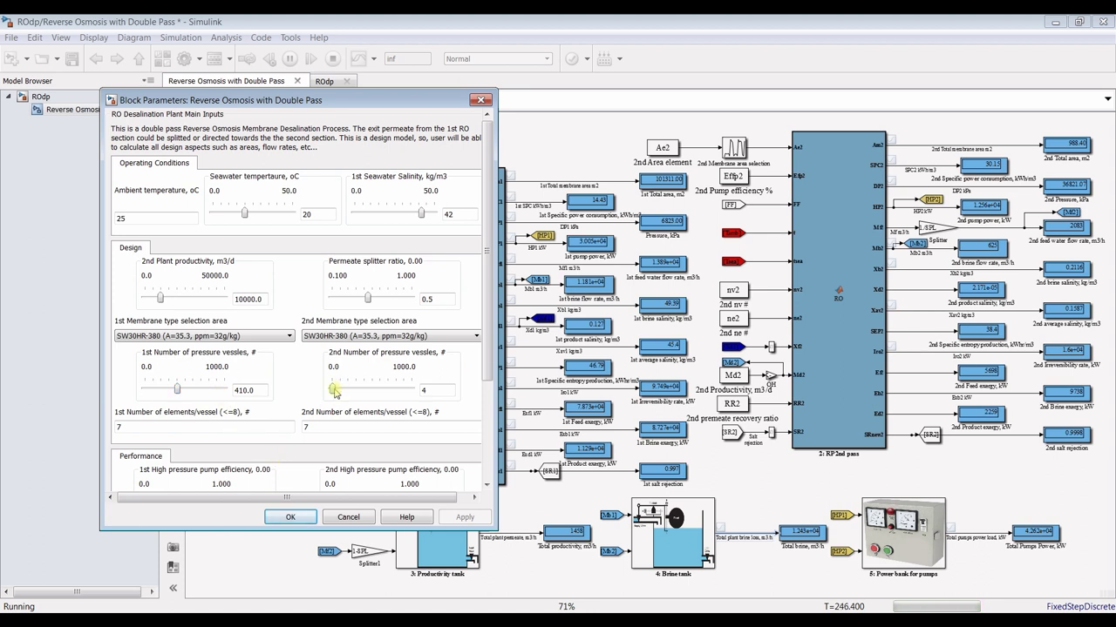
key("Right")
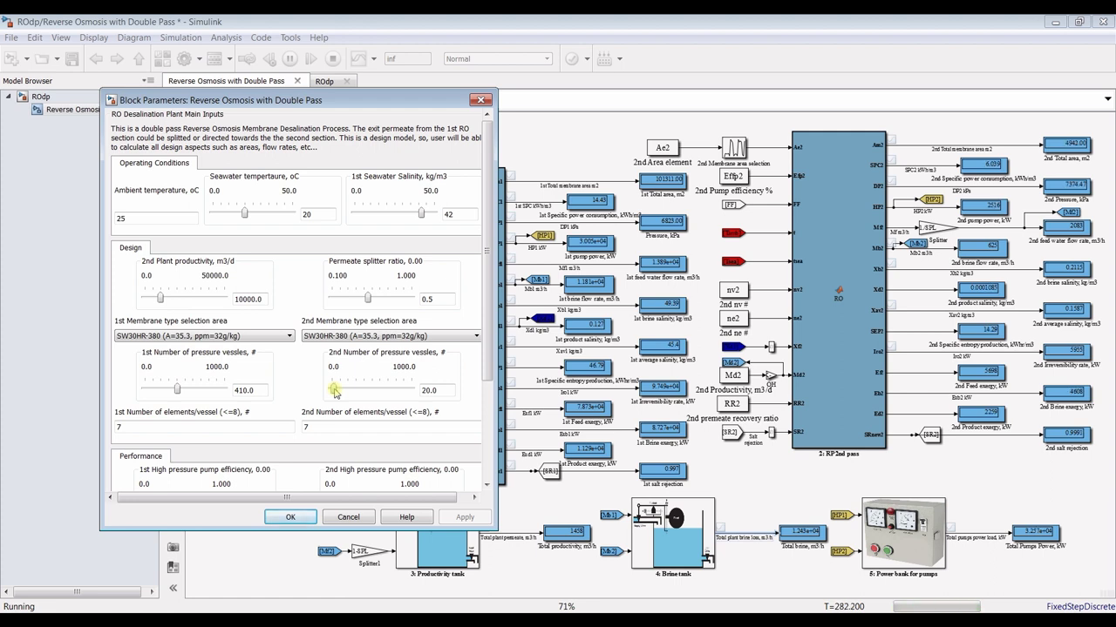
Raise the permeate splitter ratio gradually to 1.000 in the Design inputs.
left_click_drag(488, 361, 485, 392)
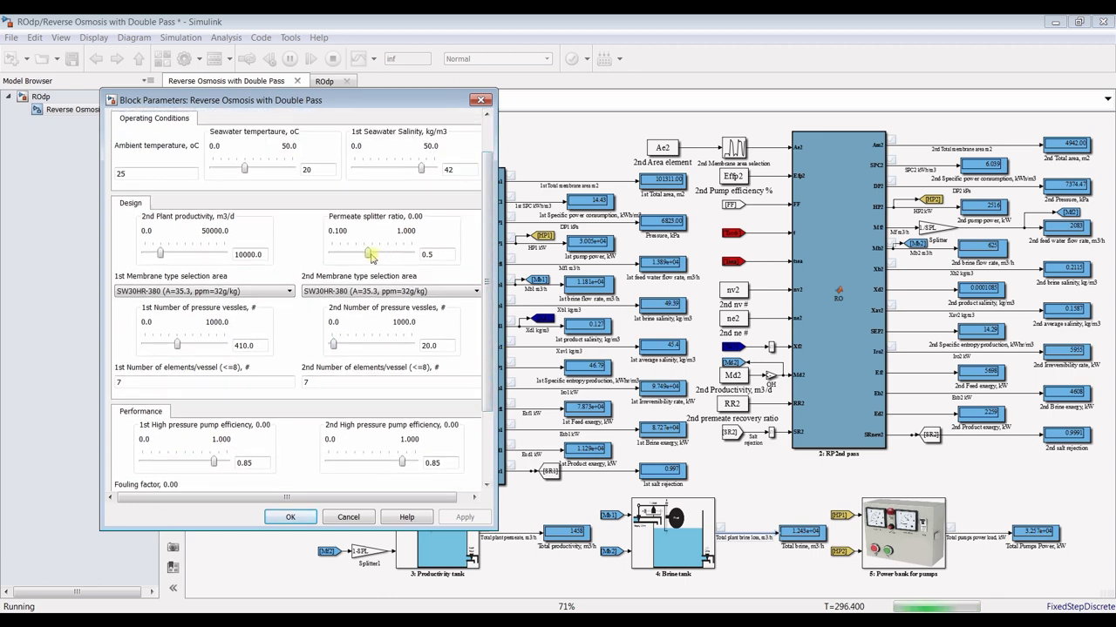
left_click_drag(369, 254, 368, 257)
key("Right")
key("Right")
key("Right")
key("Right")
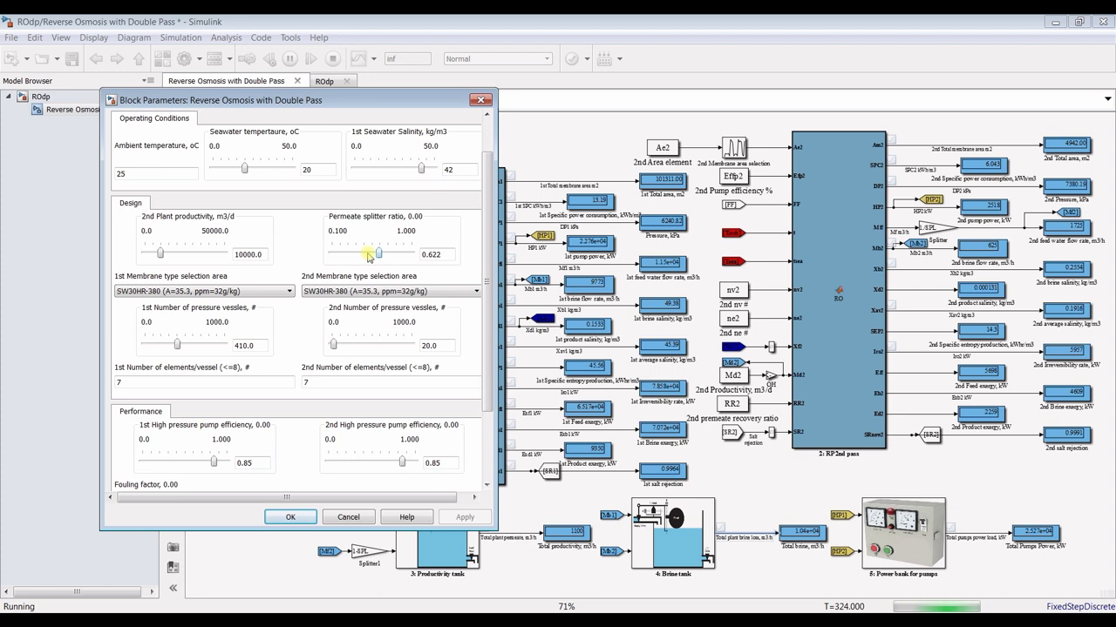
key("Right")
key("Right")
key("Right")
key("Right")
key("Right")
key("Right")
key("Right")
key("Right")
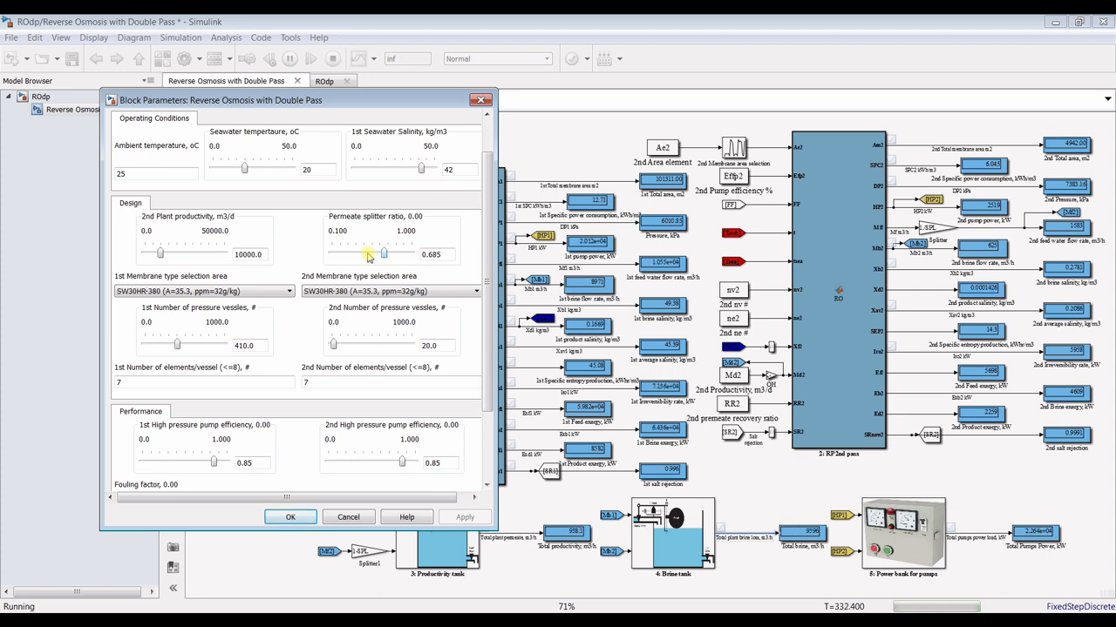
key("Right")
key("Right")
key("Right")
key("Right")
key("Right")
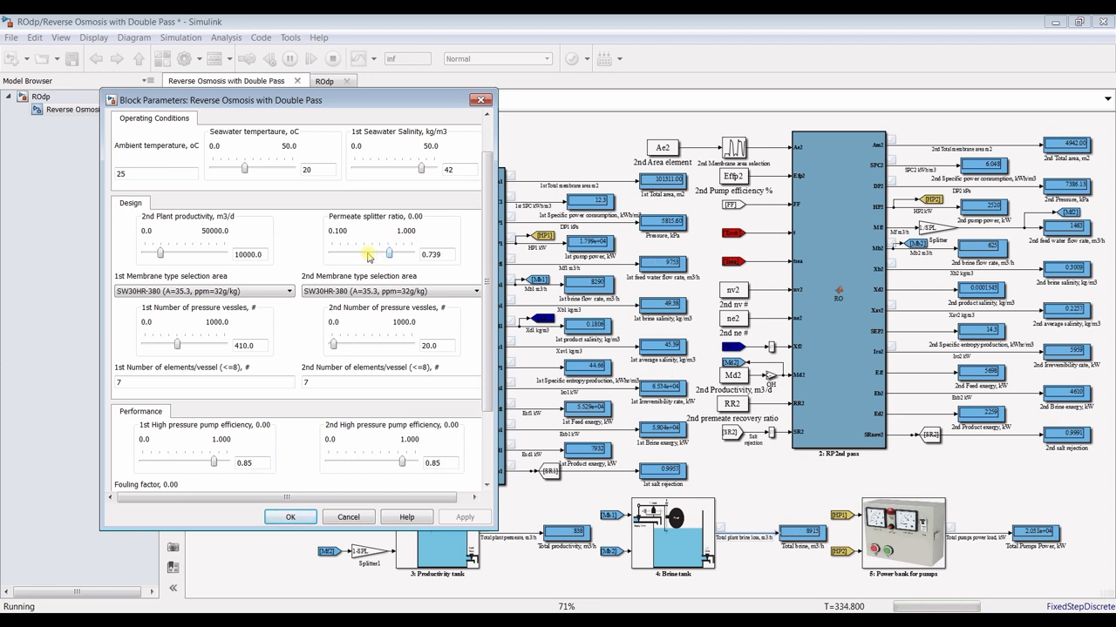
key("Right")
key("Right")
key("Right")
key("Right")
key("Right")
key("Right")
key("Right")
key("Right")
key("Right")
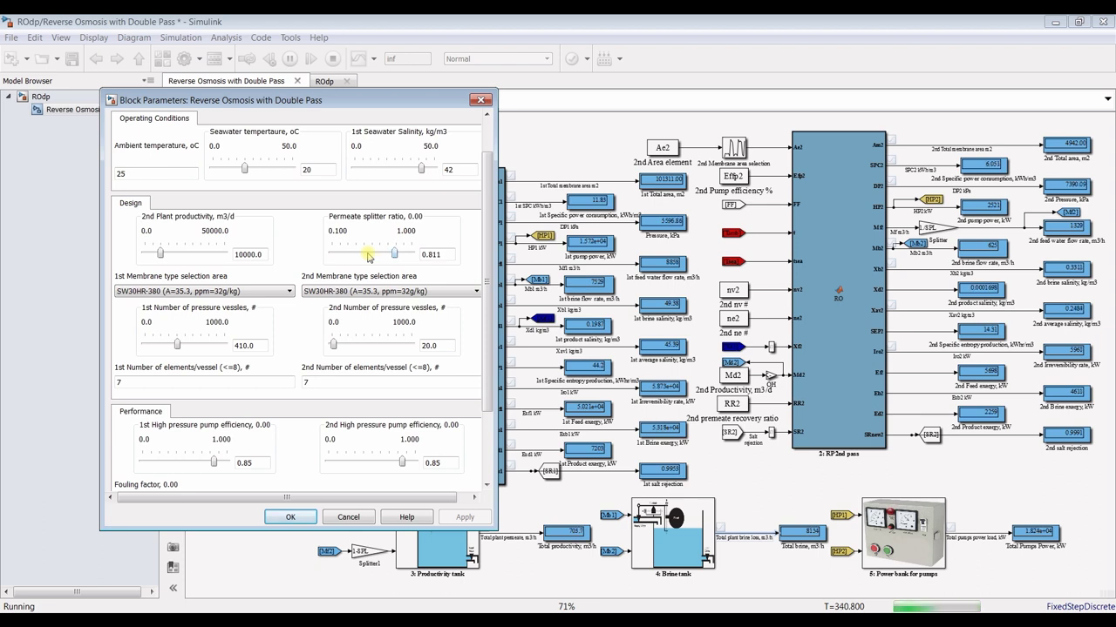
key("Right")
key("Right")
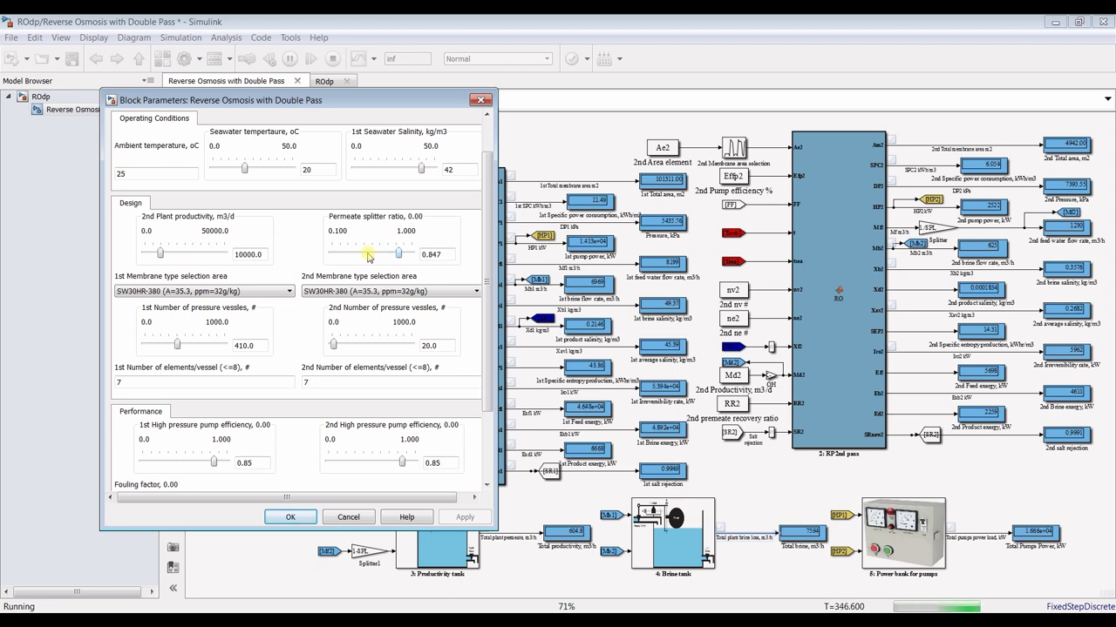
key("Right")
key("Right")
key("Right")
key("Right")
key("Right")
key("Right")
key("Right")
key("Right")
key("Right")
key("Right")
key("Right")
key("Right")
key("Right")
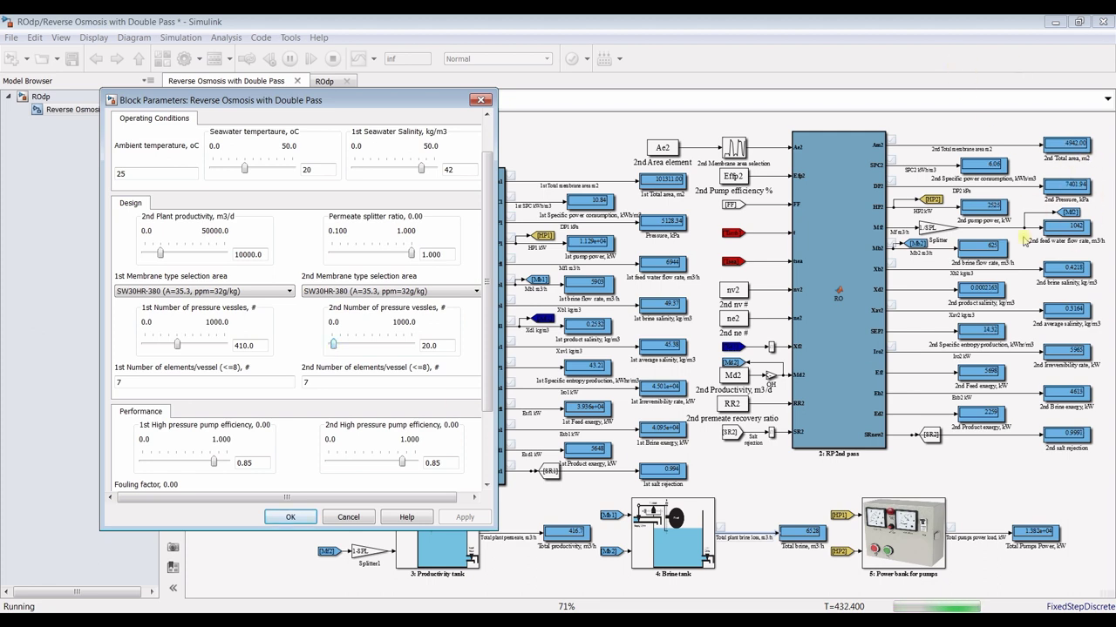
Lower the 2nd recovery ratio gradually to 0.300 and accept the block parameters.
scroll(475, 418, "down", 4)
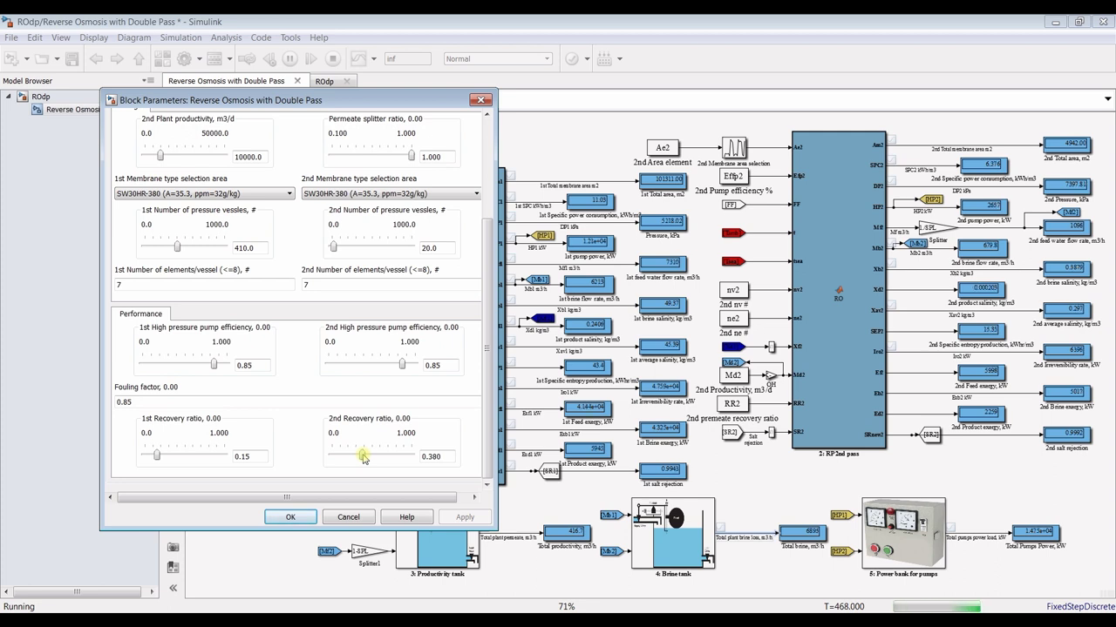
key("Left")
key("Left")
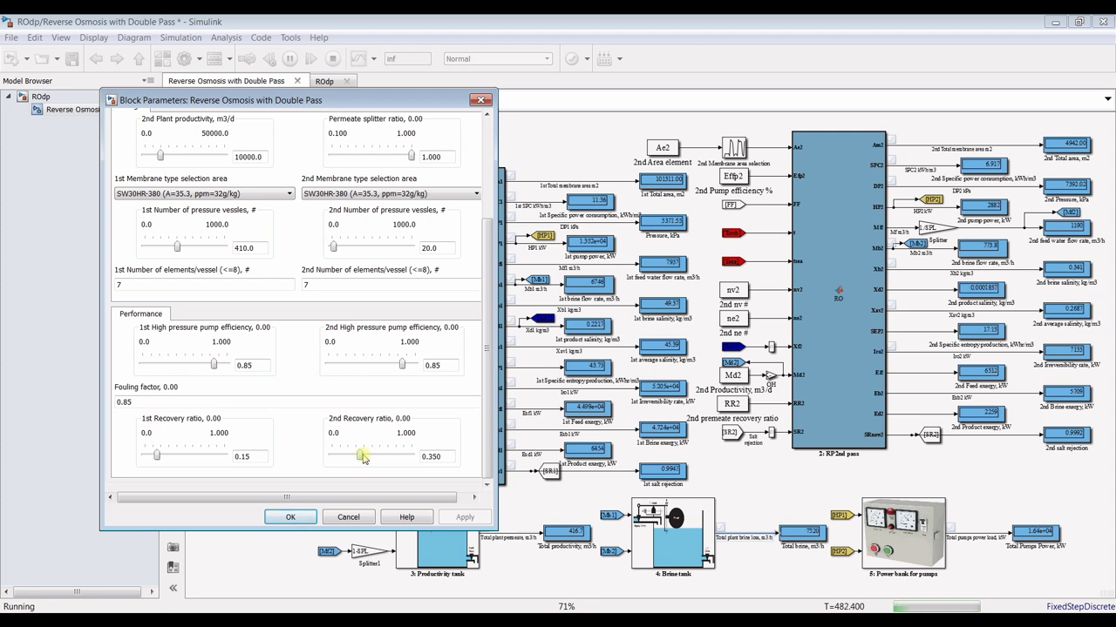
key("Left")
key("Left")
key("Left")
key("Left")
key("Left")
key("Left")
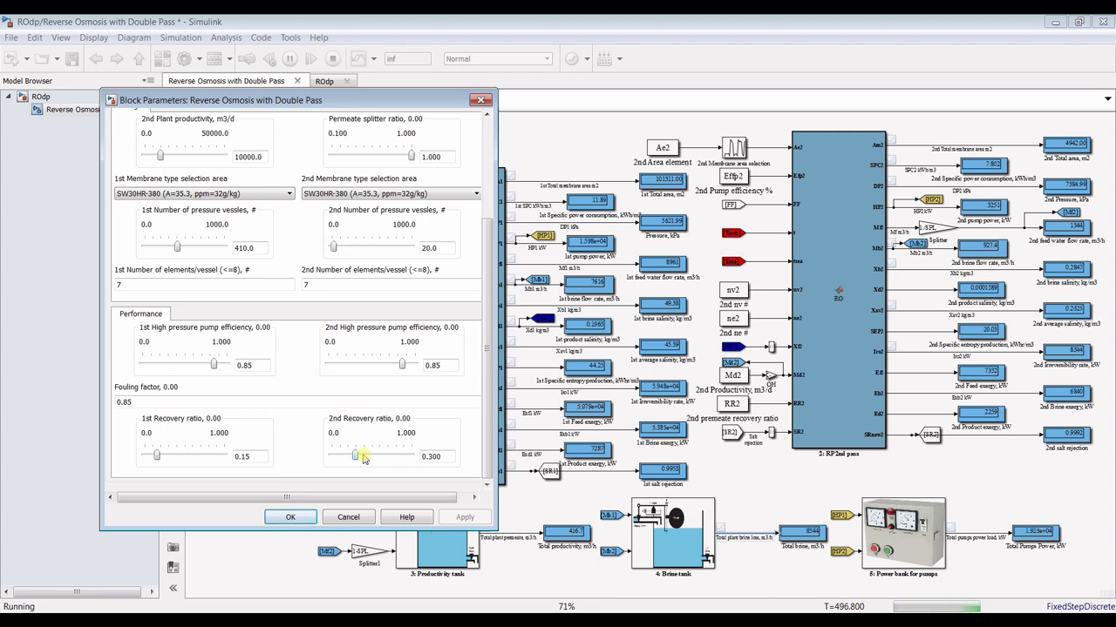
key("Right")
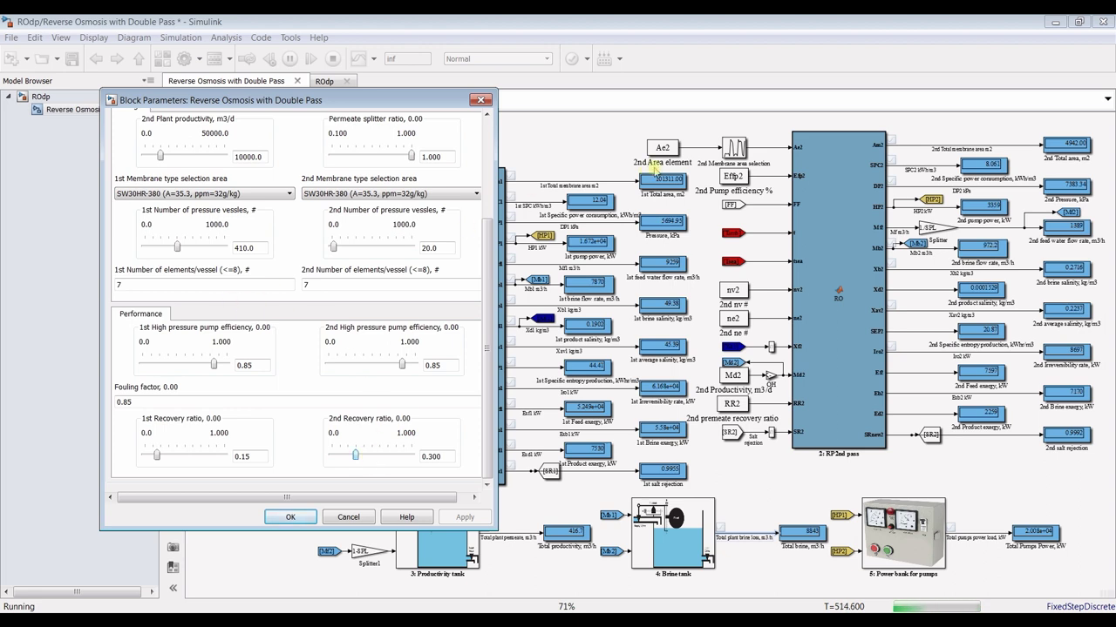
left_click(291, 517)
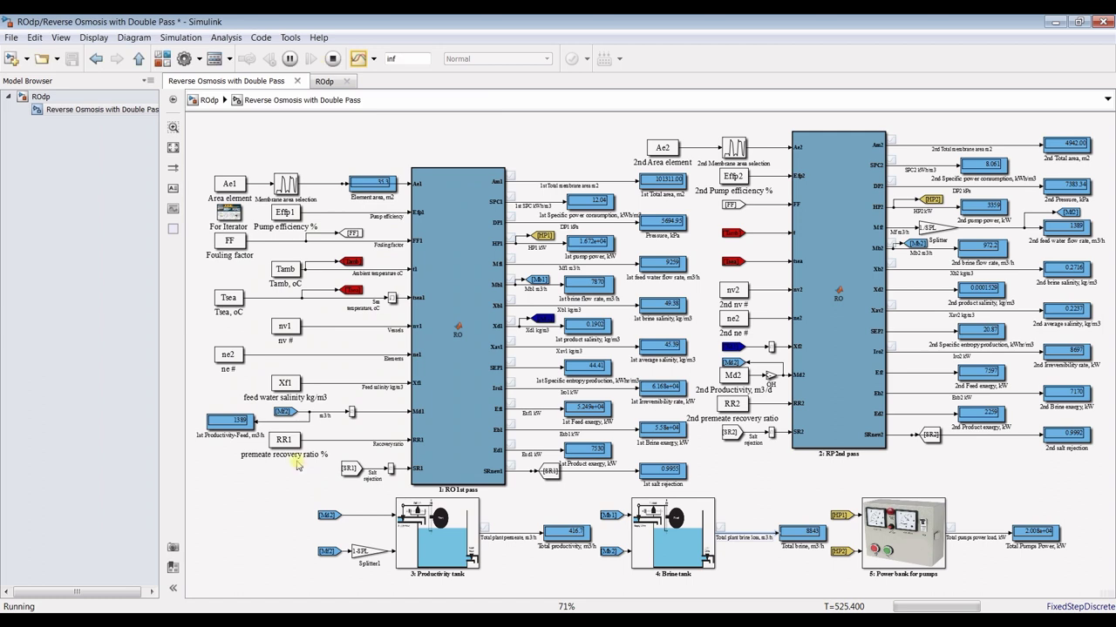
Stop the simulation and open the Simulation Data Inspector to review the streamed runs.
left_click(332, 58)
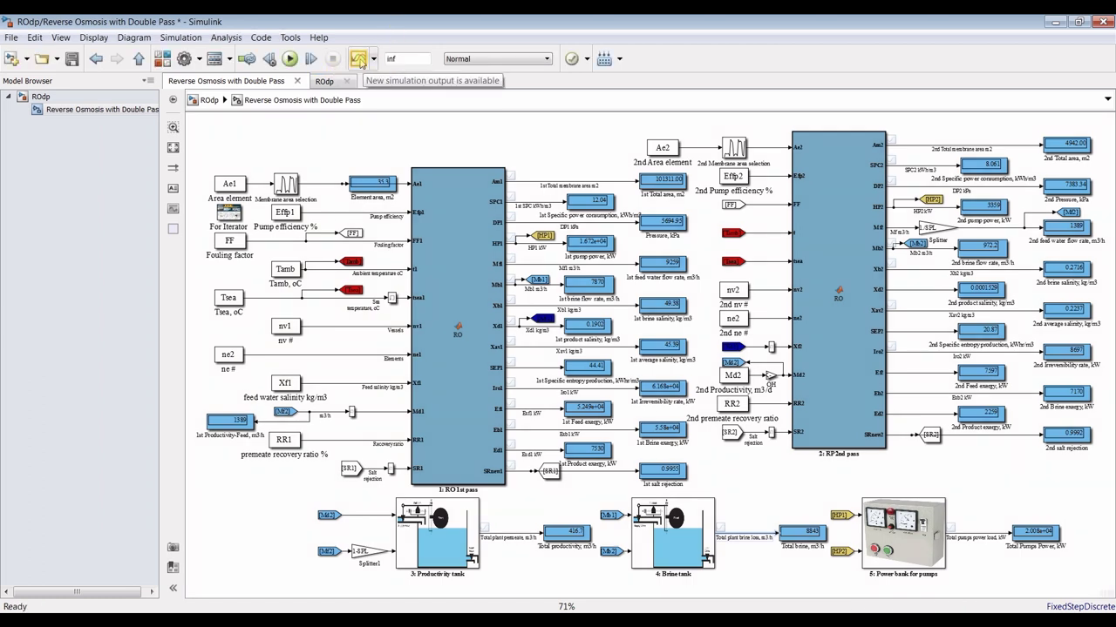
left_click(360, 59)
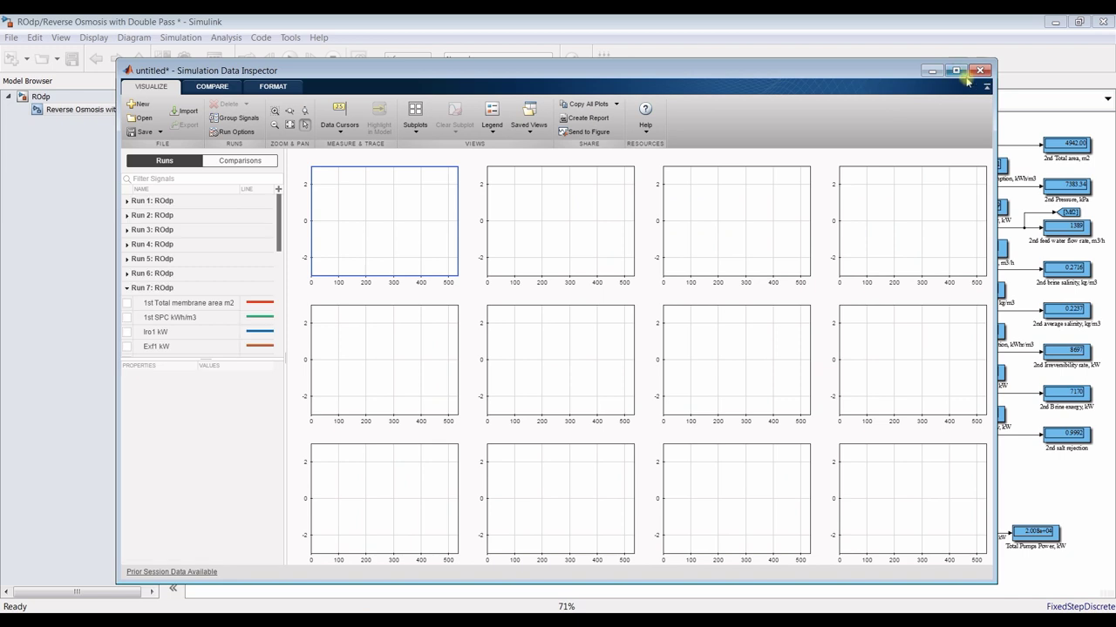
Maximize the inspector window, enlarge the signal list and plot Run 7's 1st Total membrane area m2 in the first subplot.
left_click(956, 71)
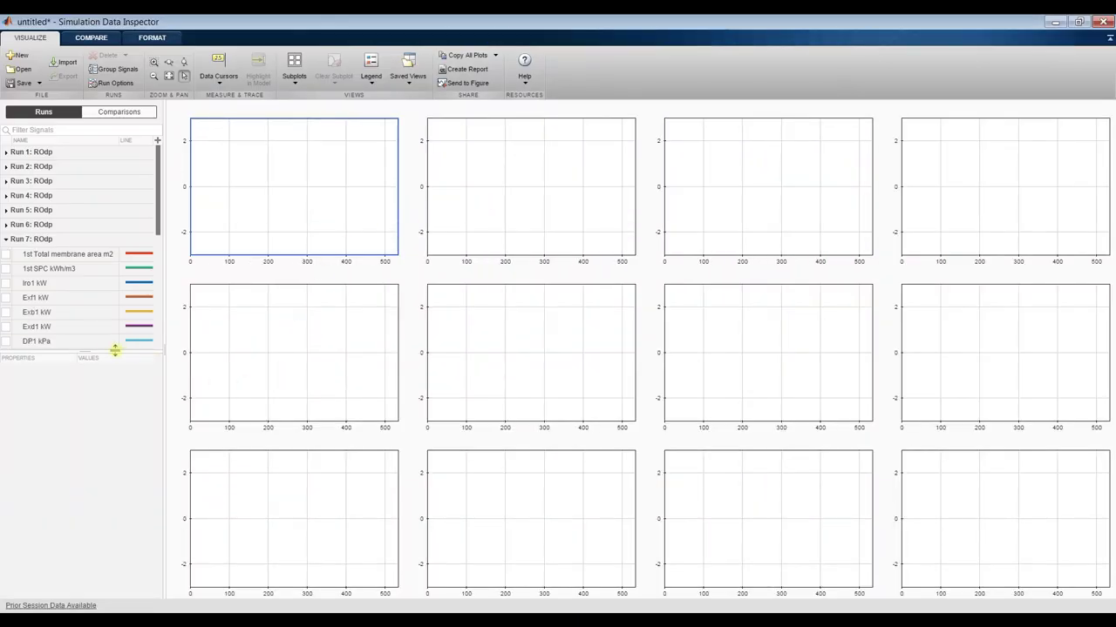
left_click_drag(96, 351, 95, 596)
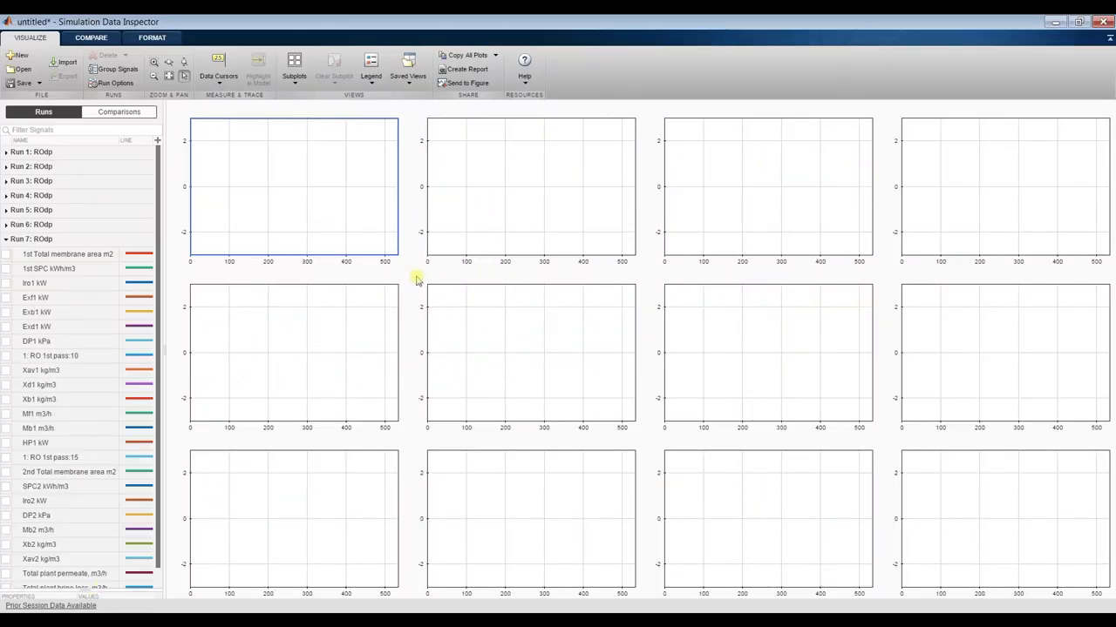
left_click(7, 254)
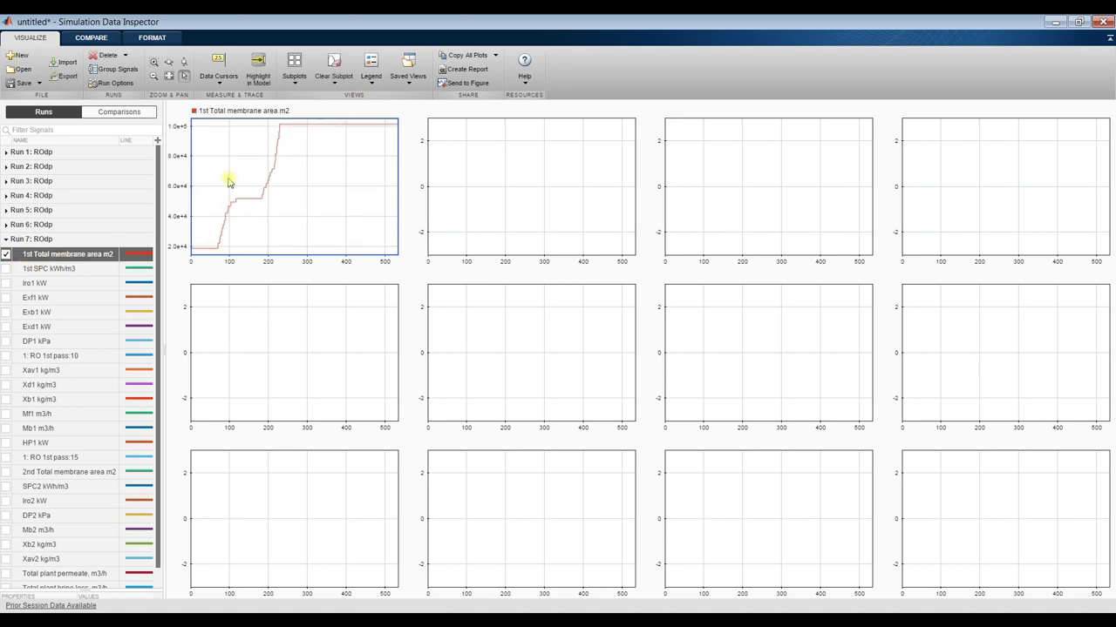
Plot Run 7's 1st SPC kWh/m3 and SPC2 kWh/m3 signals together in the second subplot of the first row.
left_click(563, 184)
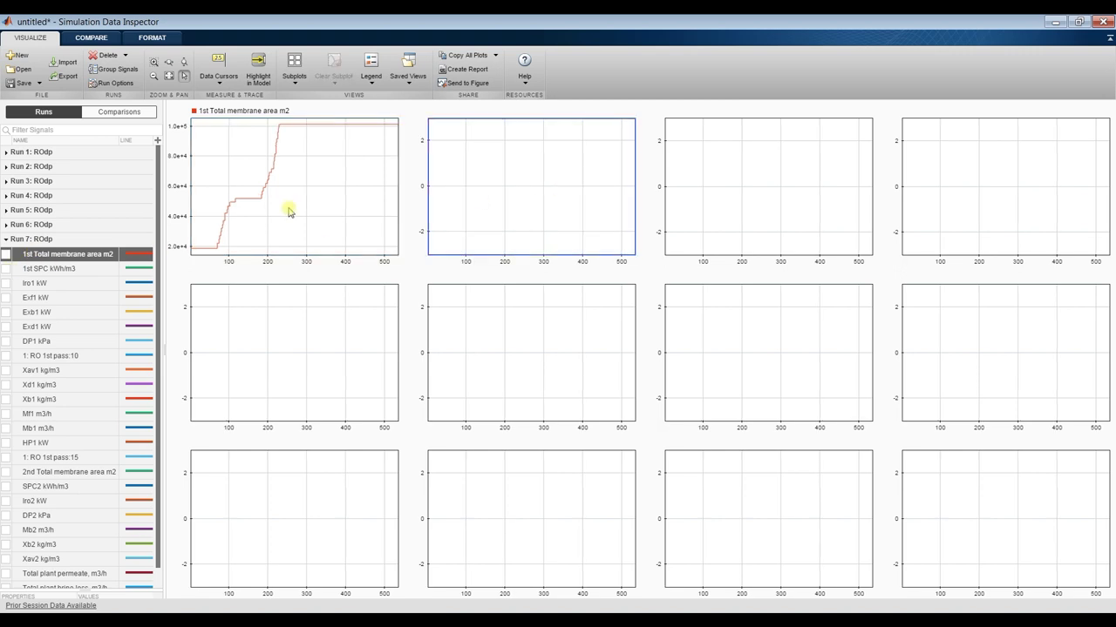
left_click(6, 269)
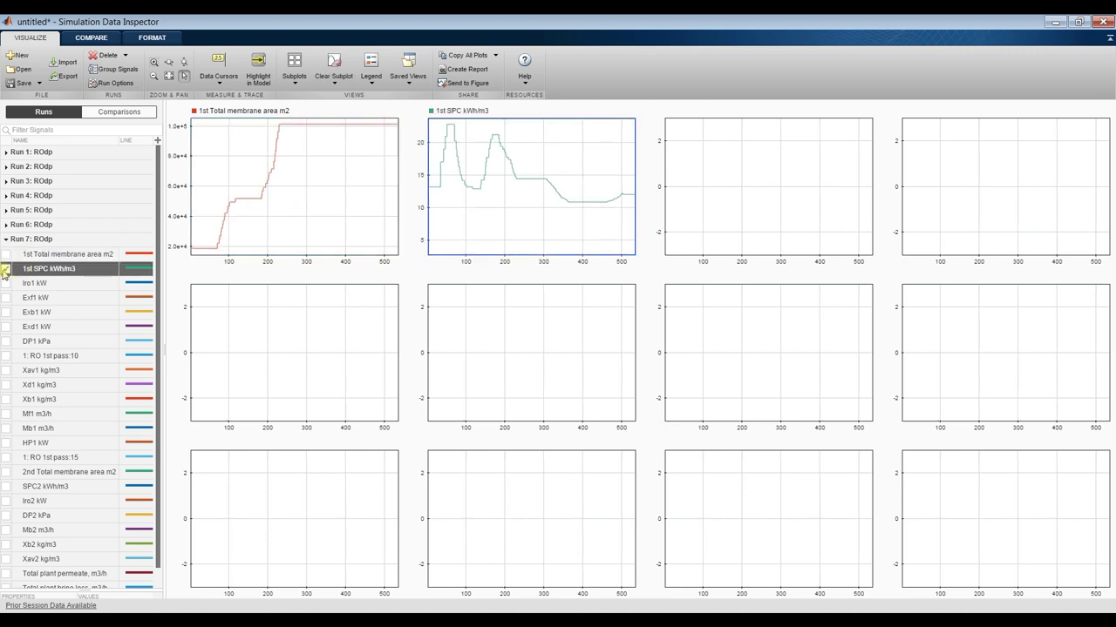
scroll(39, 376, "down", 1)
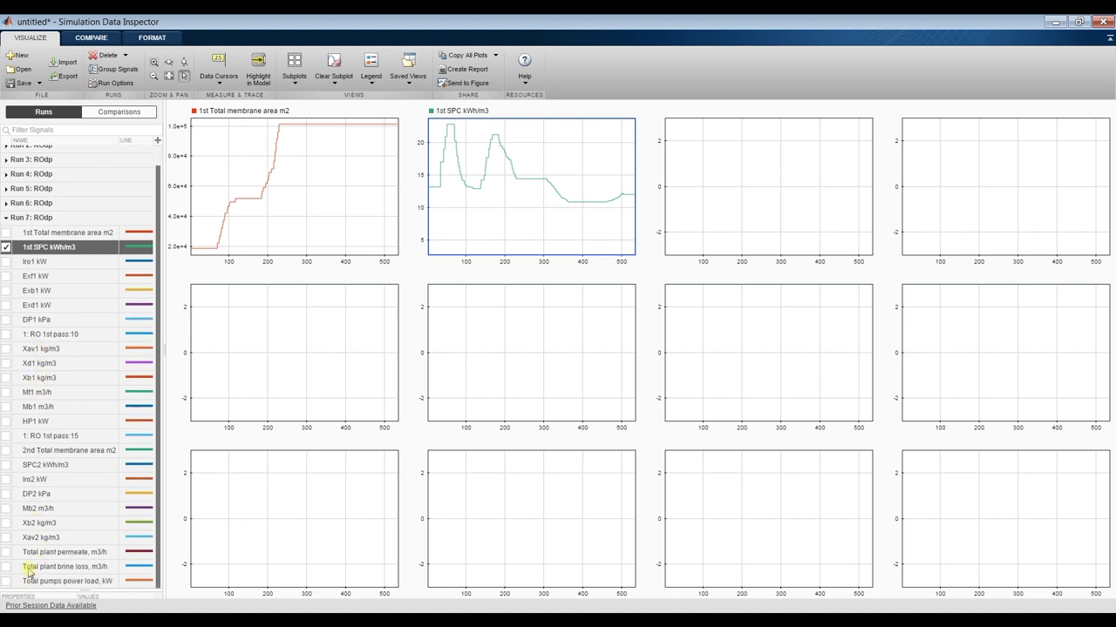
left_click(7, 467)
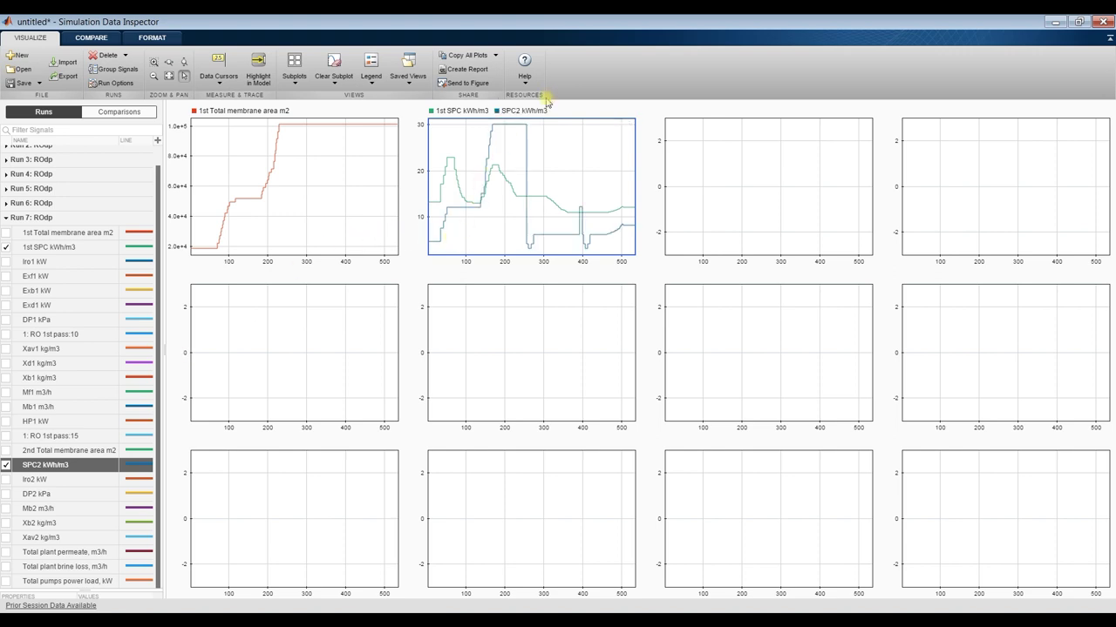
Plot Run 7's DP1 kPa and DP2 kPa signals together in the third subplot of the first row.
left_click(747, 185)
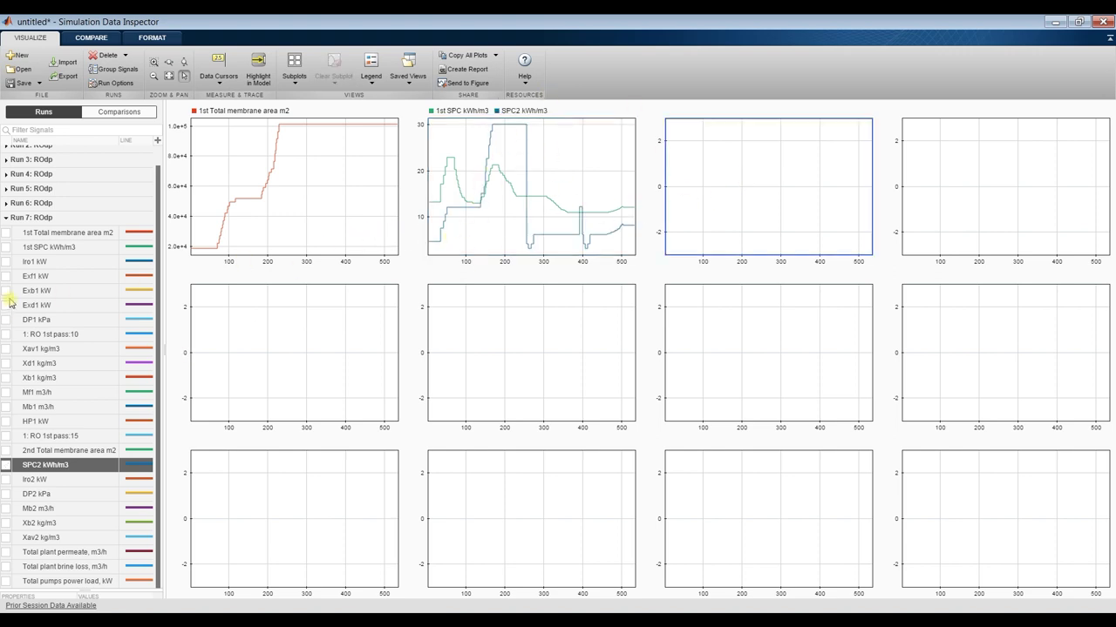
scroll(20, 277, "up", 1)
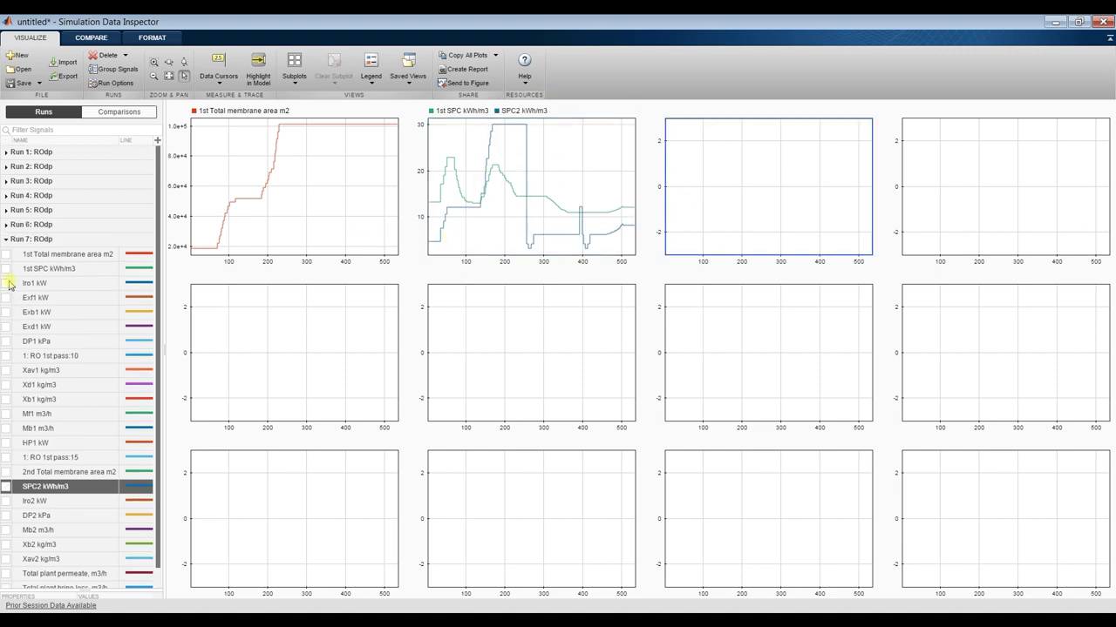
left_click(6, 341)
scroll(52, 436, "down", 1)
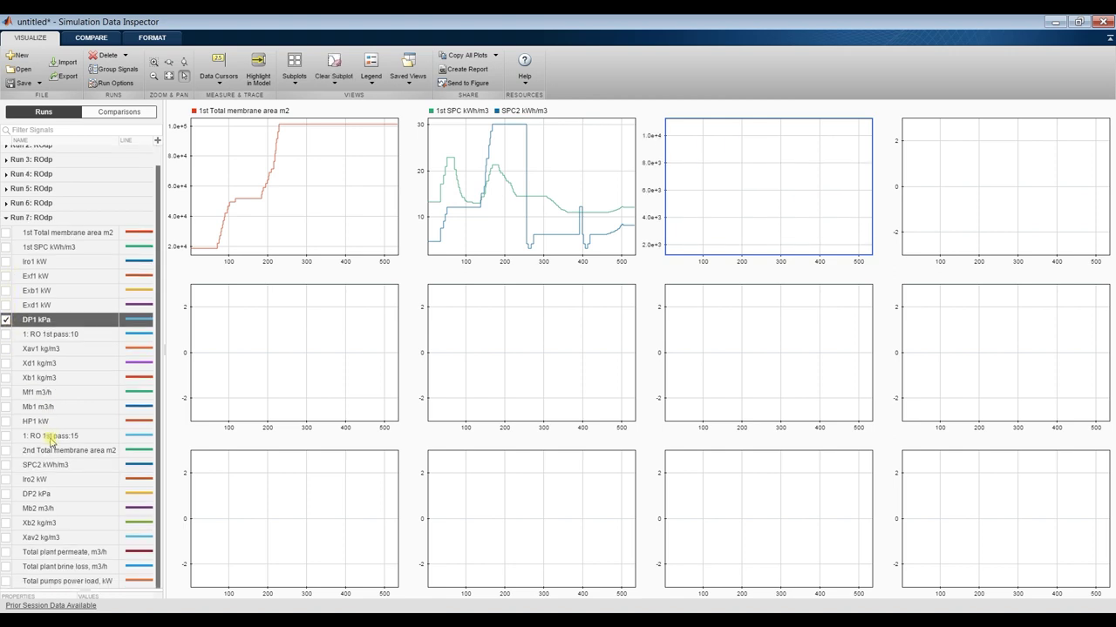
left_click(6, 495)
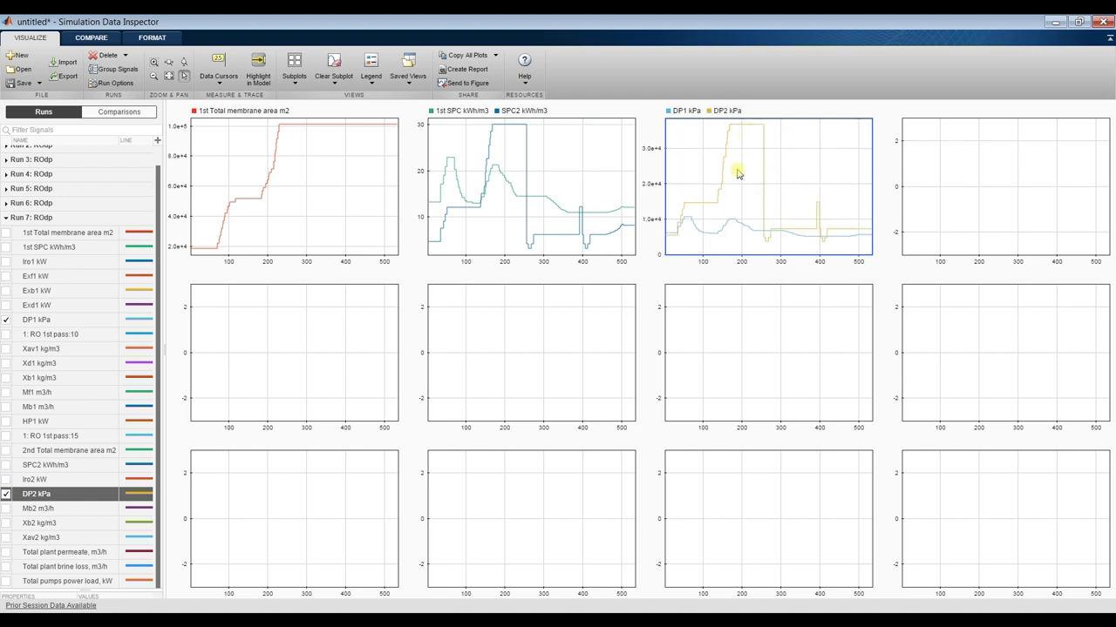
Plot Run 7's HP1 kW signal in the fourth subplot of the first row.
left_click(933, 178)
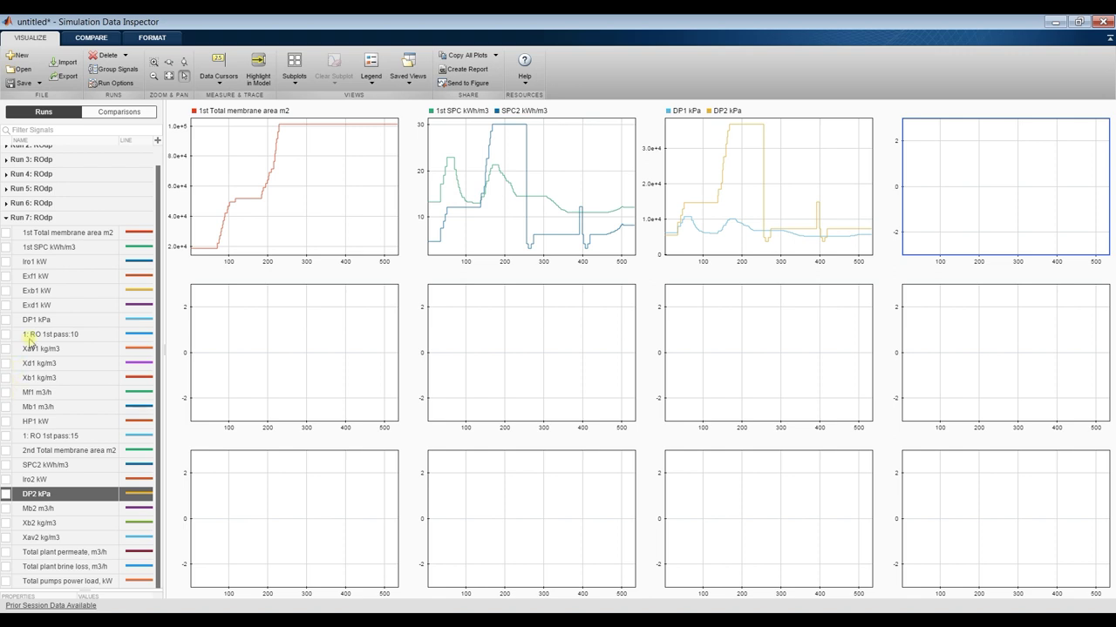
left_click(6, 422)
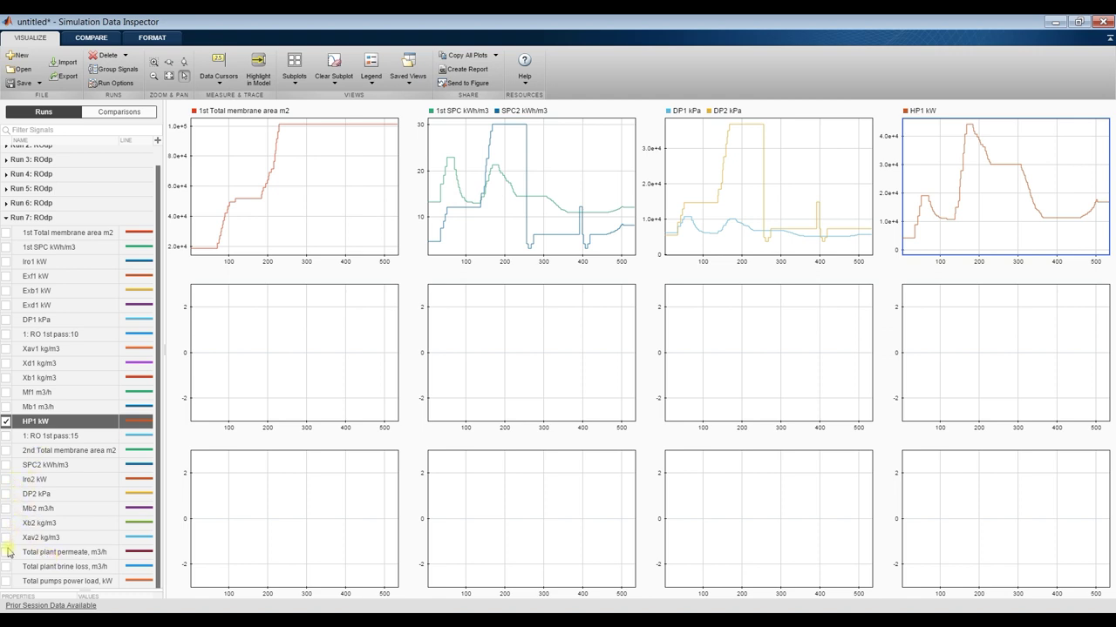
scroll(11, 498, "up", 1)
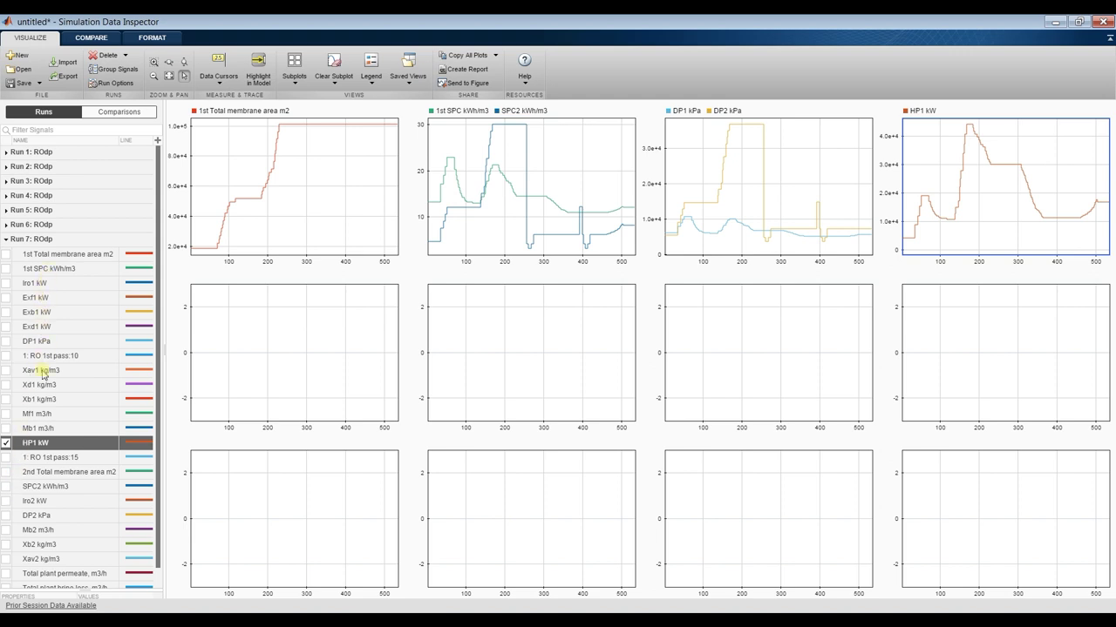
scroll(44, 393, "down", 1)
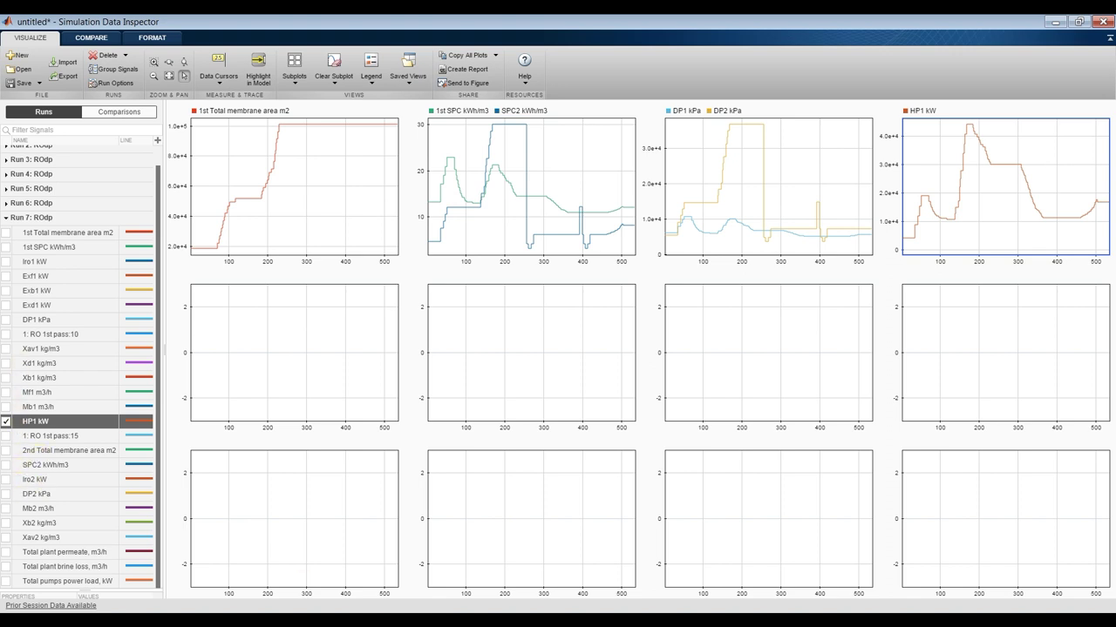
Switch to the Simulink model, enable logging for the second pass's HP2 kW signal and save the model.
left_click(384, 613)
left_click(361, 575)
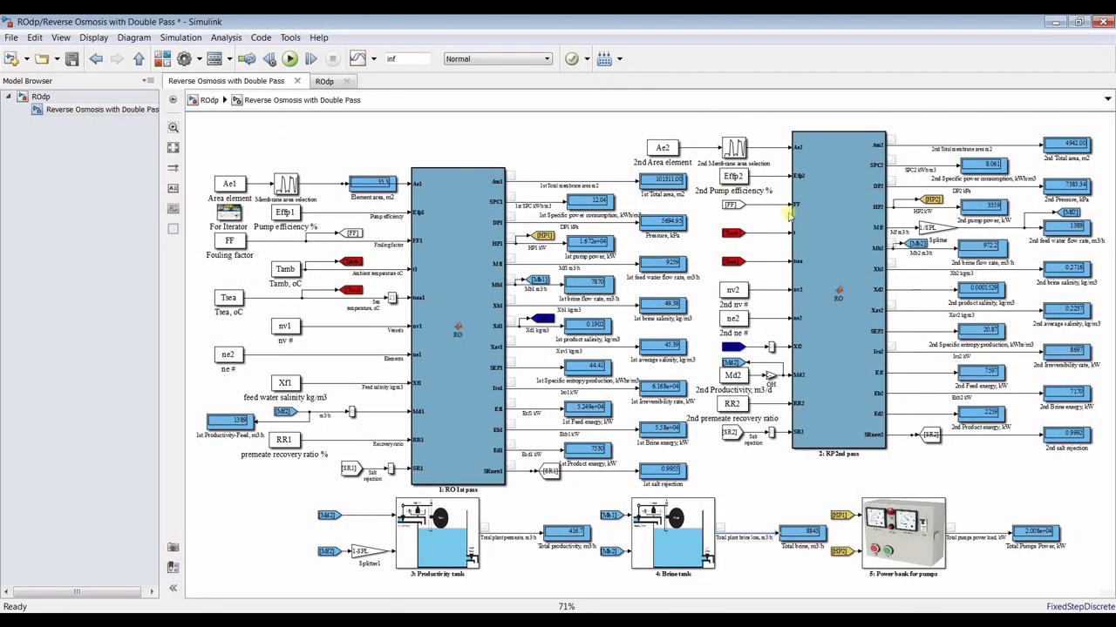
scroll(948, 209, "up", 5)
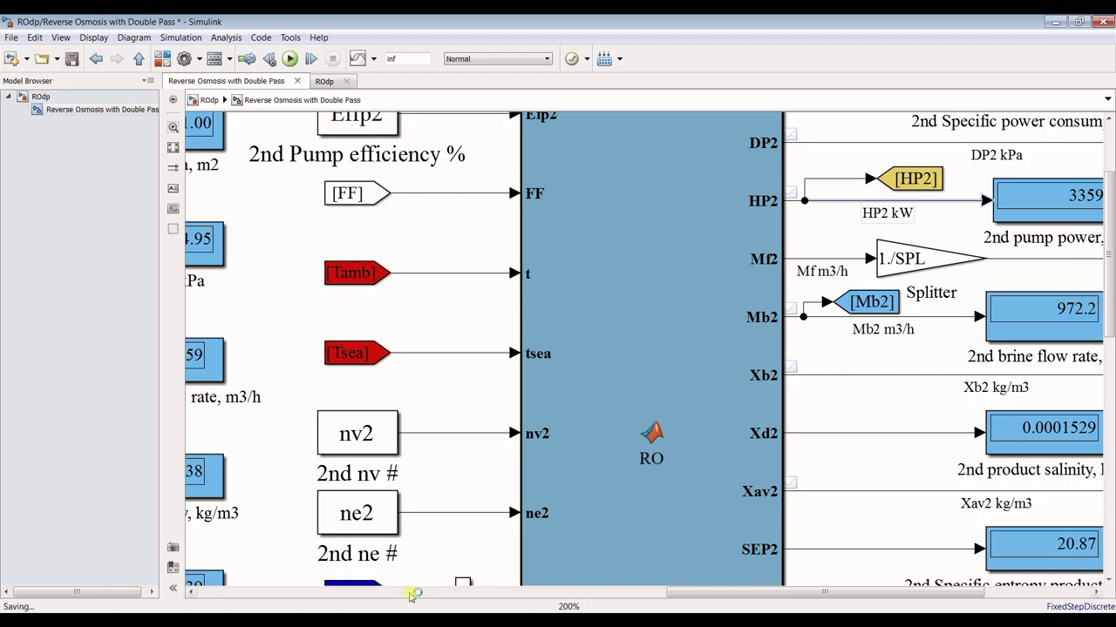
Return to the Simulation Data Inspector and plot Run 7's Mb2 m3/h and Mb1 m3/h in the first subplot of the second row.
left_click(375, 598)
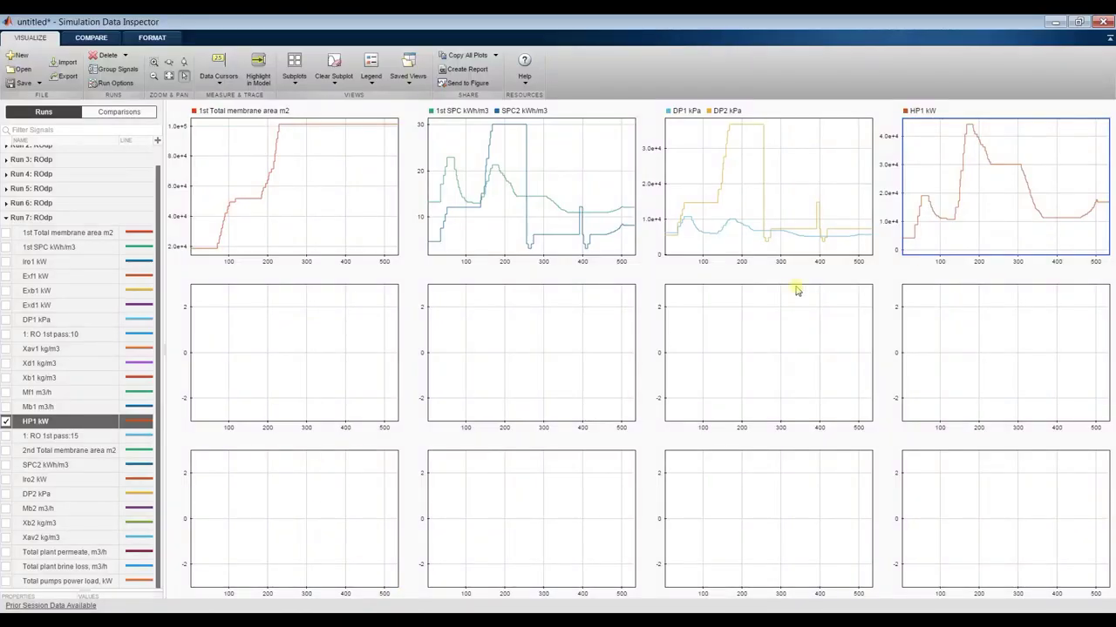
left_click(305, 357)
left_click(6, 509)
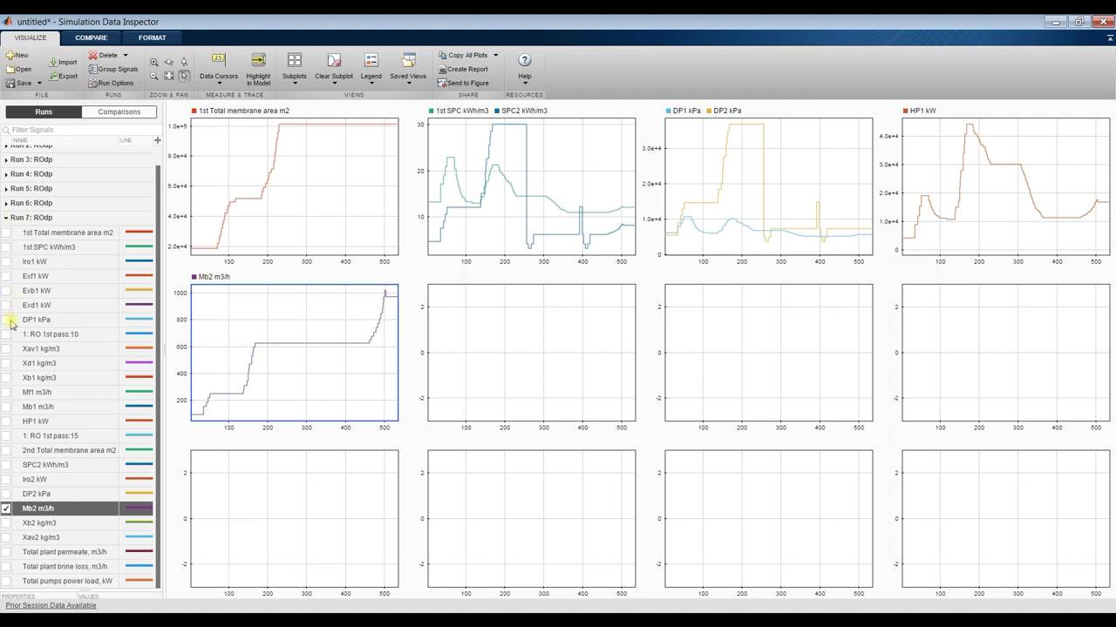
left_click(7, 408)
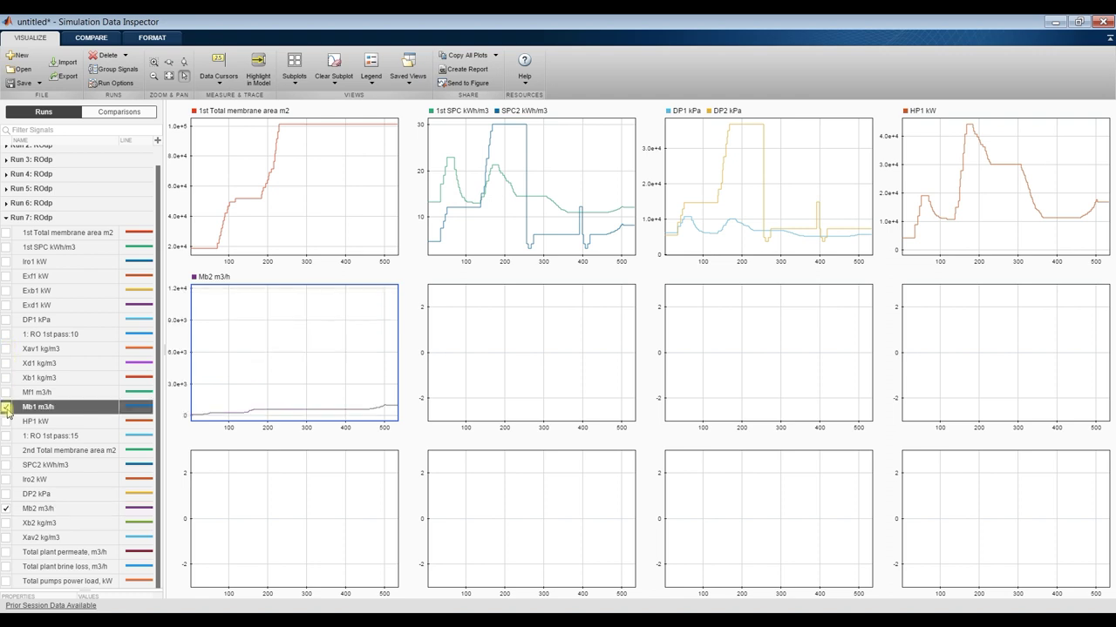
In the second row, plot Mf1 m3/h in the second subplot and Total plant permeate with Total plant brine loss in the third.
left_click(536, 345)
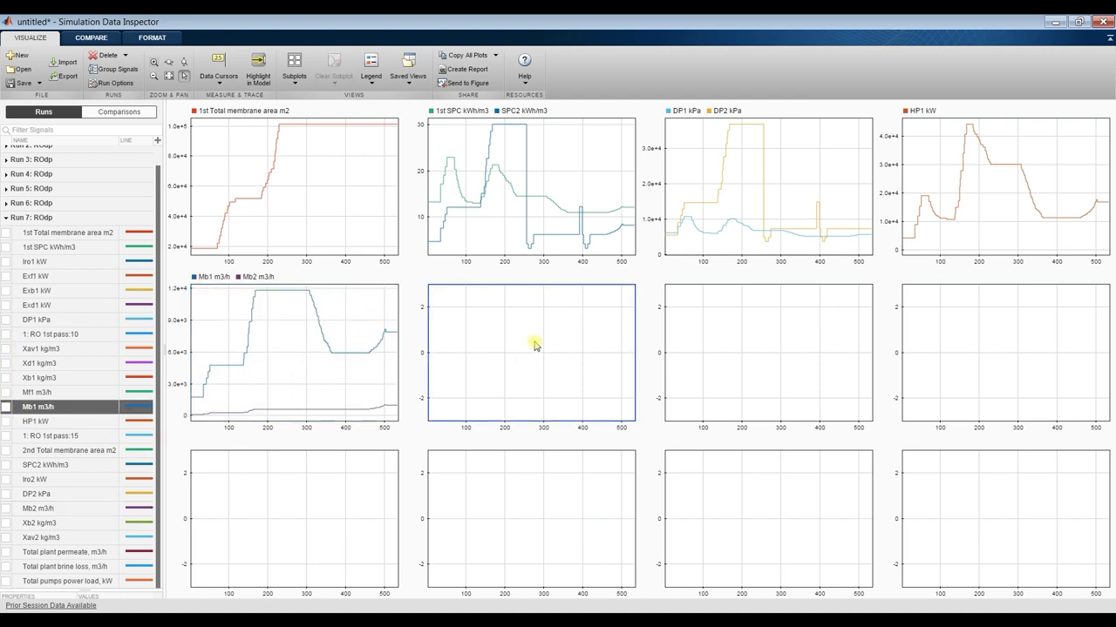
left_click(6, 392)
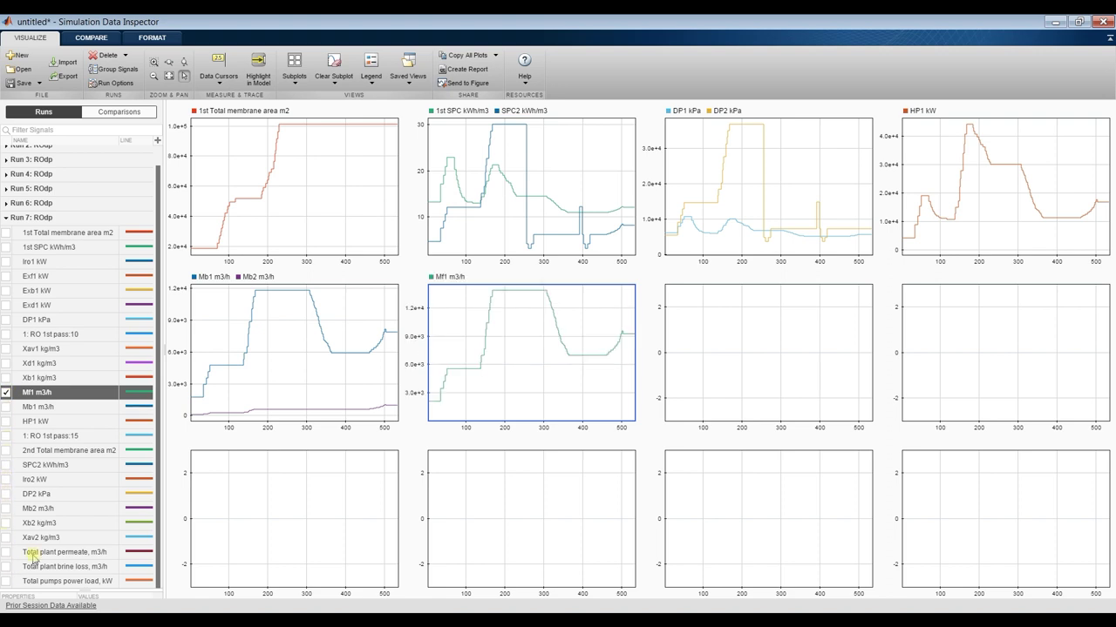
left_click(741, 373)
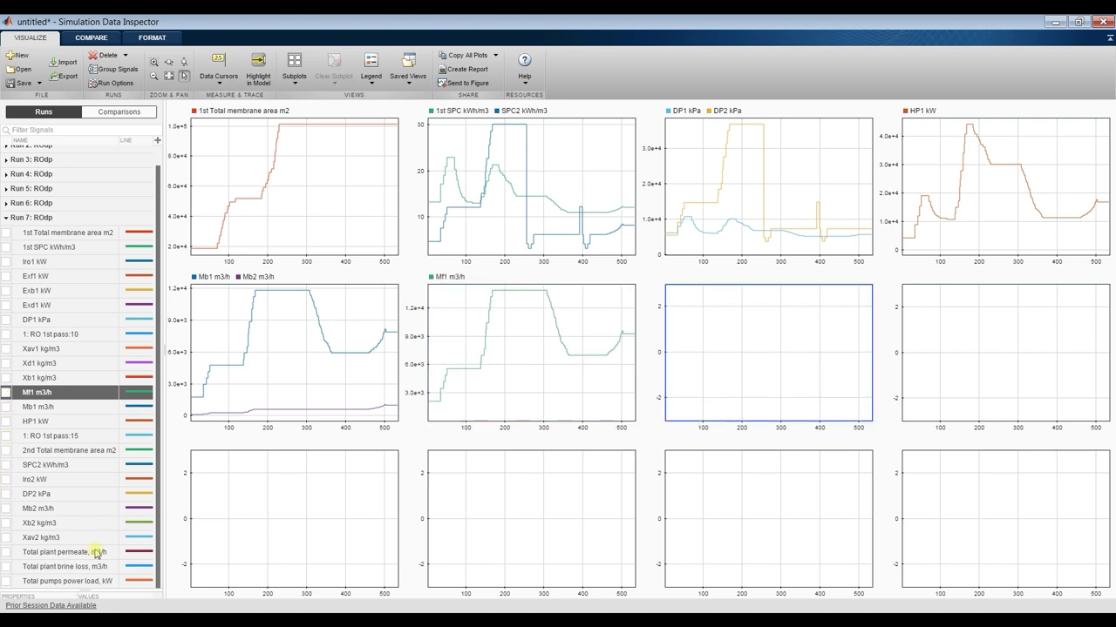
left_click(6, 553)
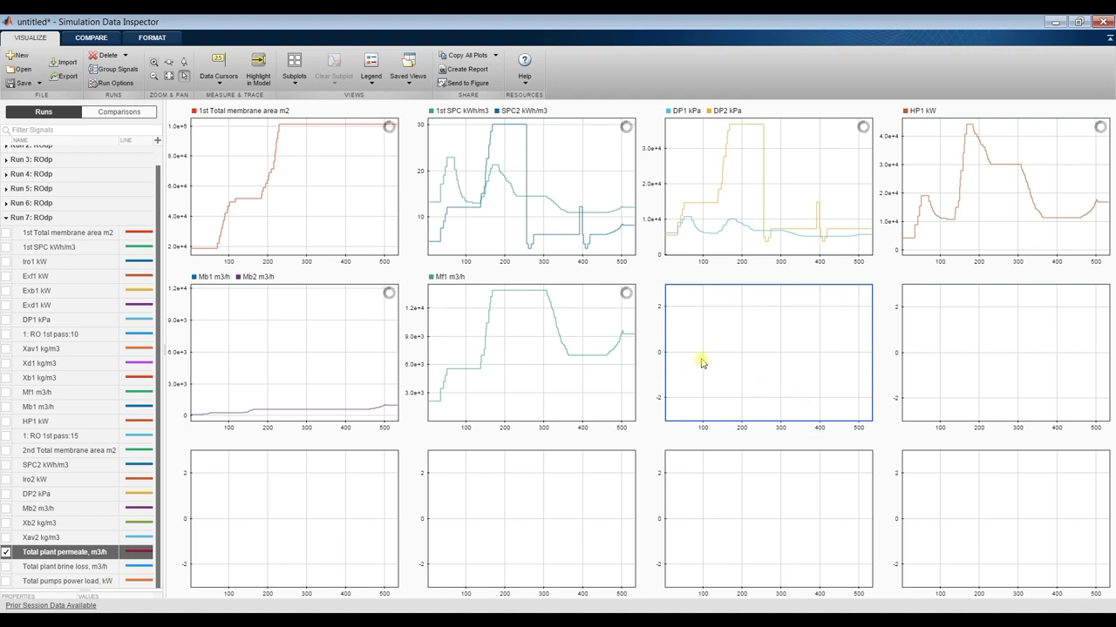
left_click(6, 567)
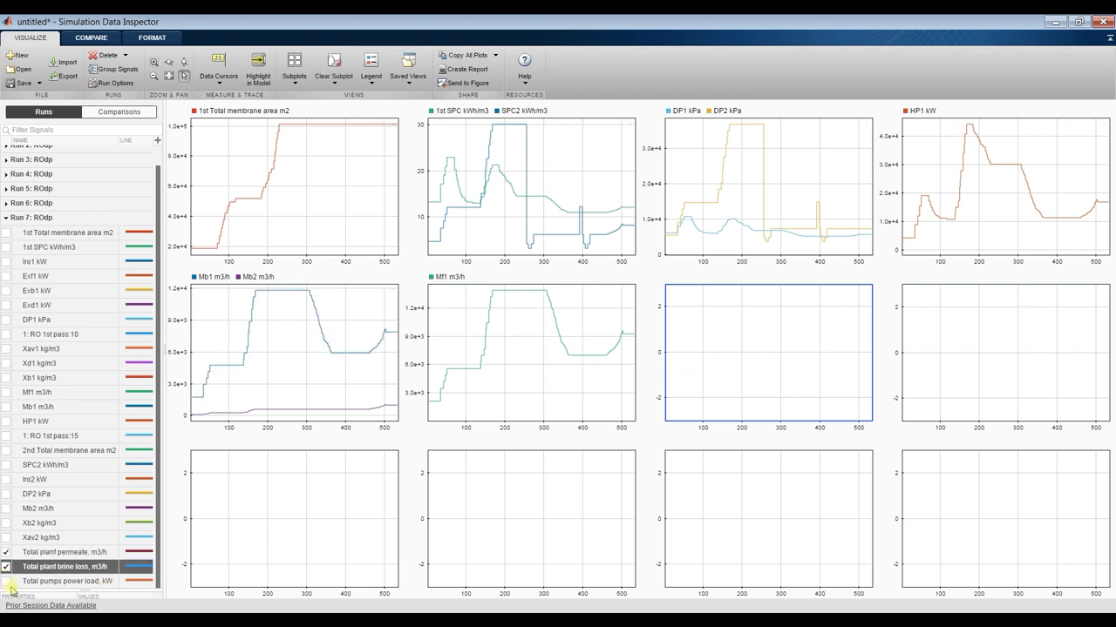
Plot Total pumps power load in the second row's last subplot, and Exf1 kW with Exb1 kW in the third row's first subplot.
left_click(960, 352)
left_click(6, 581)
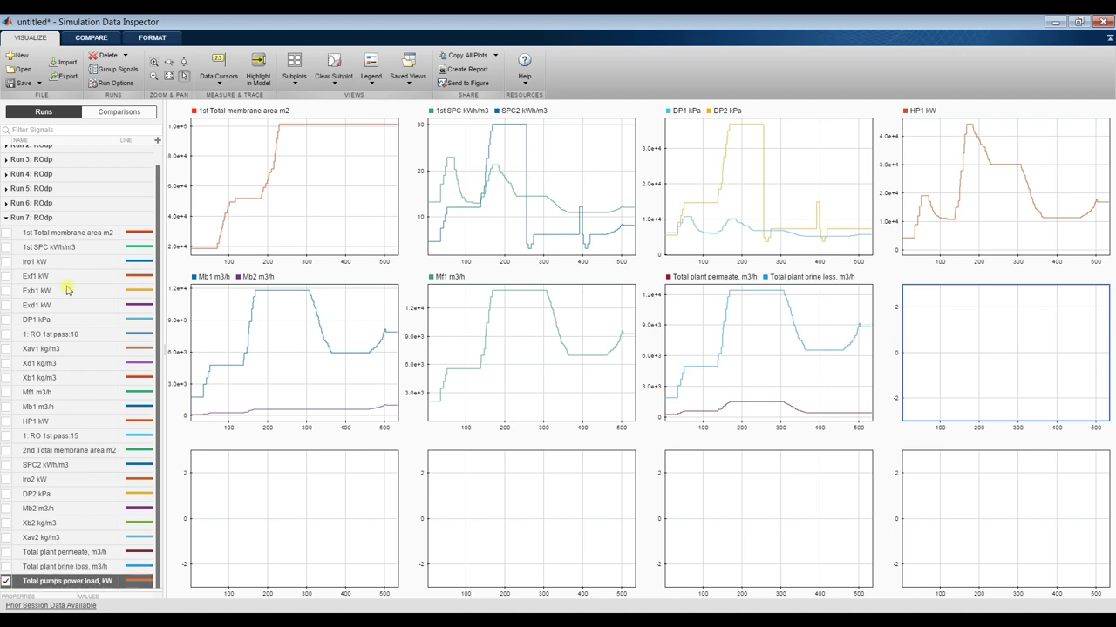
left_click(291, 566)
left_click(6, 276)
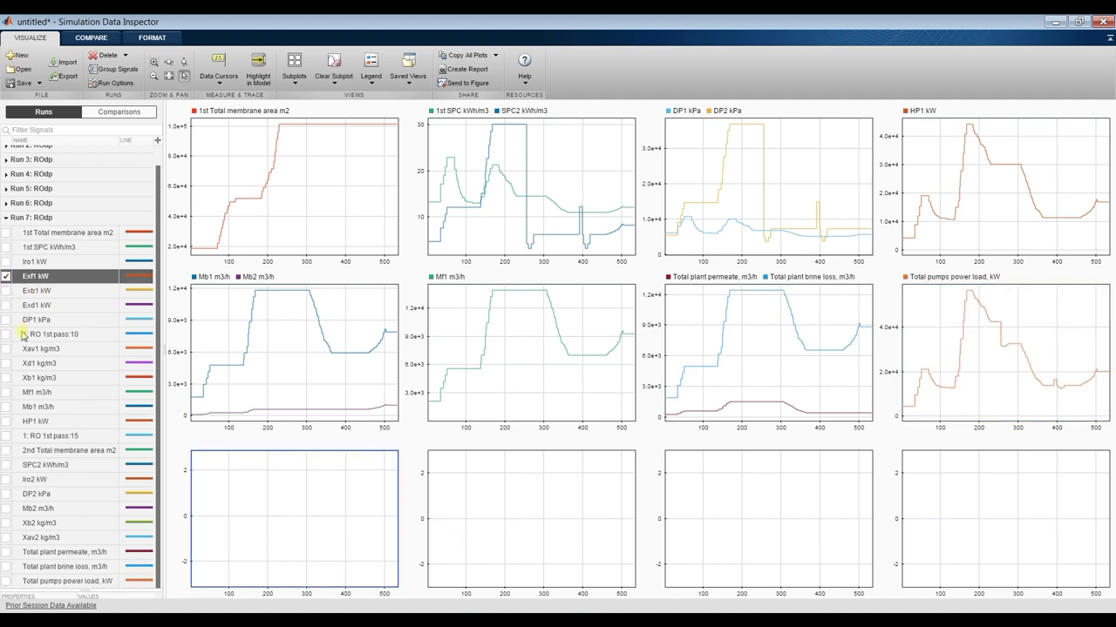
left_click(6, 290)
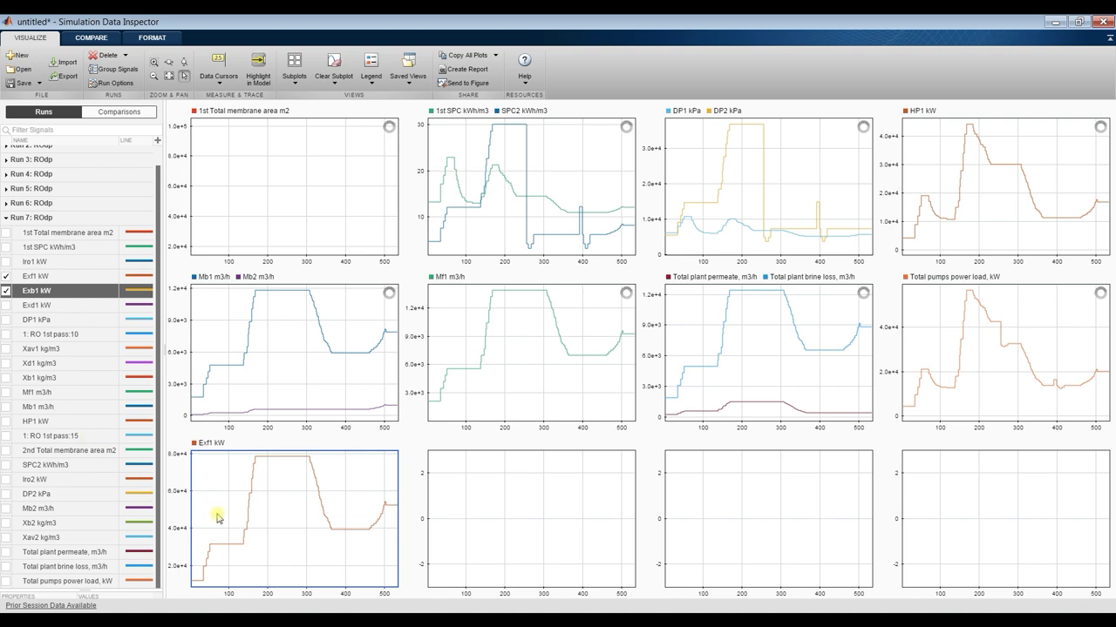
Plot Run 7's Iro2 kW and Iro1 kW signals together in the second subplot of the third row.
left_click(486, 536)
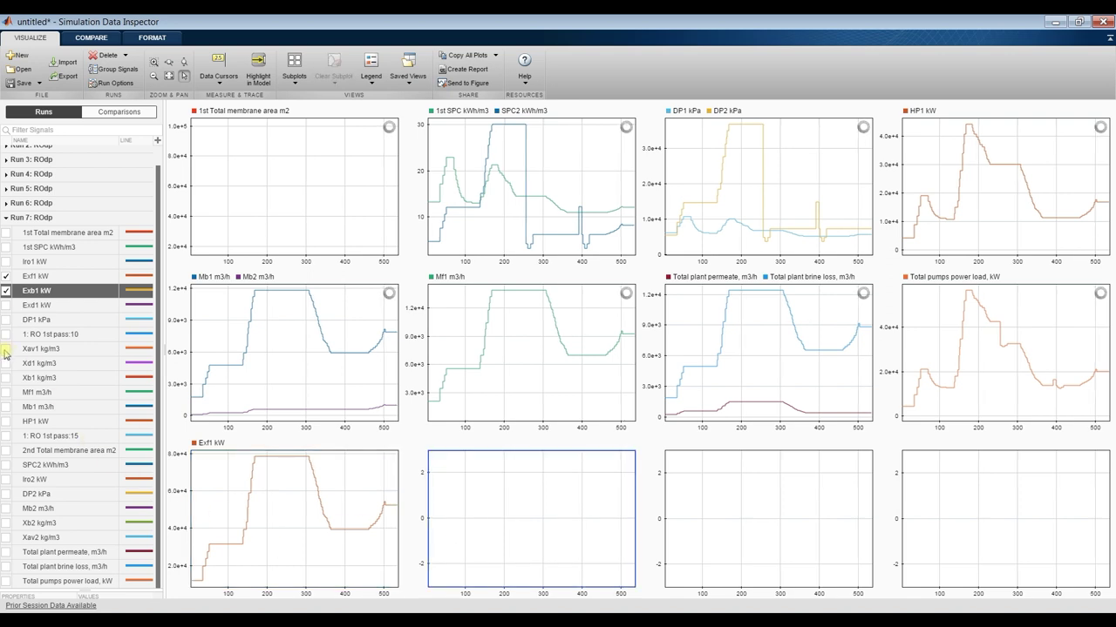
left_click(7, 479)
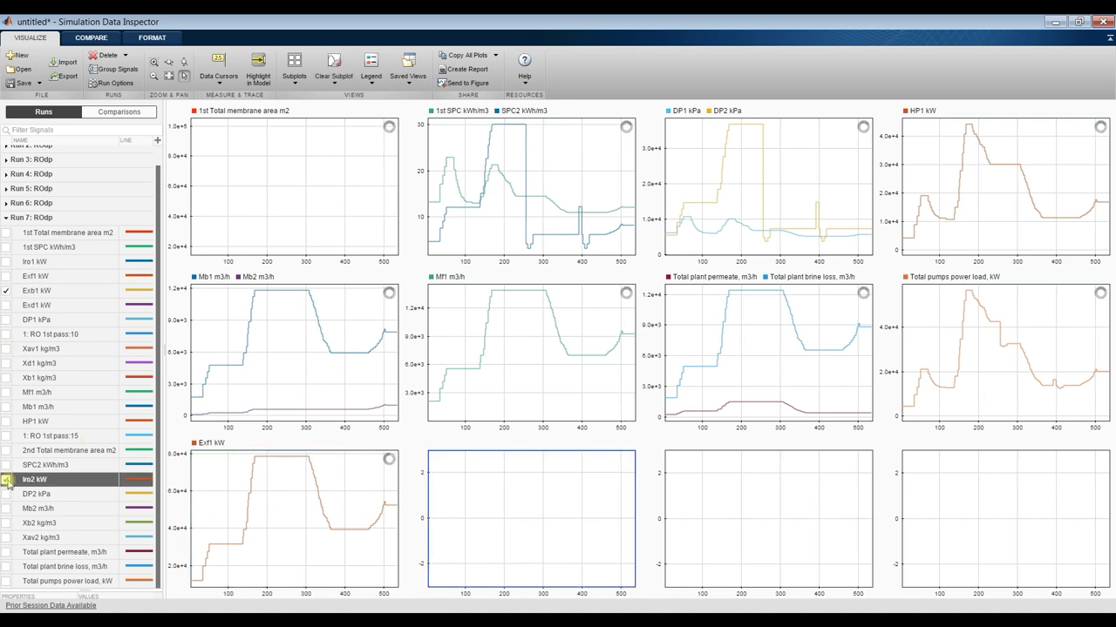
left_click(7, 262)
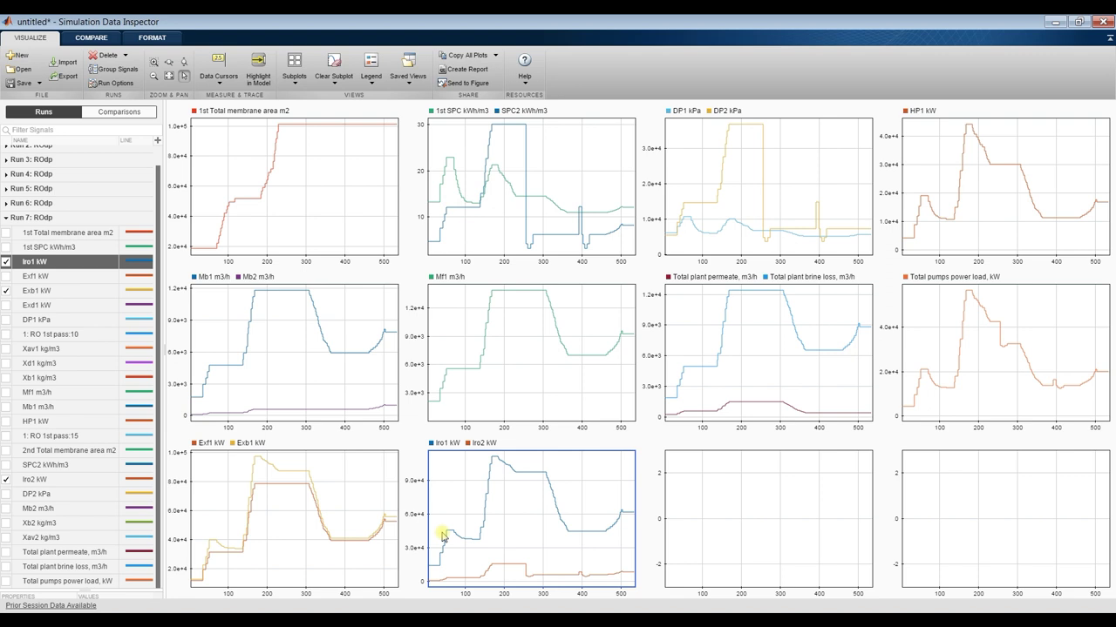
Close the Simulation Data Inspector and review the top-level ROdp diagram and the whole Reverse Osmosis with Double Pass subsystem.
left_click(1103, 22)
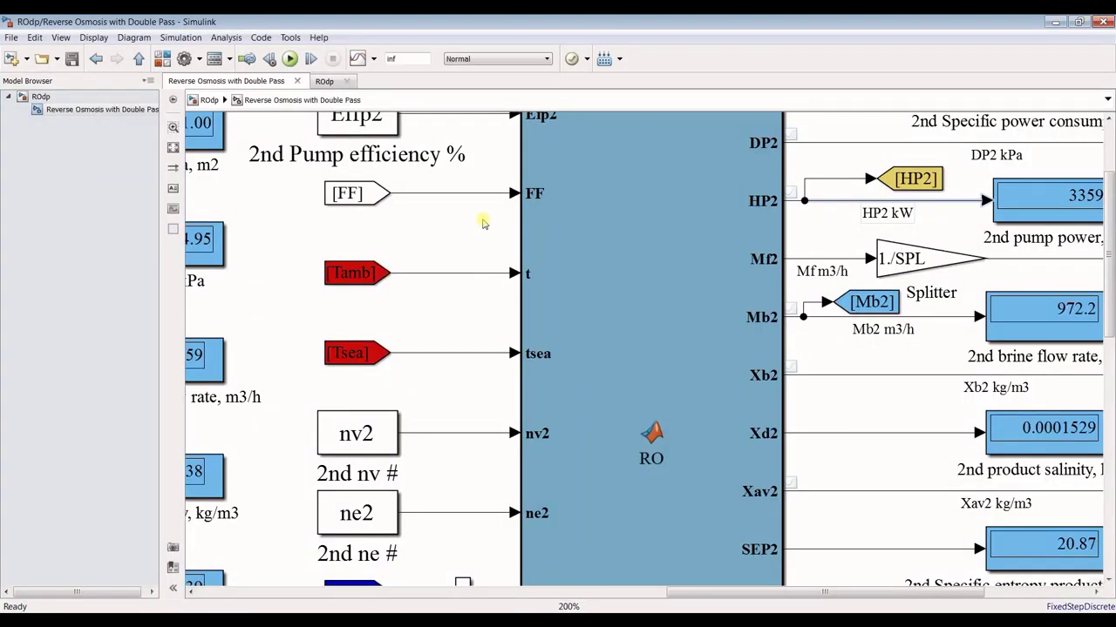
left_click(172, 147)
left_click(43, 97)
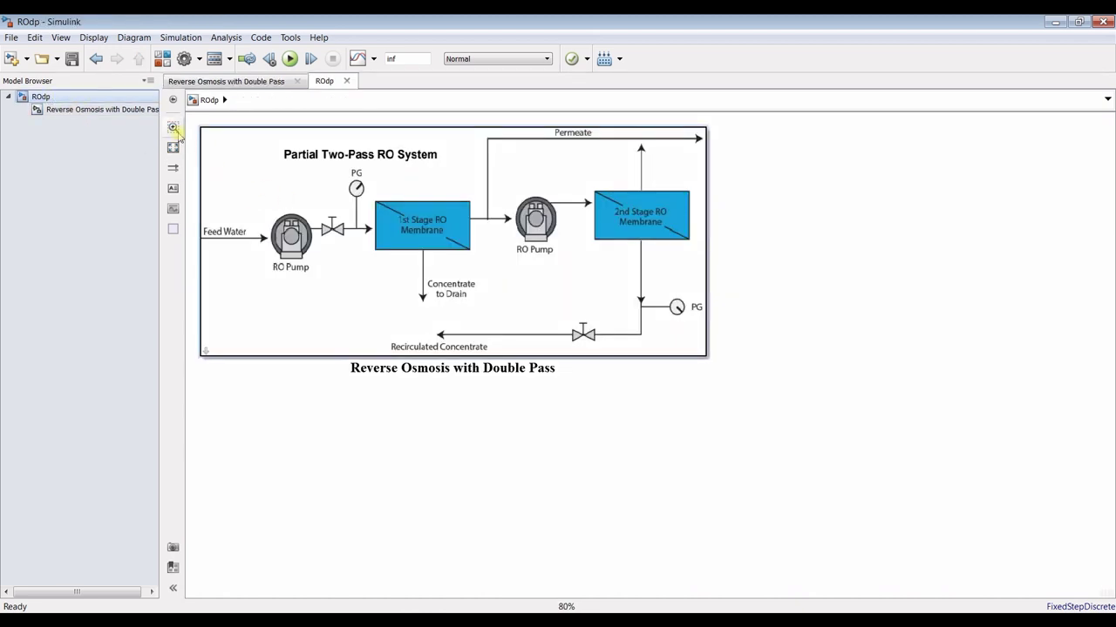
scroll(203, 127, "up", 1)
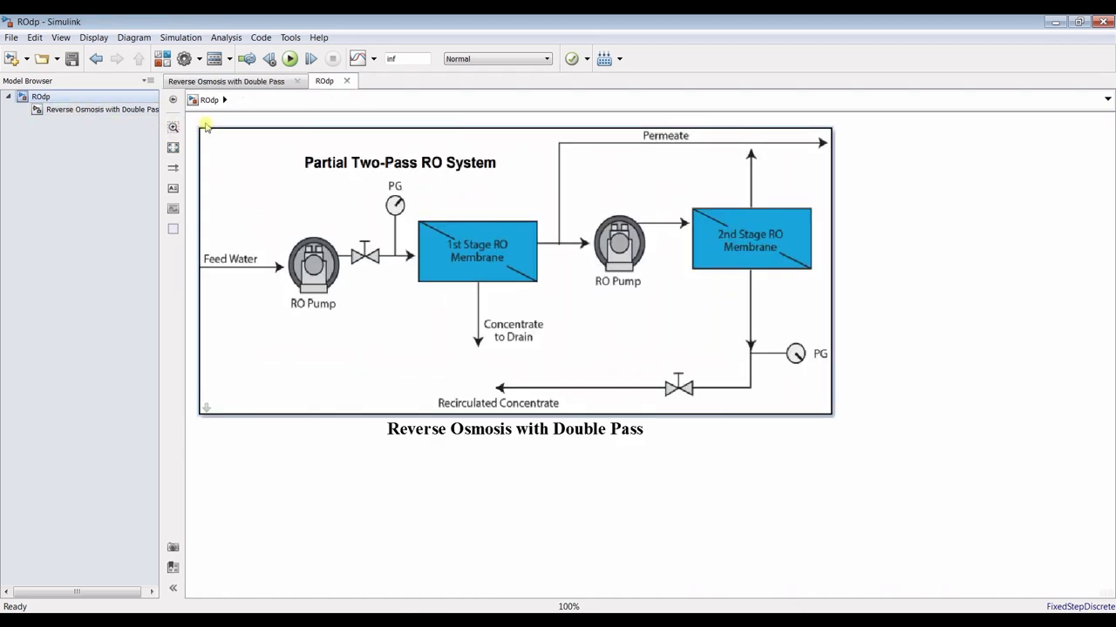
left_click(110, 111)
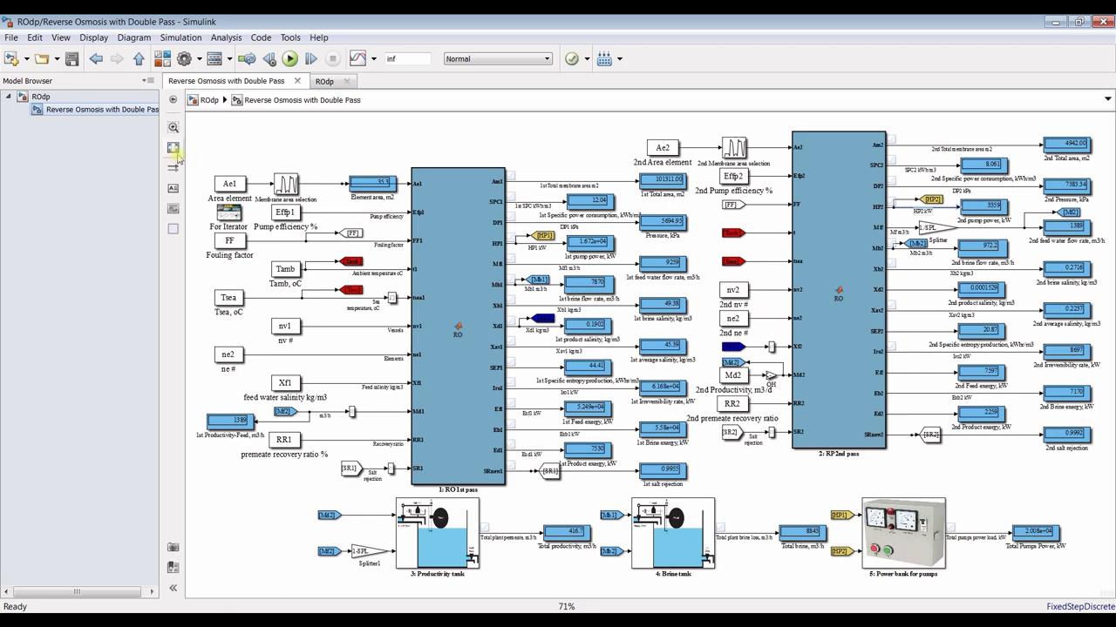